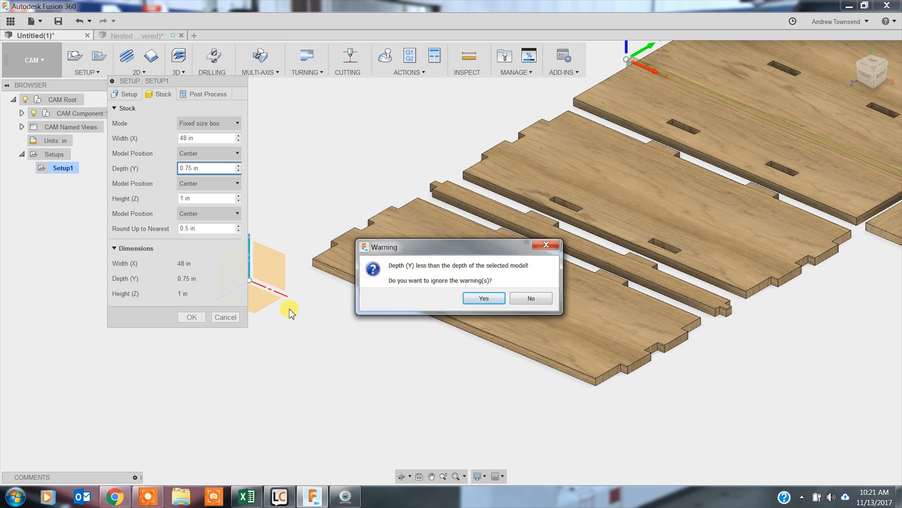
# Accept the current stock settings despite the warning, then edit Setup1 to set the stock depth (Y) to 96 in
pyautogui.click(489, 302)
pyautogui.moveTo(350, 145); pyautogui.dragTo(197, 251, button='middle')
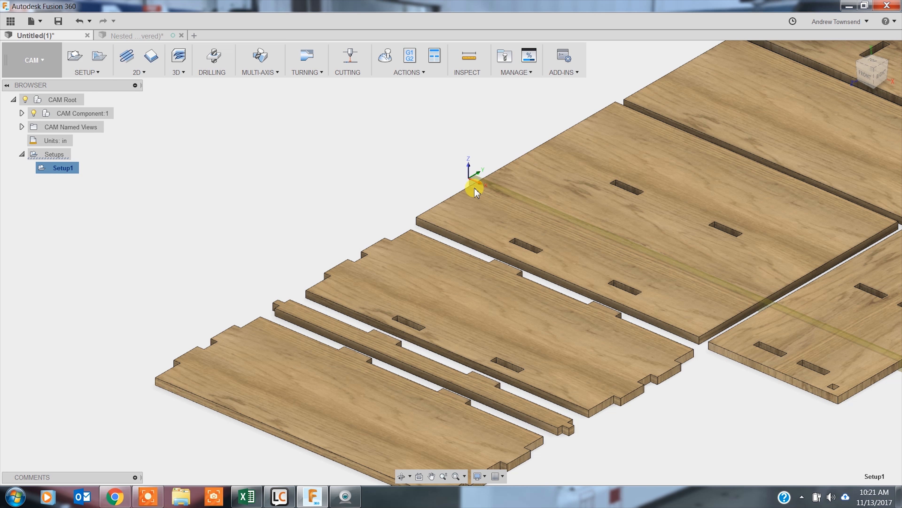
pyautogui.rightClick(71, 168)
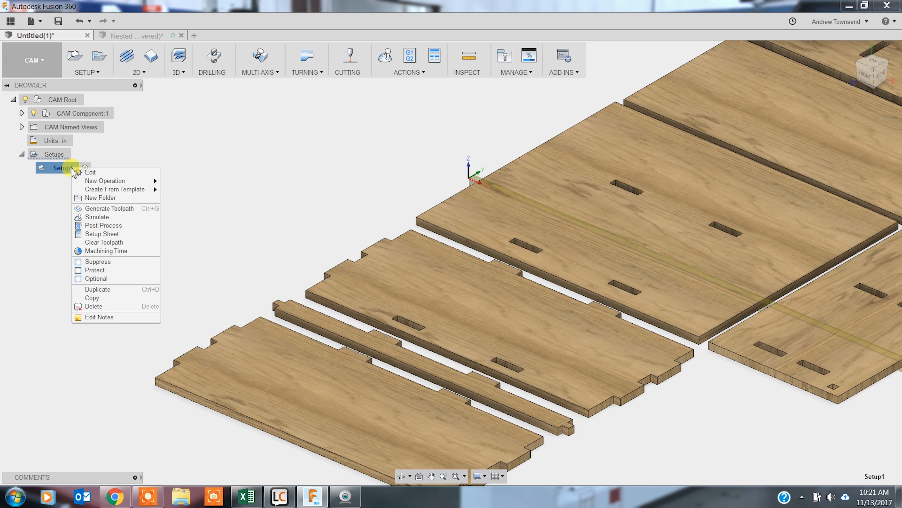
pyautogui.click(85, 177)
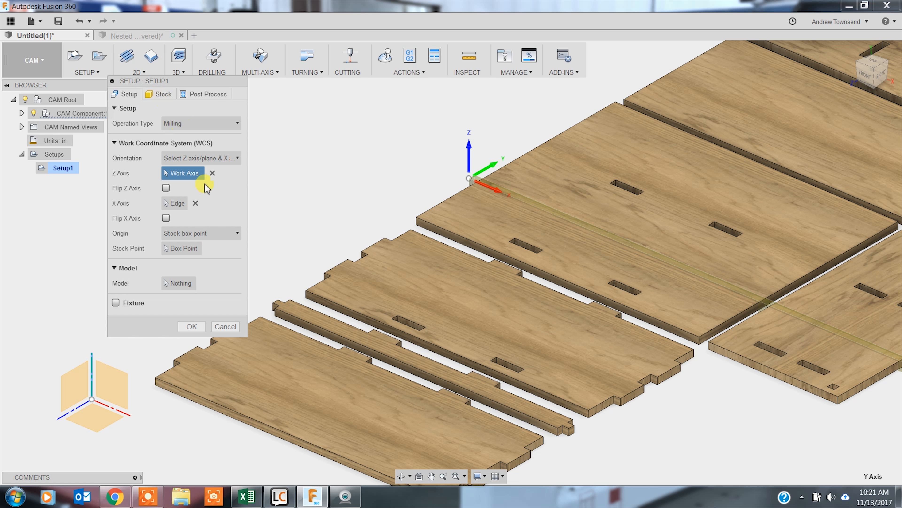
pyautogui.click(181, 248)
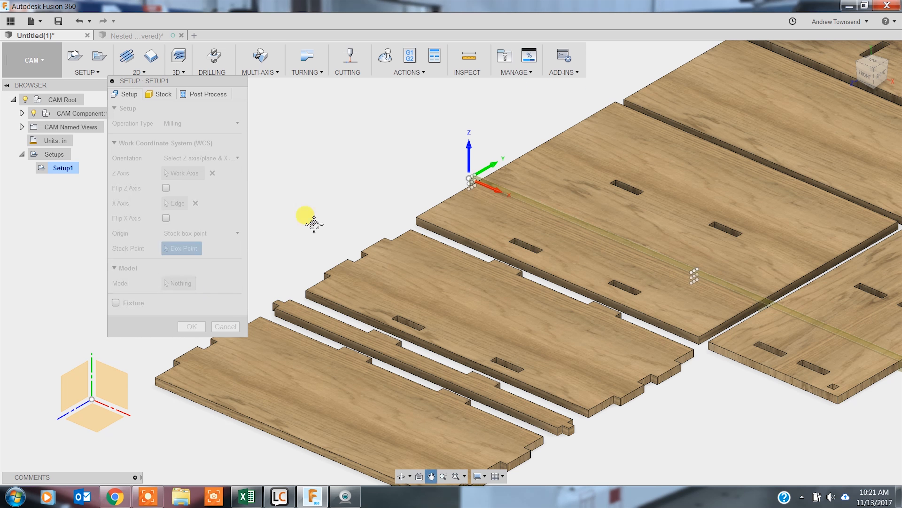
pyautogui.scroll(-3, 459, 111)
pyautogui.scroll(5, 368, 227)
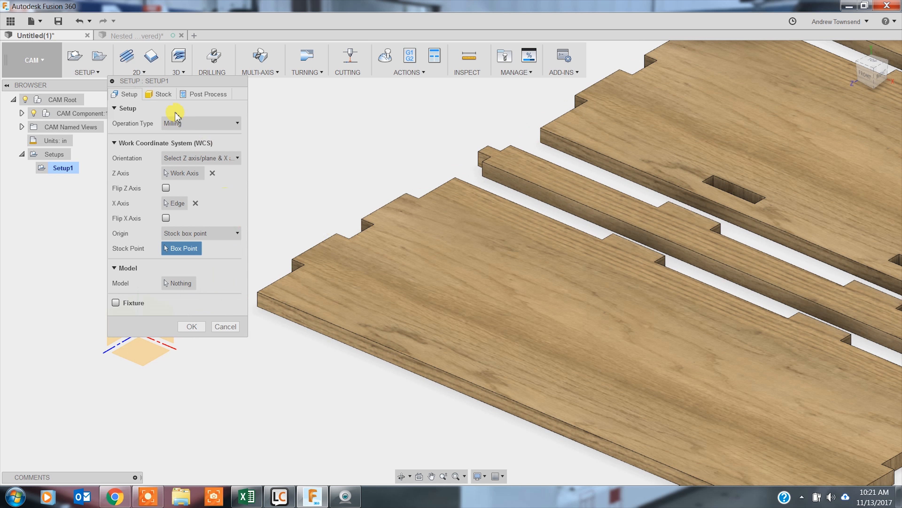
pyautogui.click(160, 94)
pyautogui.tripleClick(212, 167)
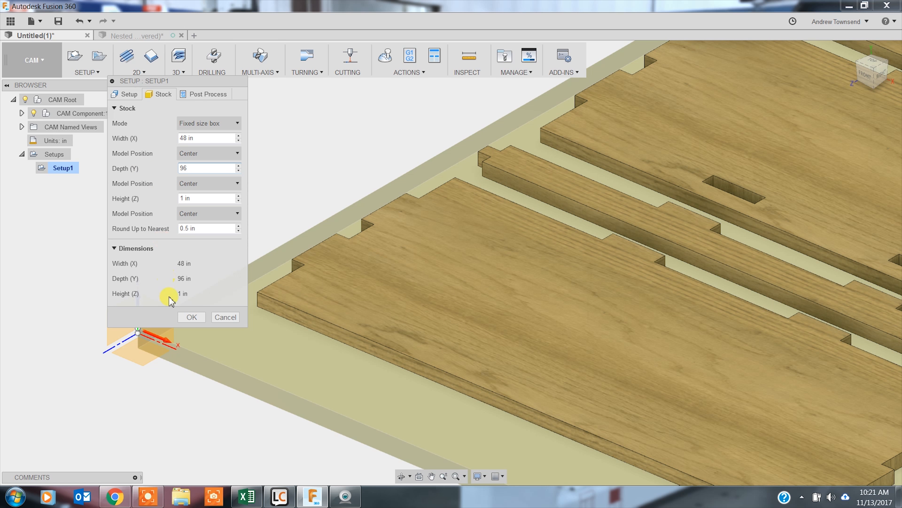
pyautogui.click(199, 316)
# Edit Setup1 to place its stock box point origin on the stock's bottom corner, directly below the current origin
pyautogui.moveTo(187, 363); pyautogui.dragTo(309, 370, button='middle')
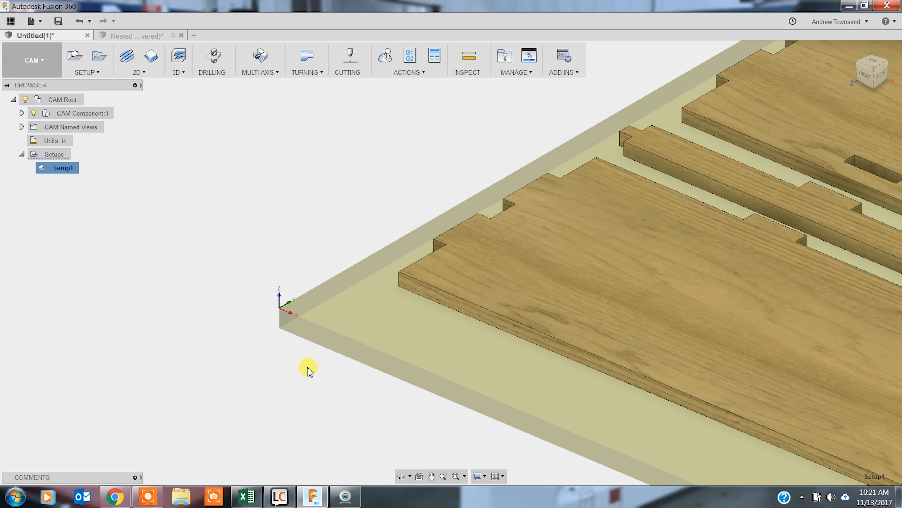
pyautogui.scroll(4, 278, 361)
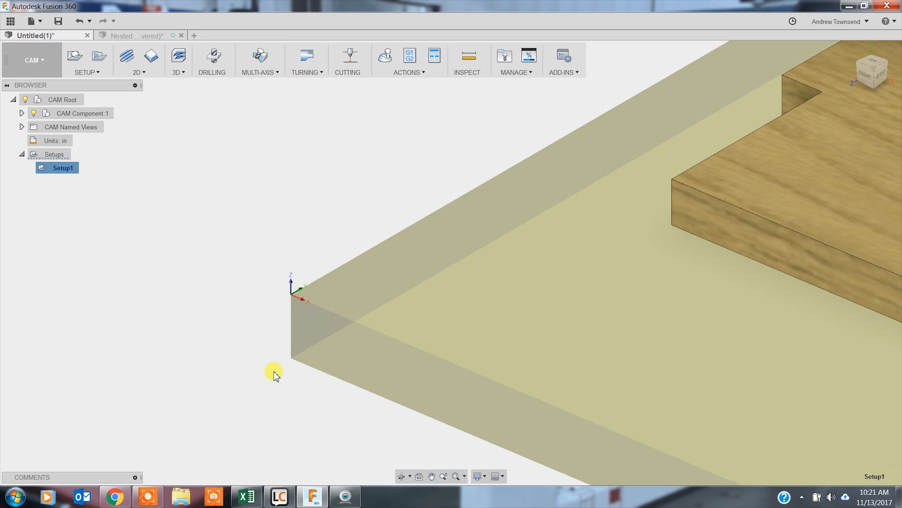
pyautogui.scroll(3, 276, 375)
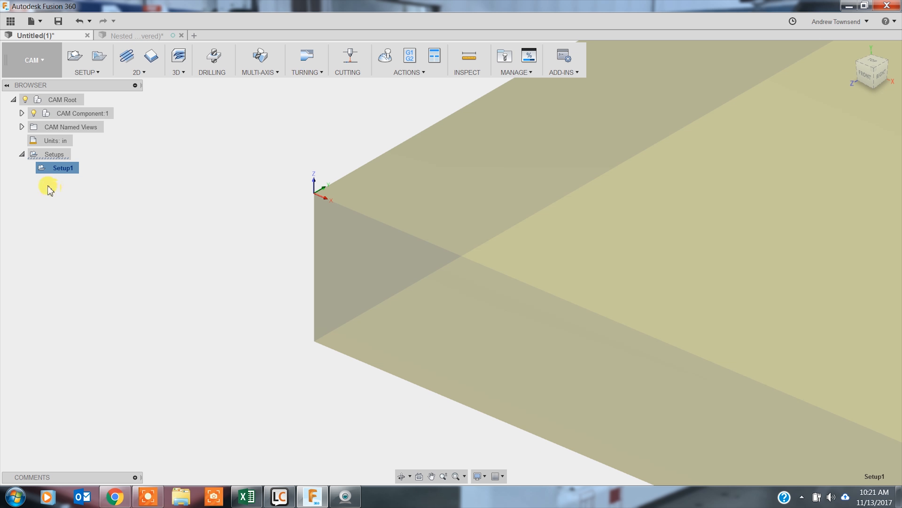
pyautogui.rightClick(49, 168)
pyautogui.click(57, 177)
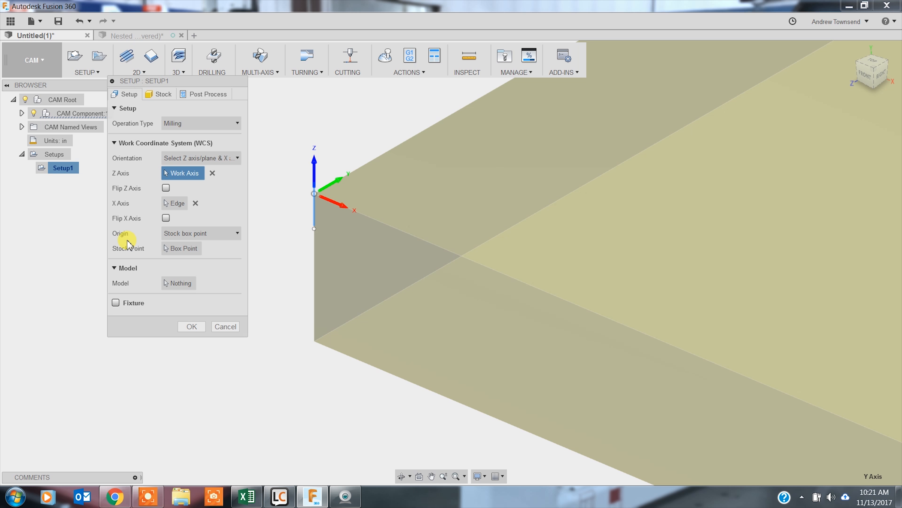
pyautogui.click(181, 234)
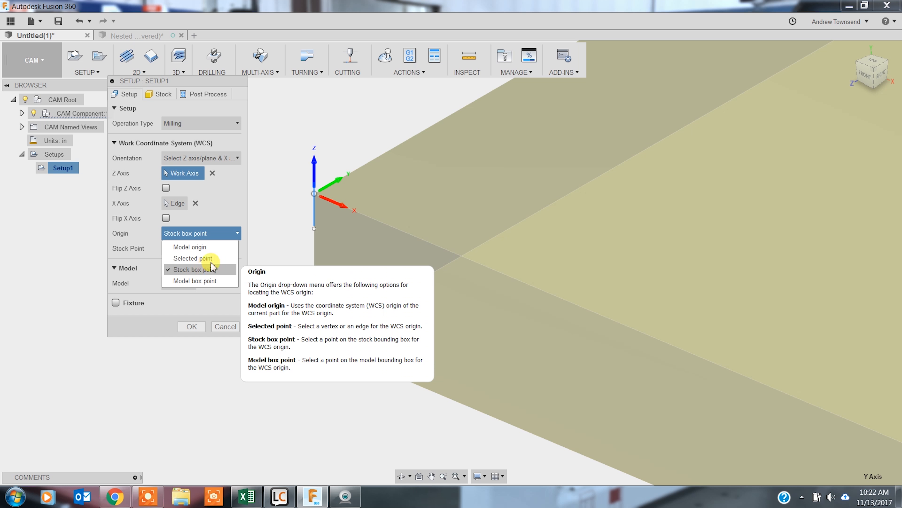
pyautogui.click(201, 269)
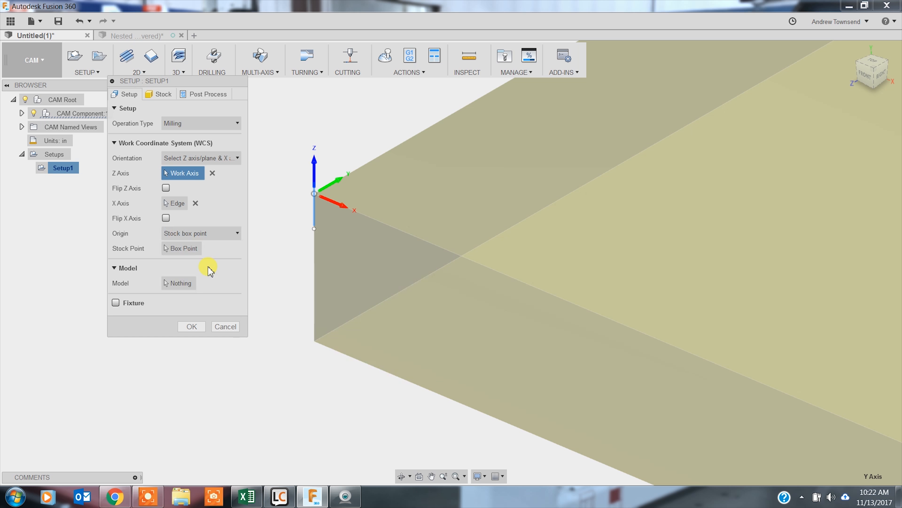
pyautogui.click(186, 248)
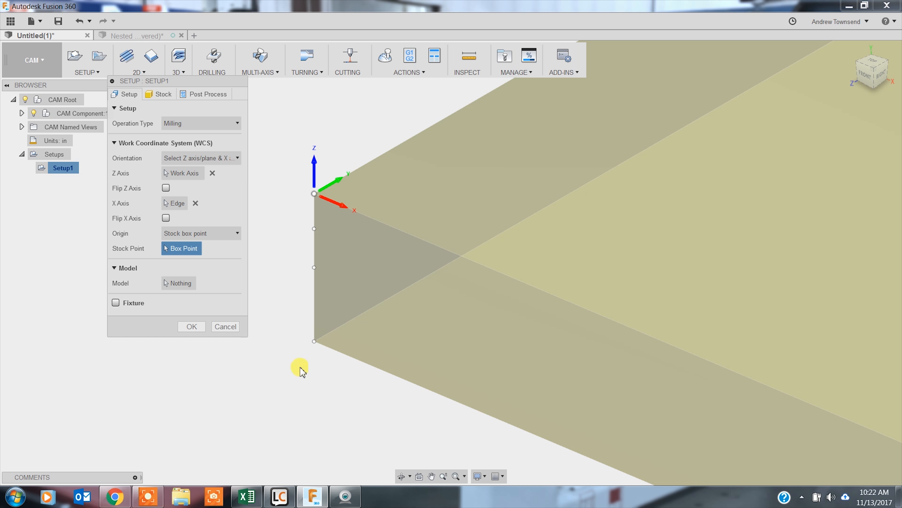
pyautogui.click(314, 341)
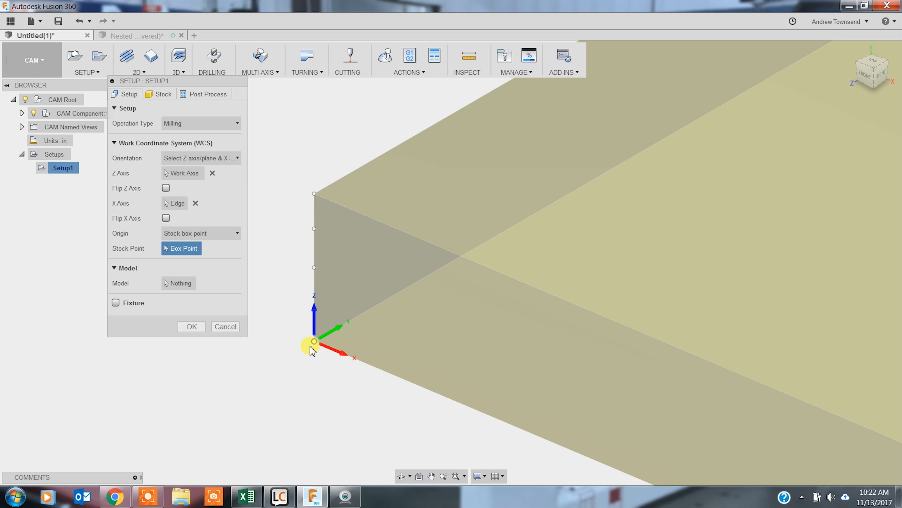
pyautogui.click(887, 76)
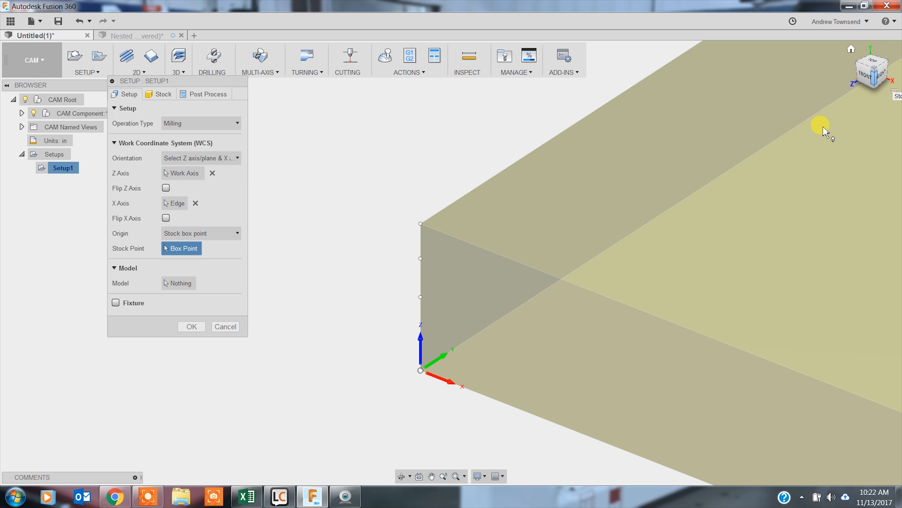
pyautogui.click(420, 373)
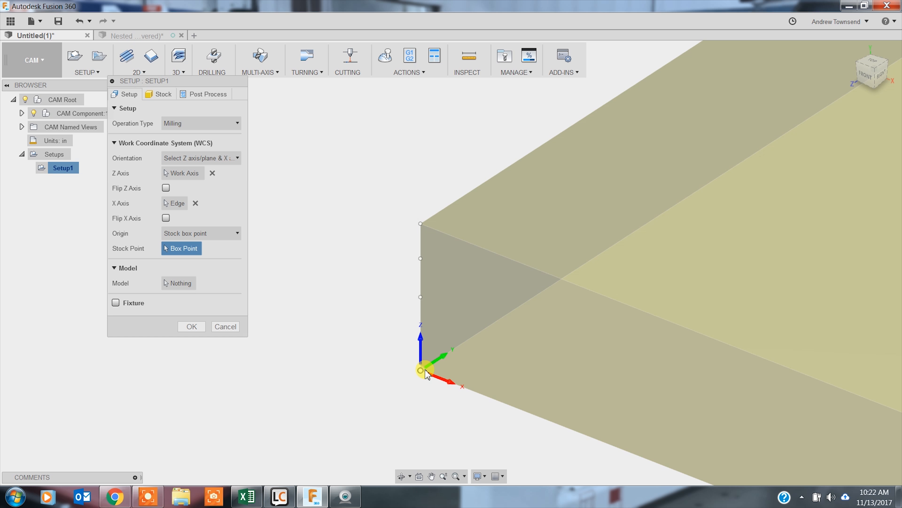
pyautogui.click(185, 175)
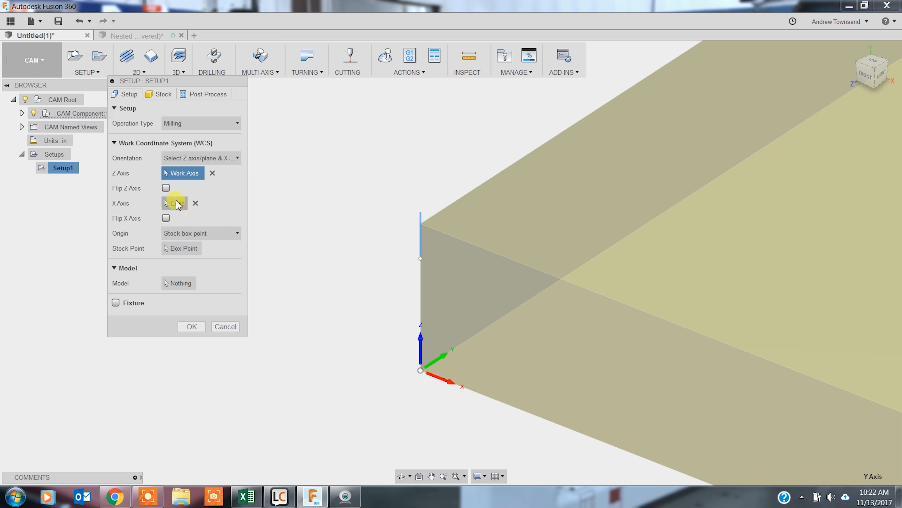
pyautogui.click(196, 331)
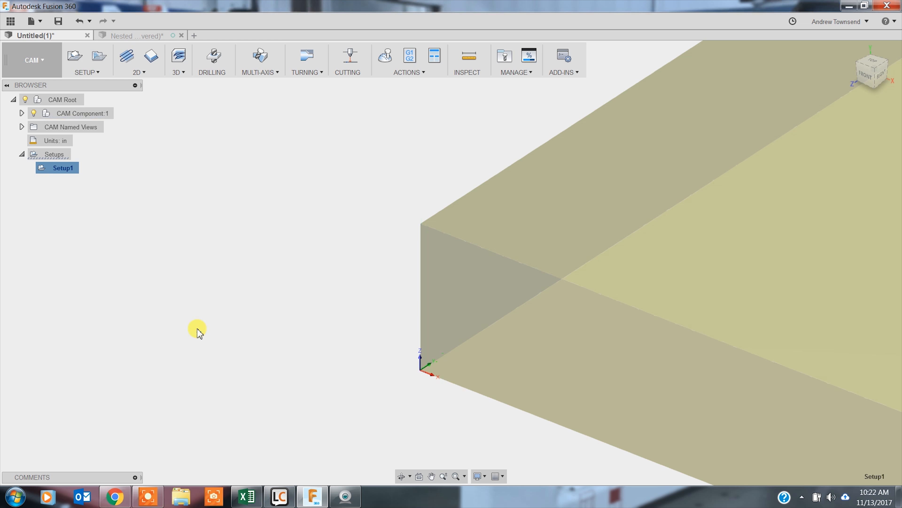
# Examine how the nested parts fit within the stock sheet in the isometric and top views
pyautogui.click(852, 49)
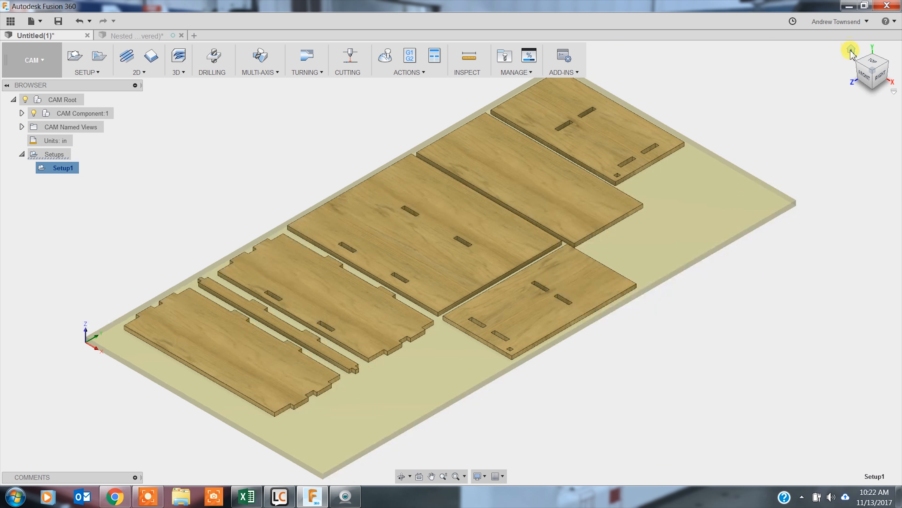
pyautogui.scroll(4, 217, 382)
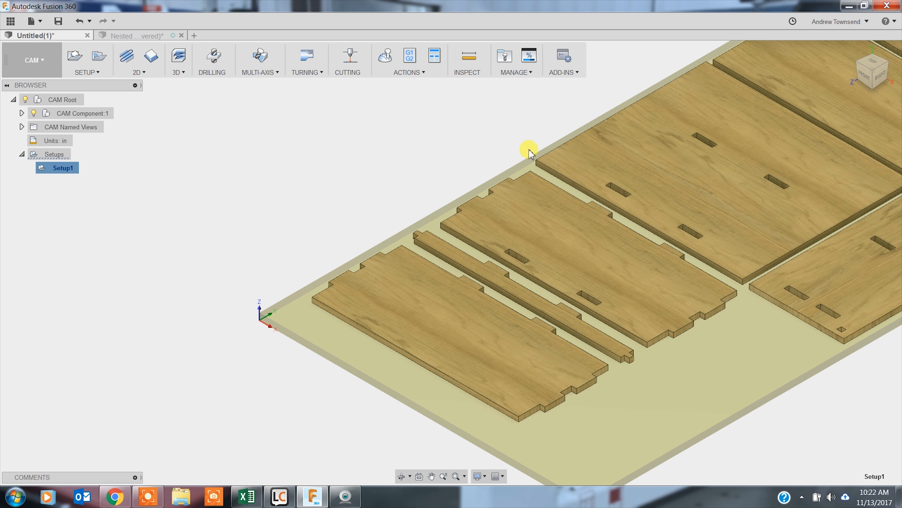
pyautogui.scroll(-5, 570, 236)
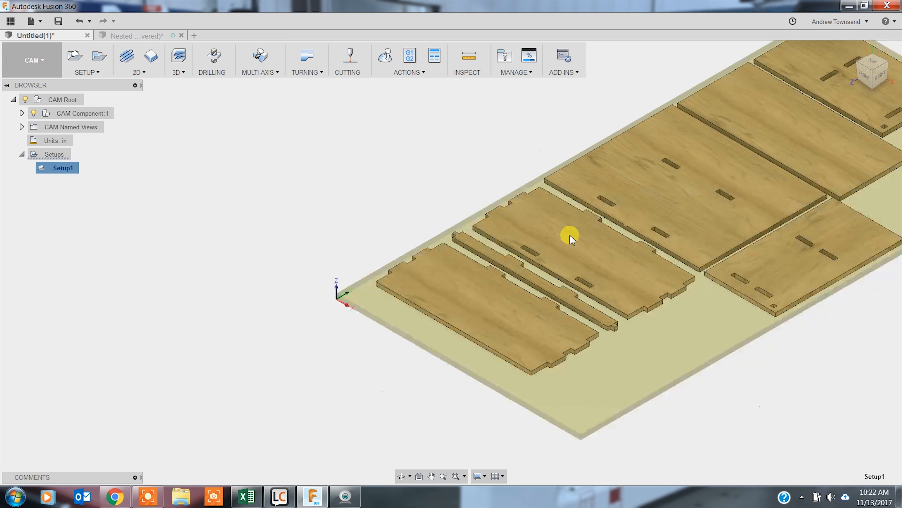
pyautogui.moveTo(550, 230); pyautogui.dragTo(450, 257, button='middle')
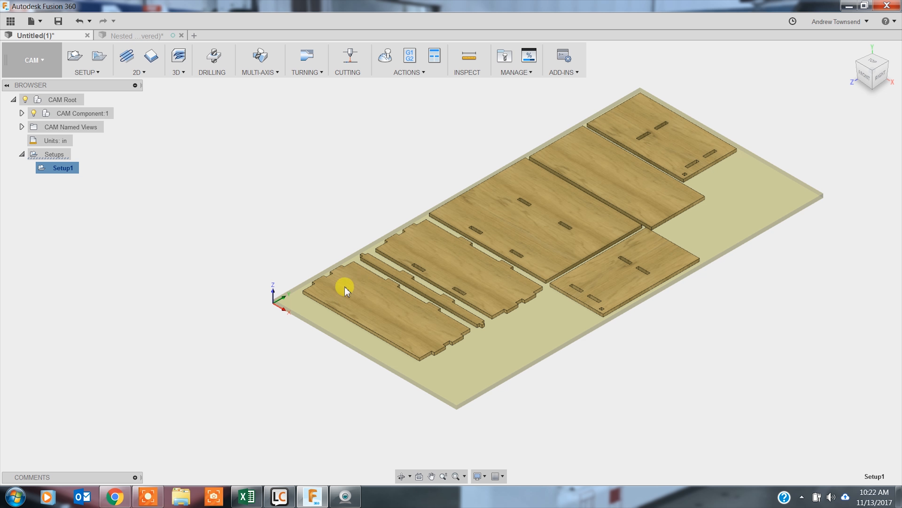
pyautogui.scroll(3, 466, 165)
pyautogui.moveTo(466, 166); pyautogui.dragTo(372, 150, button='middle')
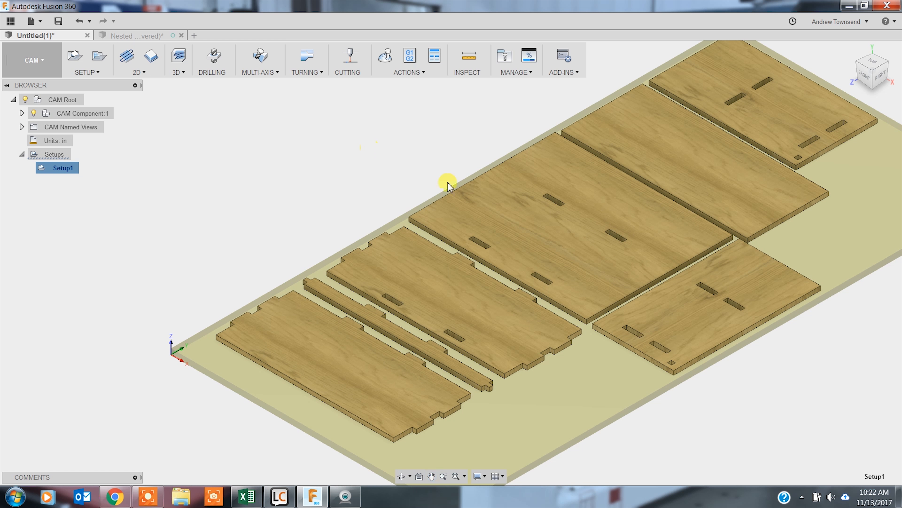
pyautogui.click(872, 62)
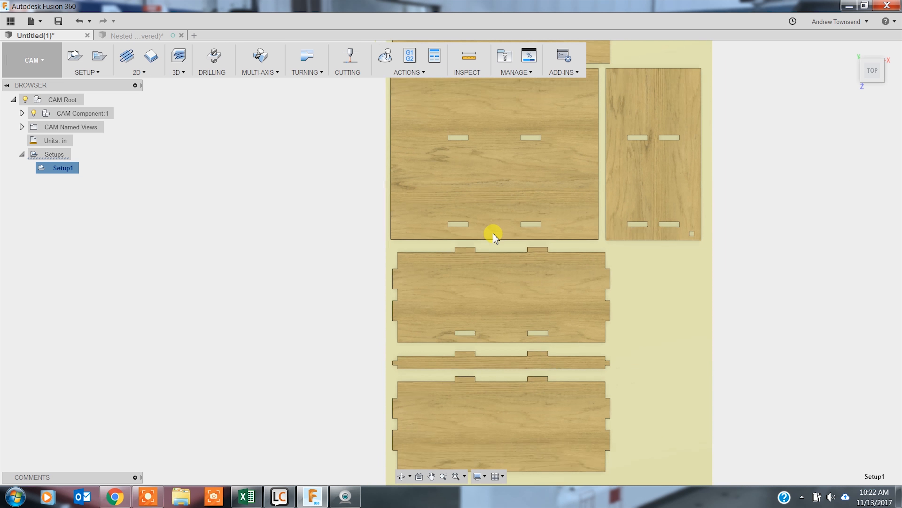
pyautogui.moveTo(493, 233); pyautogui.dragTo(519, 358, button='middle')
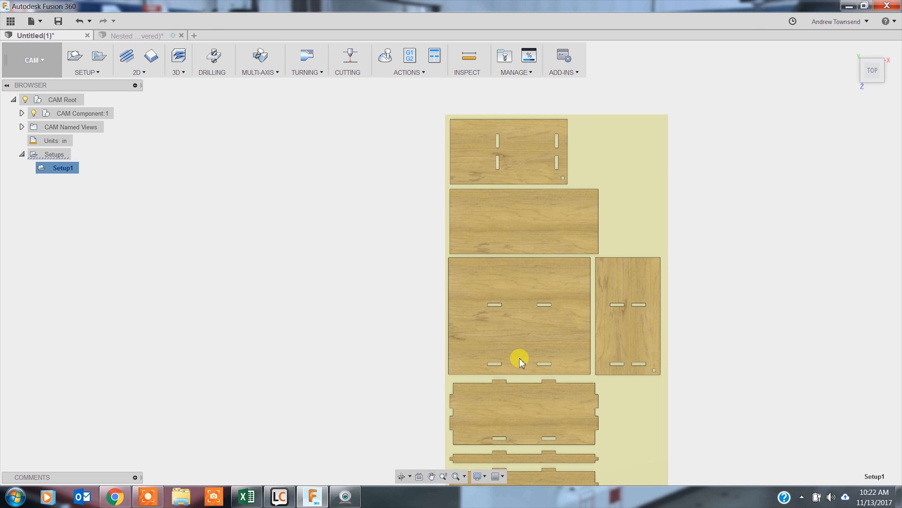
pyautogui.scroll(-3, 520, 359)
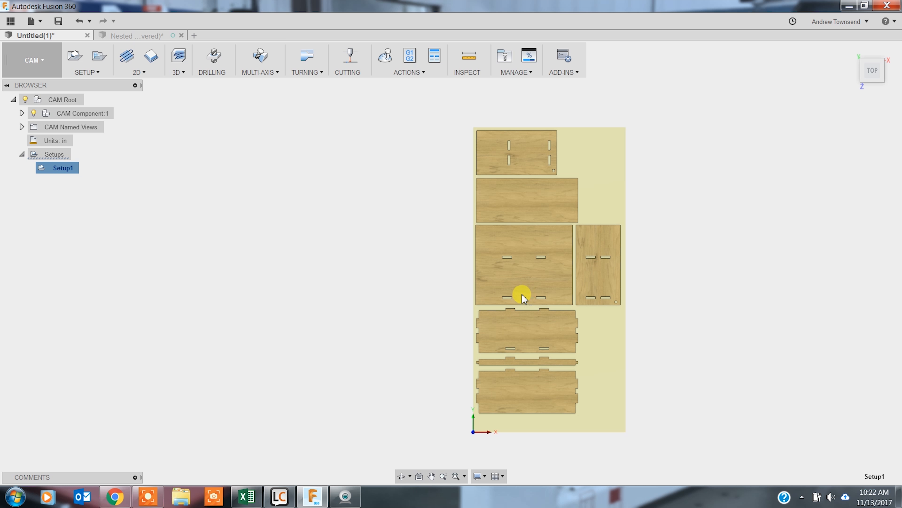
pyautogui.scroll(8, 522, 297)
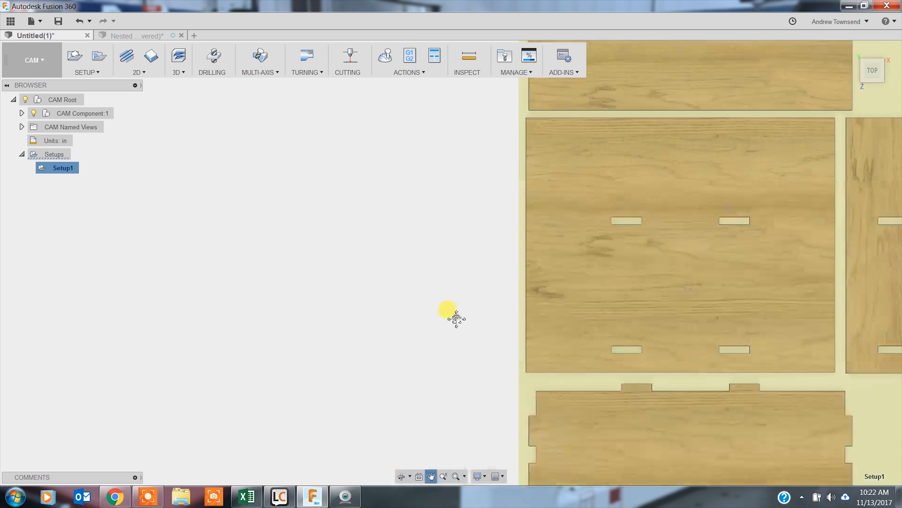
pyautogui.moveTo(601, 117); pyautogui.dragTo(596, 167, button='middle')
pyautogui.moveTo(618, 364); pyautogui.dragTo(603, 204, button='middle')
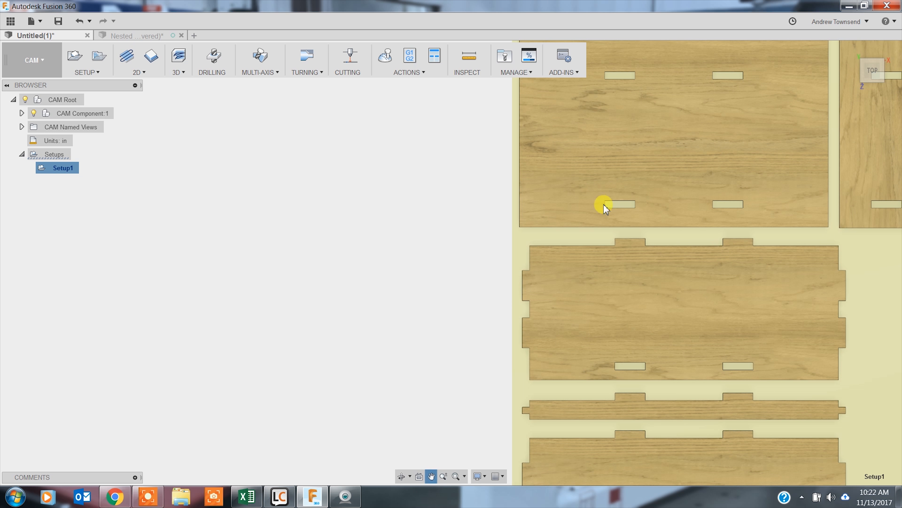
pyautogui.moveTo(679, 203); pyautogui.dragTo(437, 379, button='middle')
pyautogui.scroll(-3, 437, 379)
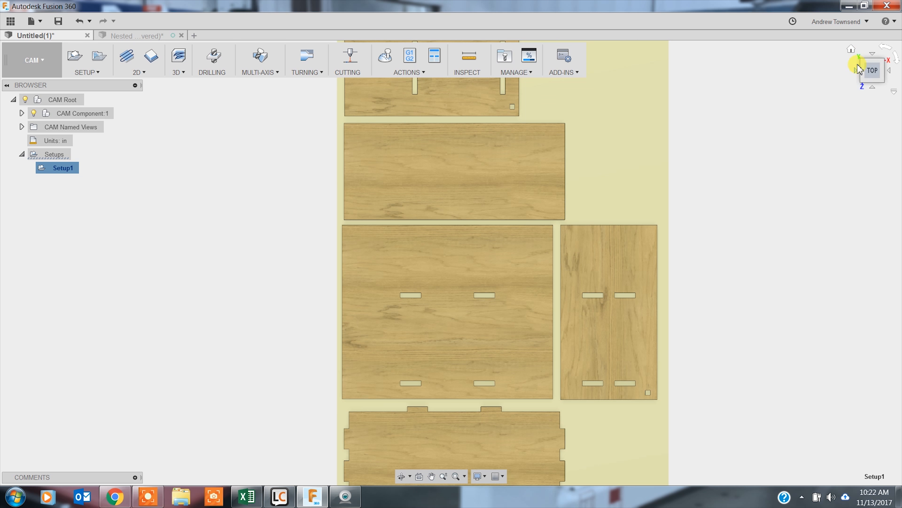
pyautogui.click(852, 50)
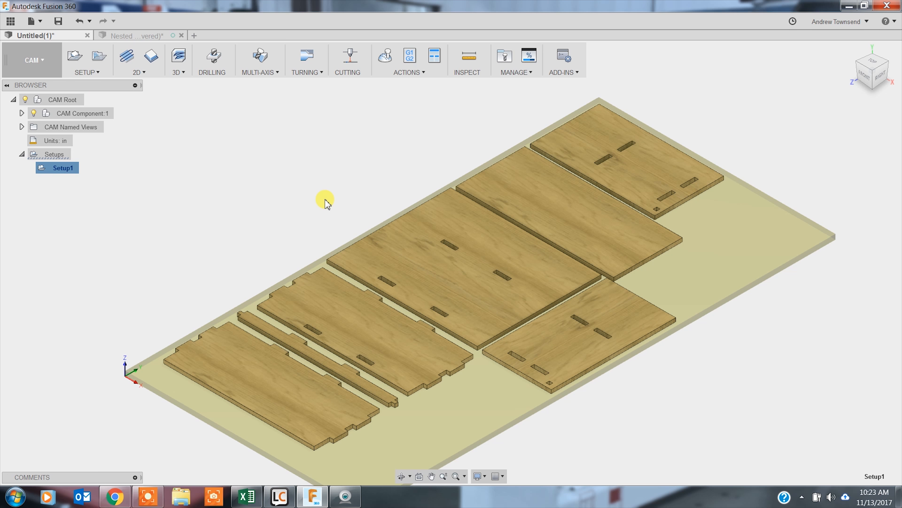
# Review the stock and post-process settings of Setup1 and accept them as they are
pyautogui.rightClick(65, 170)
pyautogui.click(84, 173)
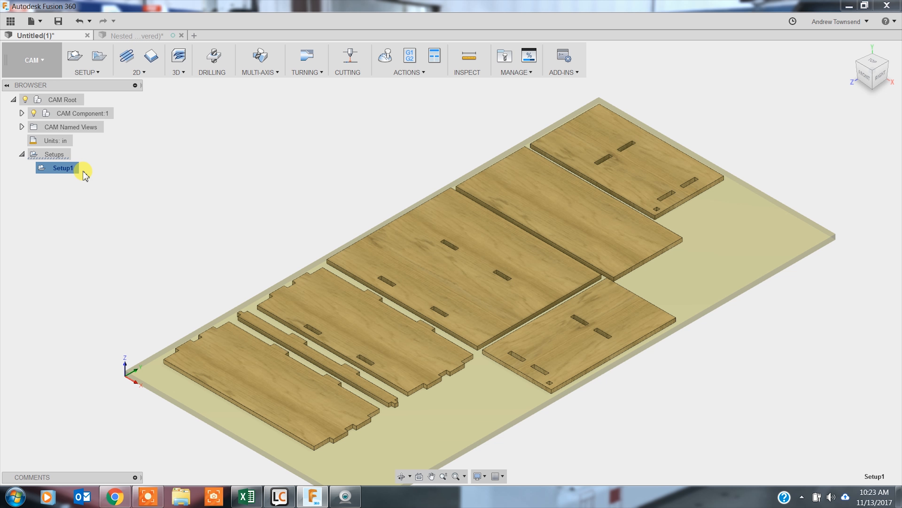
pyautogui.click(160, 95)
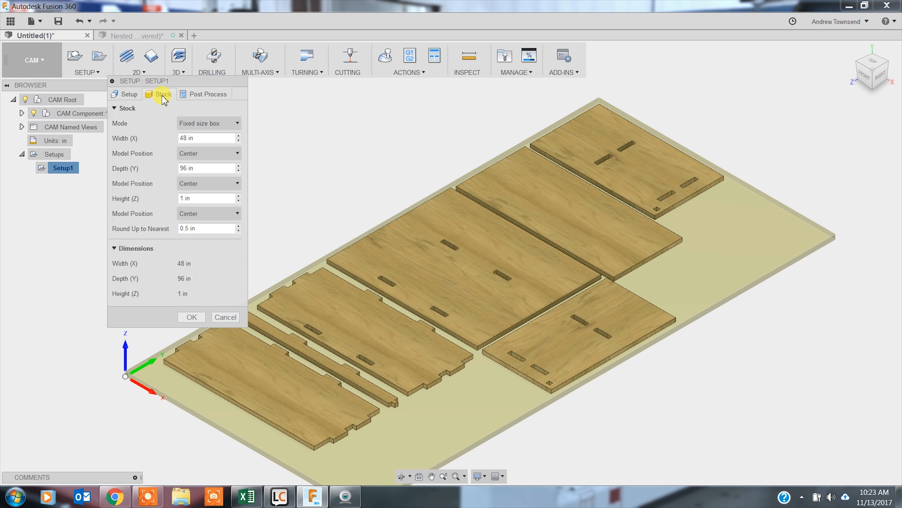
pyautogui.click(198, 94)
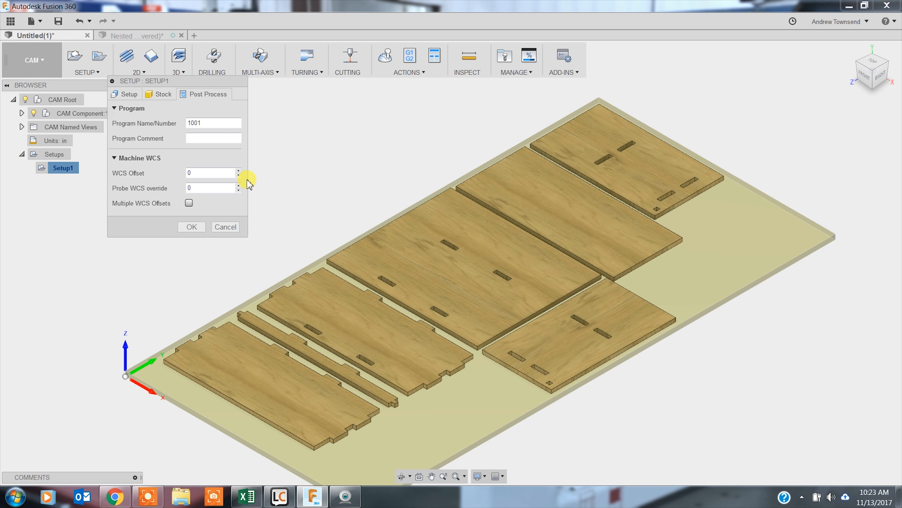
pyautogui.click(192, 226)
# Start a 2D Contour toolpath in Setup1 and select the bottom outline of the slotted panel at the sheet's far end
pyautogui.click(54, 175)
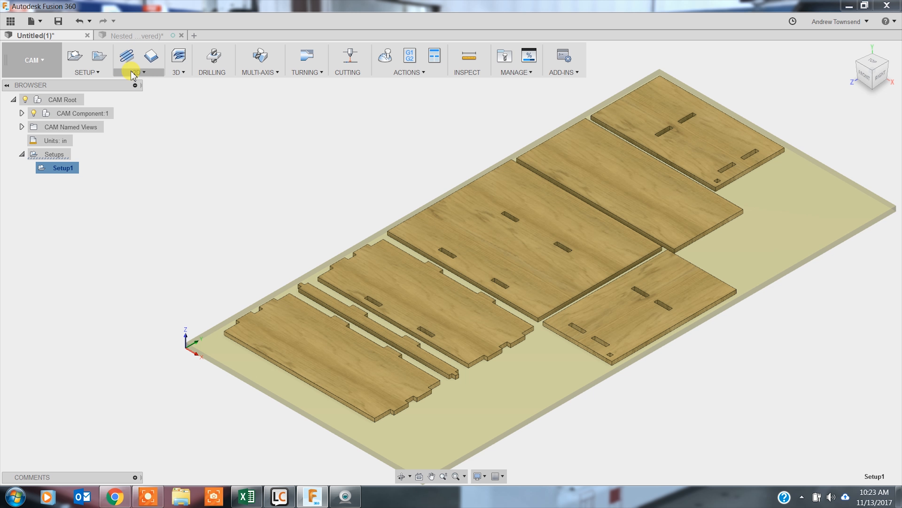
pyautogui.click(144, 72)
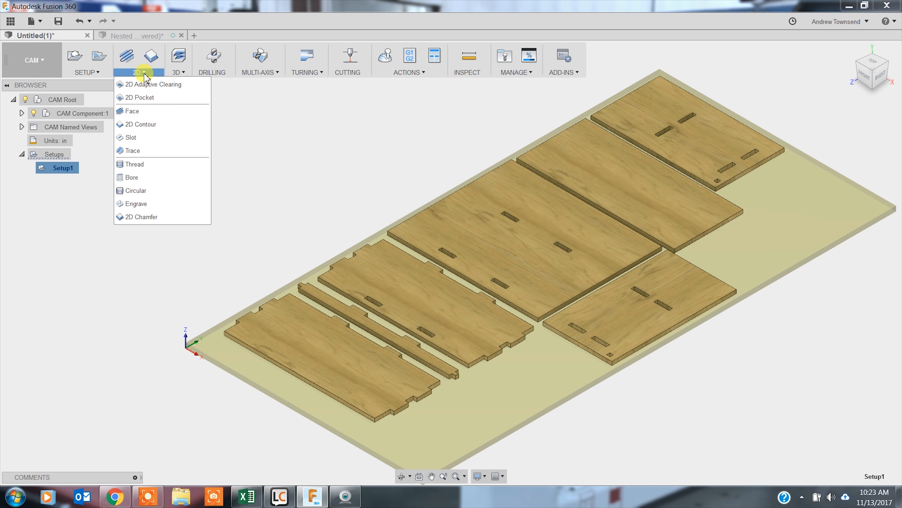
pyautogui.click(144, 124)
pyautogui.scroll(3, 328, 139)
pyautogui.moveTo(328, 139); pyautogui.dragTo(299, 133, button='middle')
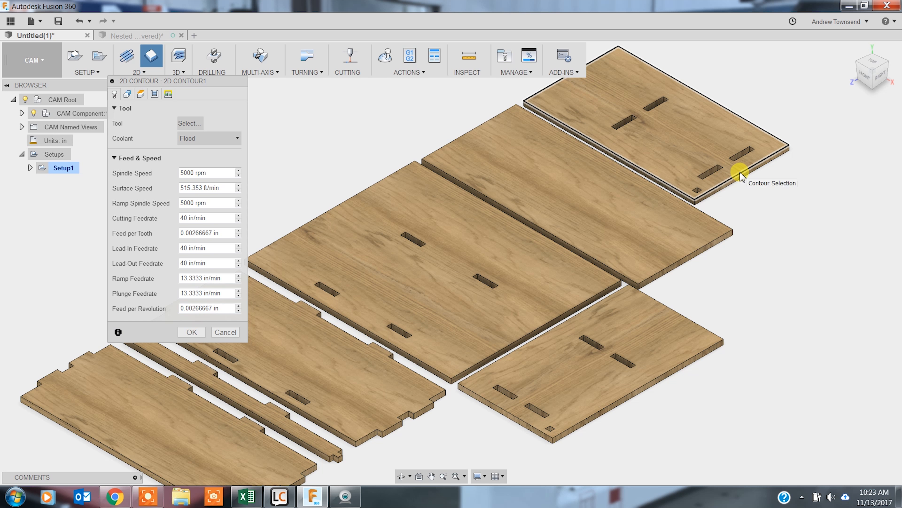
pyautogui.scroll(5, 740, 174)
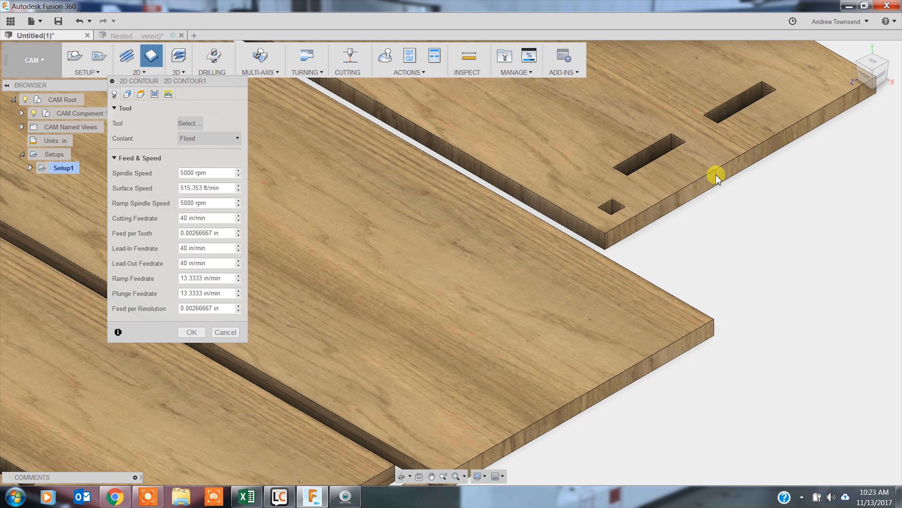
pyautogui.scroll(-3, 707, 183)
pyautogui.click(708, 190)
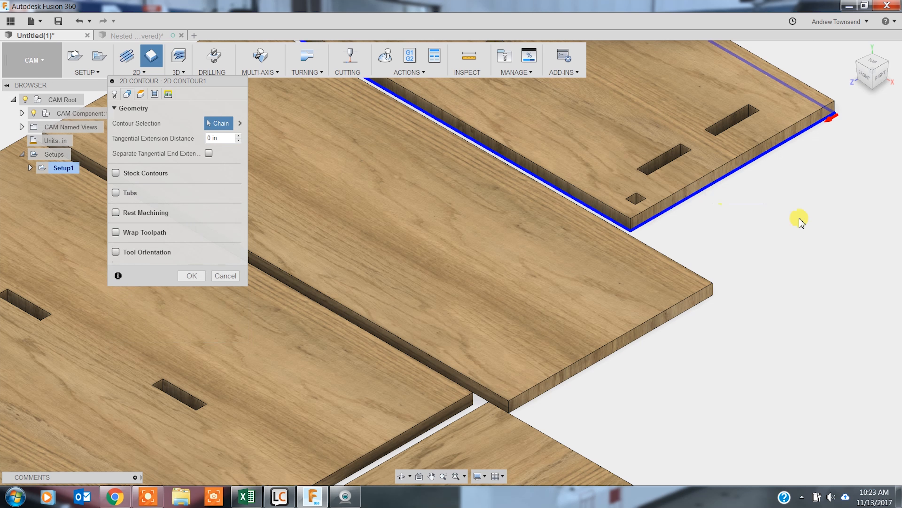
# Add the bottom outlines of the plain panel, the large slotted panel and the smaller slotted panel beside it to the contour selection
pyautogui.click(599, 368)
pyautogui.scroll(3, 814, 222)
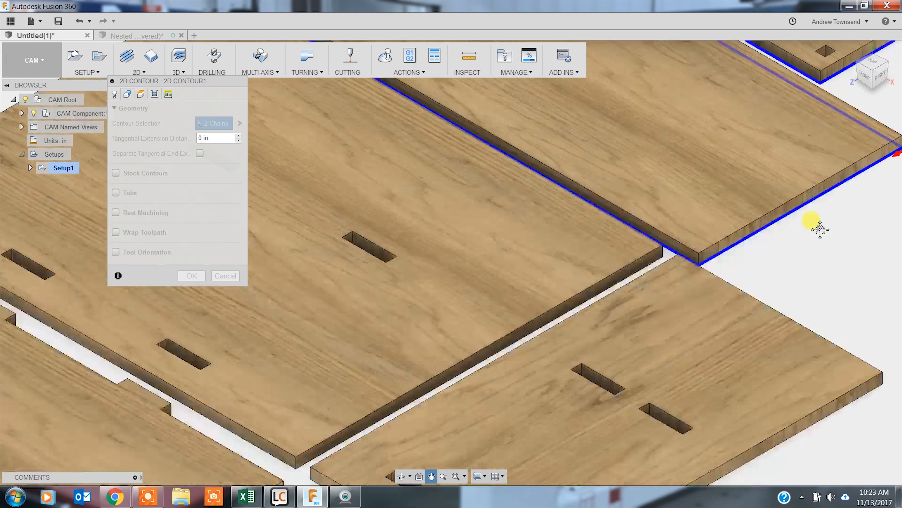
pyautogui.click(614, 261)
pyautogui.scroll(-2, 817, 298)
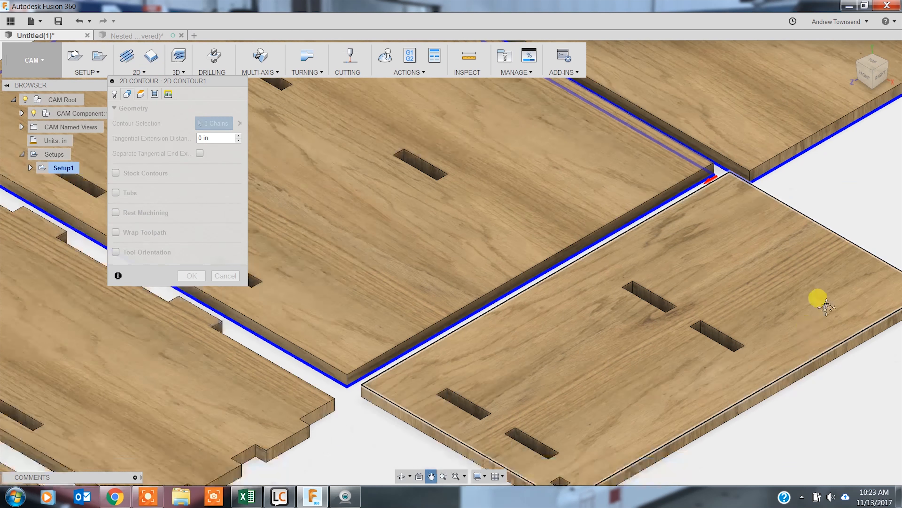
pyautogui.scroll(2, 763, 304)
pyautogui.click(750, 299)
pyautogui.scroll(4, 554, 346)
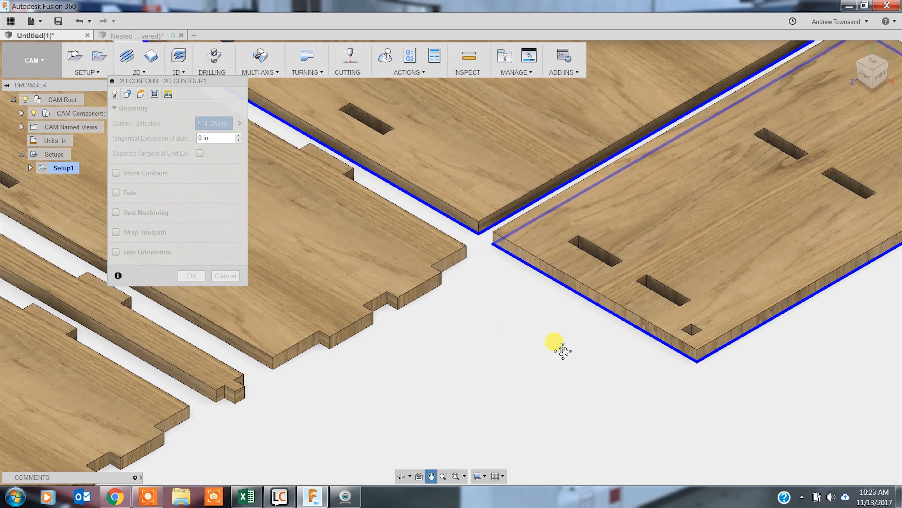
# Add the bottom outlines of the two notched panels to the contour selection, leaving out the narrow strip between them
pyautogui.click(508, 336)
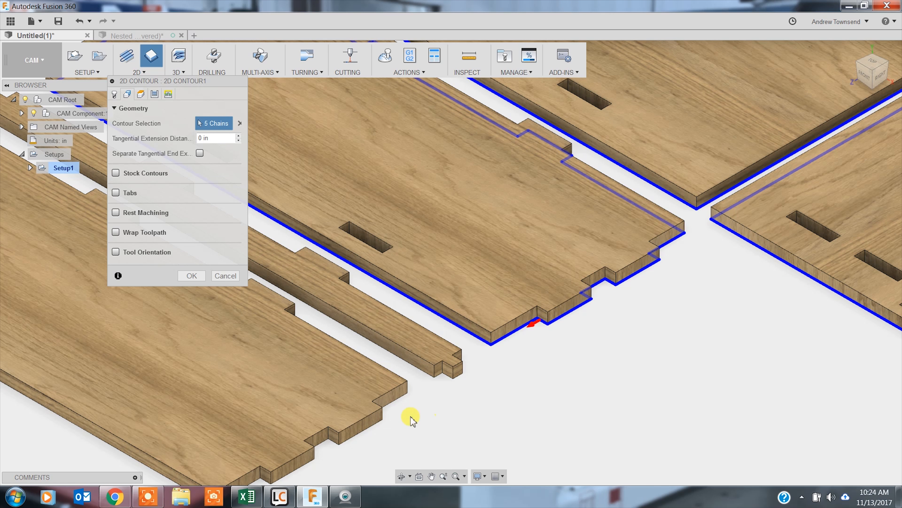
pyautogui.click(380, 424)
pyautogui.scroll(-5, 409, 303)
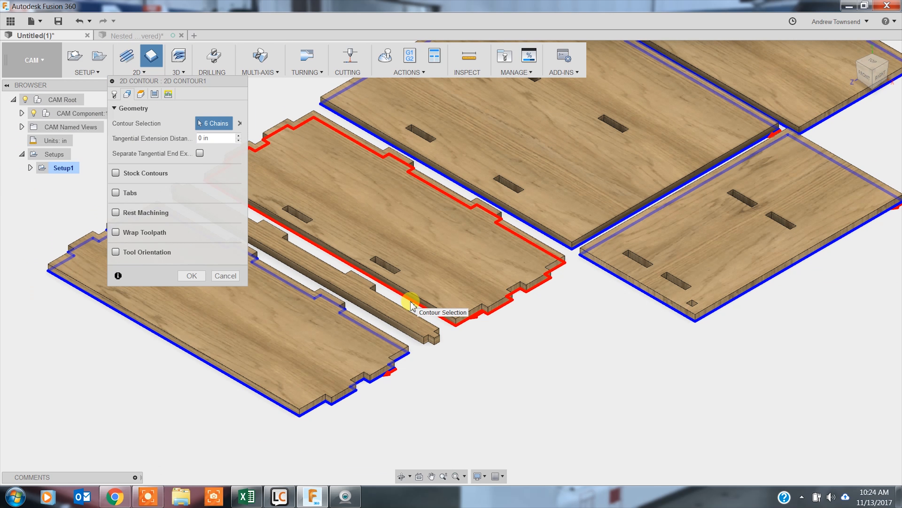
pyautogui.scroll(5, 302, 409)
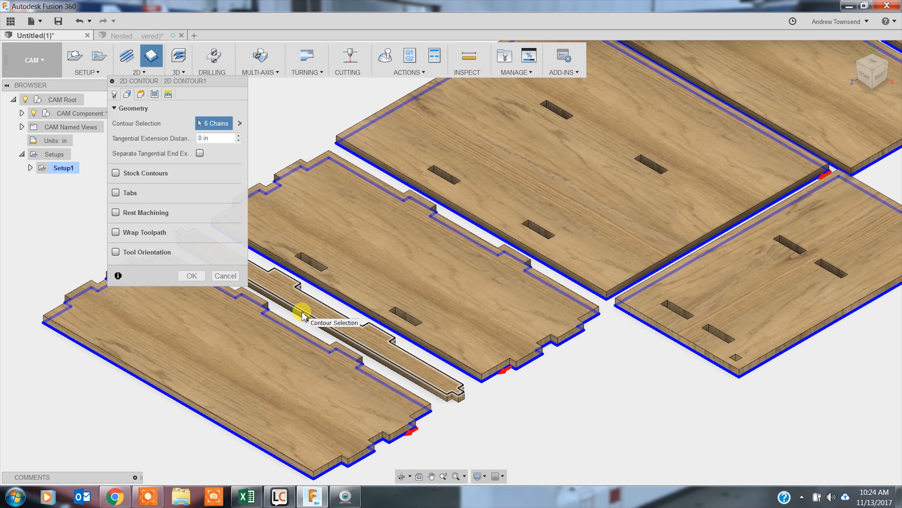
pyautogui.moveTo(302, 313); pyautogui.dragTo(413, 343, button='middle')
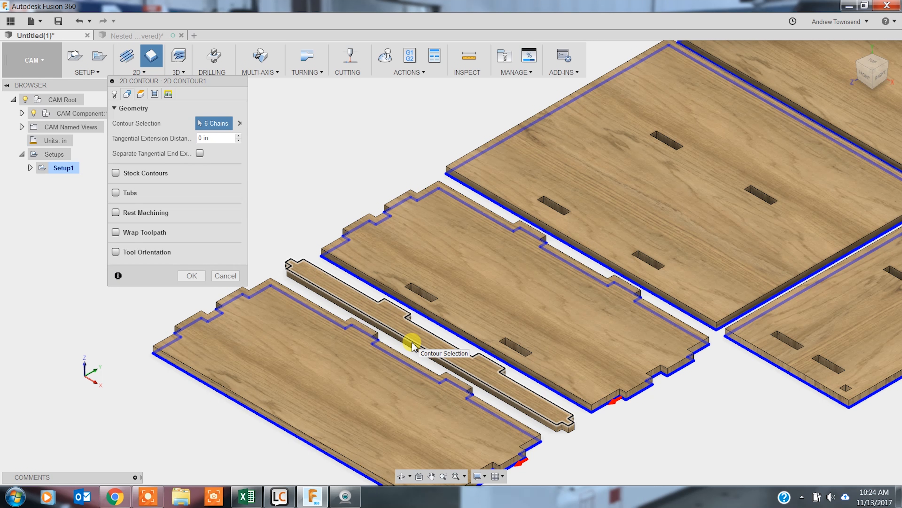
pyautogui.scroll(-5, 379, 196)
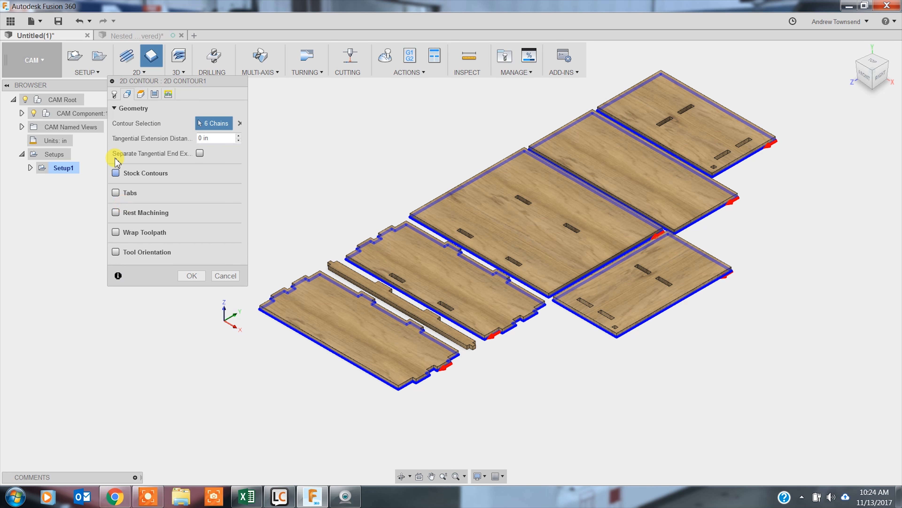
# Search the sample tool libraries for 1/2 and assign the 1/2" Flat Endmill from Inch - Aluminum to the contour
pyautogui.click(114, 95)
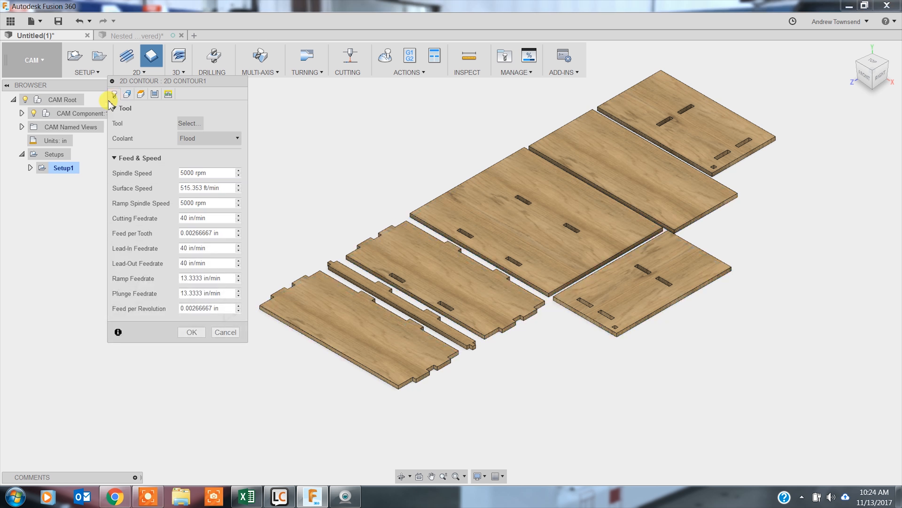
pyautogui.click(194, 125)
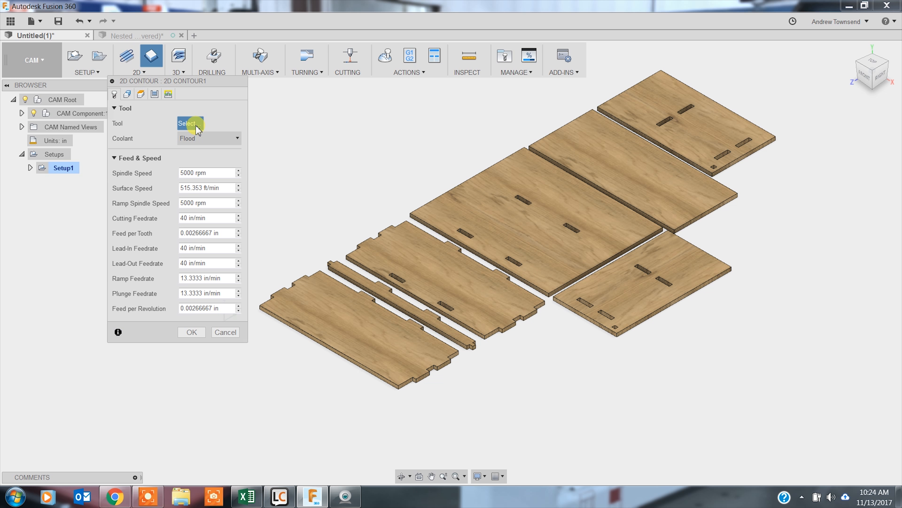
pyautogui.click(187, 180)
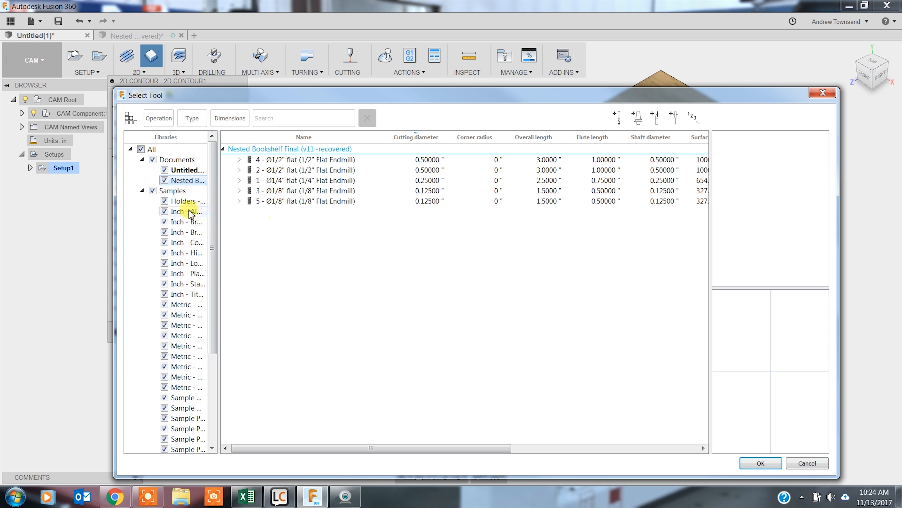
pyautogui.click(173, 191)
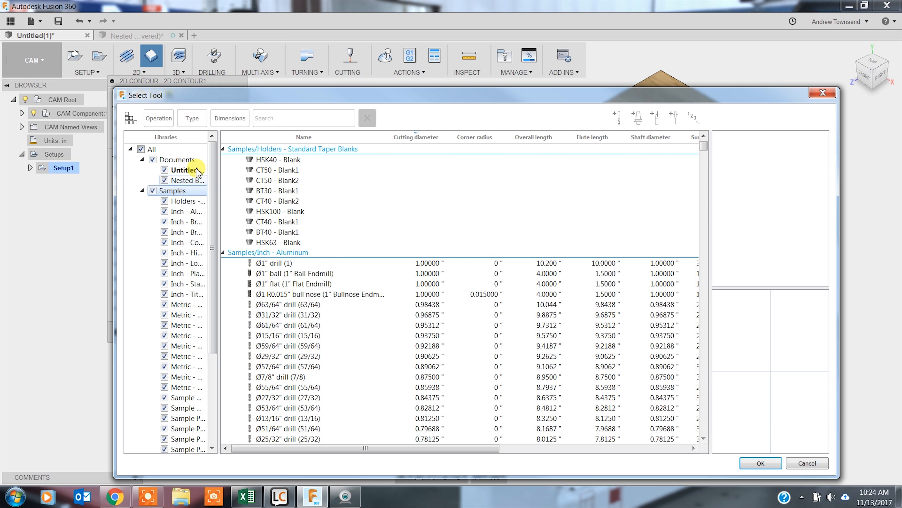
pyautogui.click(278, 118)
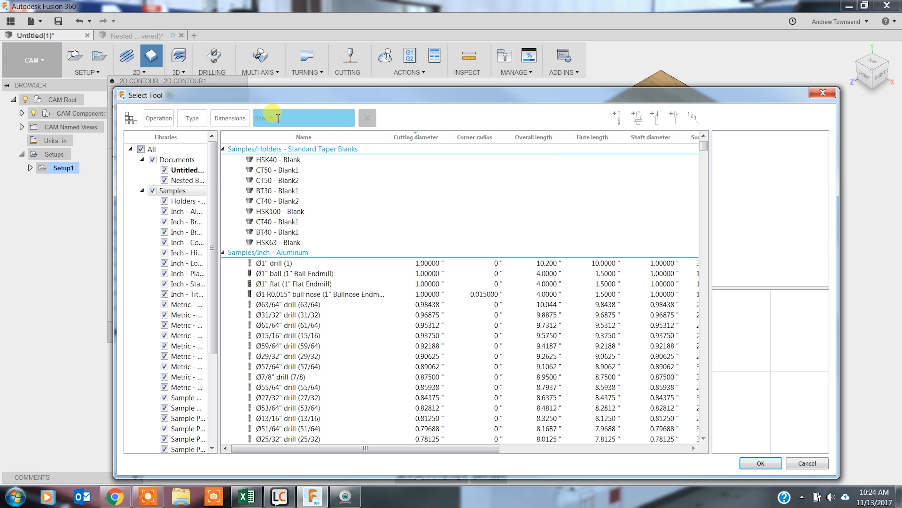
pyautogui.write('1/2')
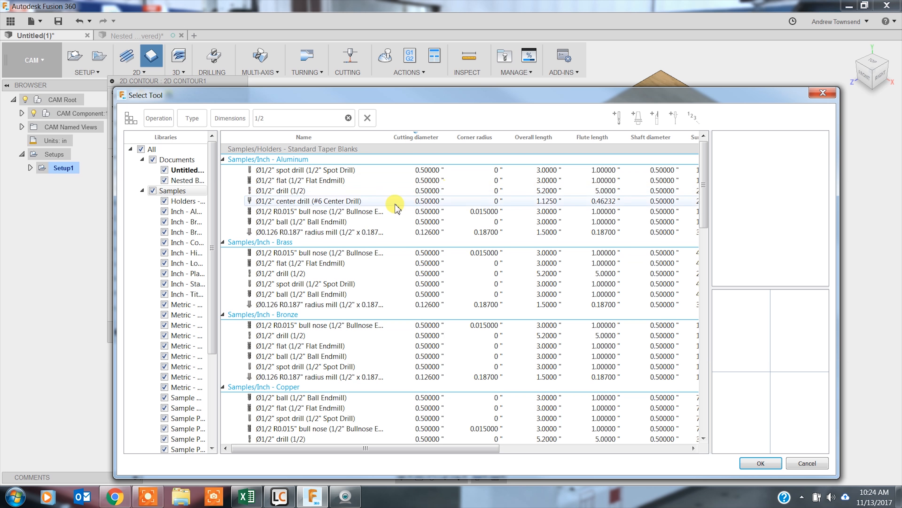
pyautogui.click(375, 180)
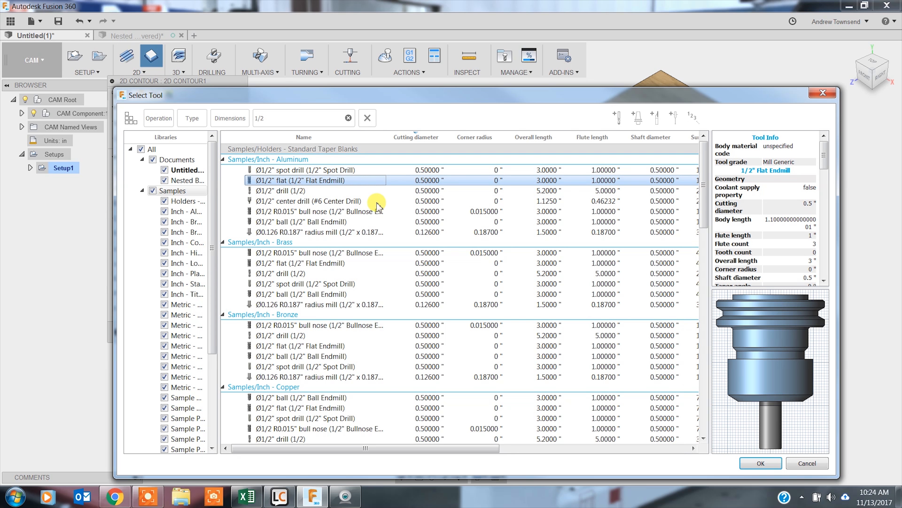
pyautogui.click(761, 463)
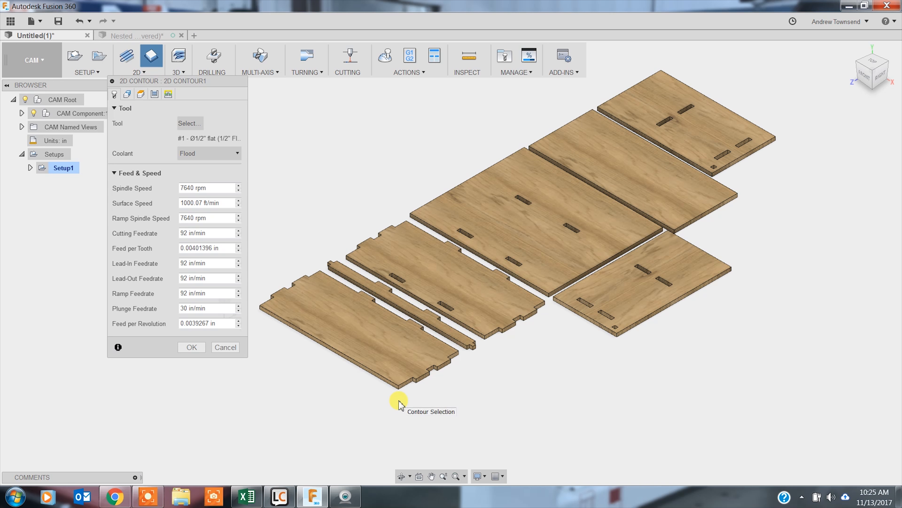
# Disable the coolant and set the spindle speed to 15000 rpm for the 2D contour
pyautogui.moveTo(321, 405); pyautogui.dragTo(369, 394, button='middle')
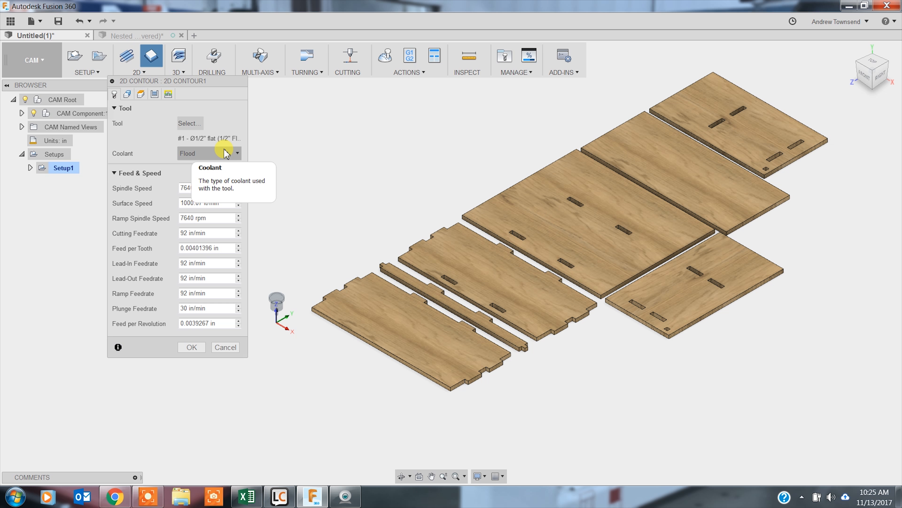
pyautogui.click(225, 154)
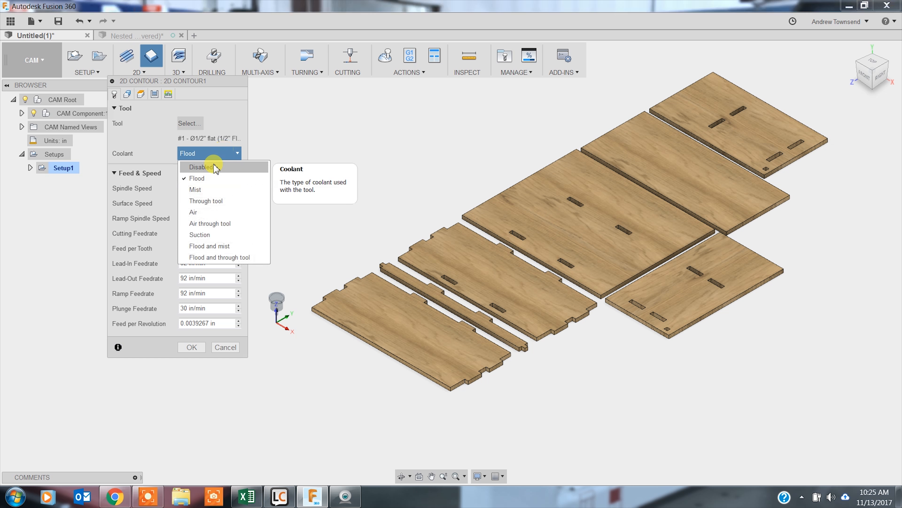
pyautogui.click(215, 168)
pyautogui.click(217, 189)
pyautogui.tripleClick(217, 188)
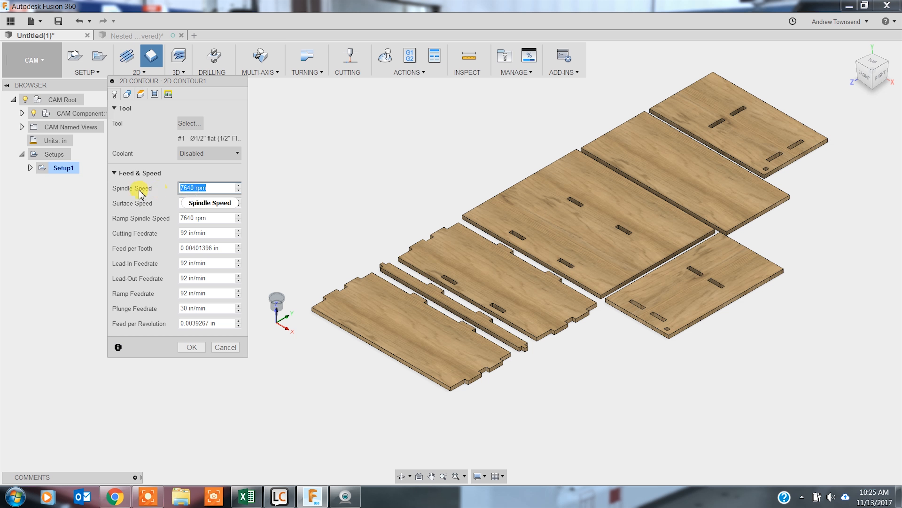
pyautogui.write('15000')
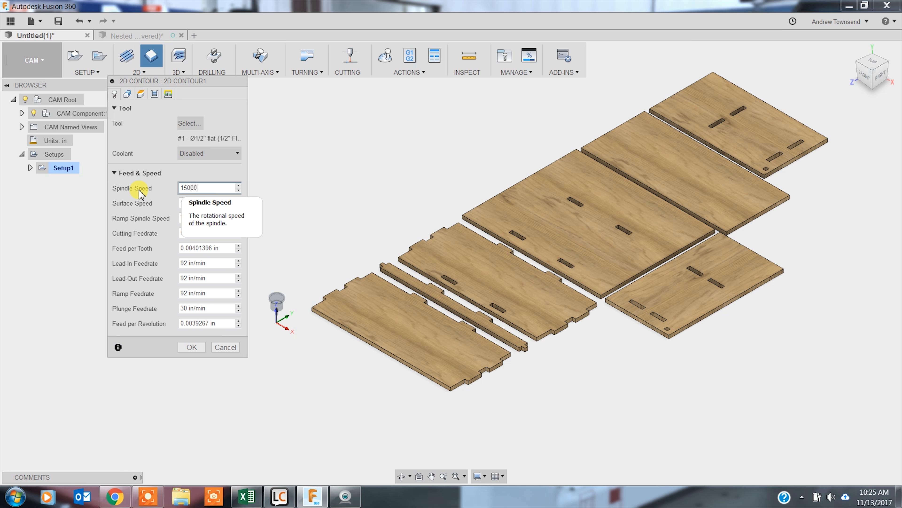
pyautogui.press('Tab')
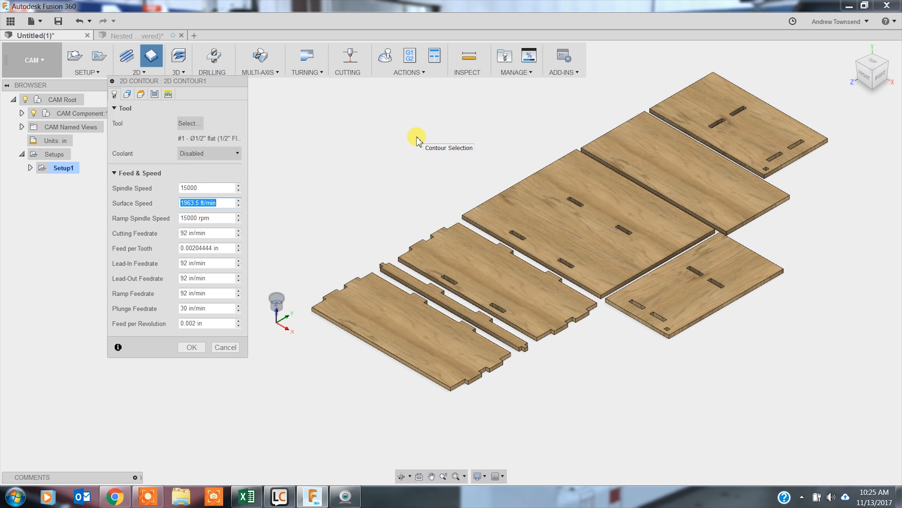
# Set the cutting, lead-in, lead-out, ramp and plunge feedrates of the contour to 500 in/min
pyautogui.press('Tab')
pyautogui.press('Tab')
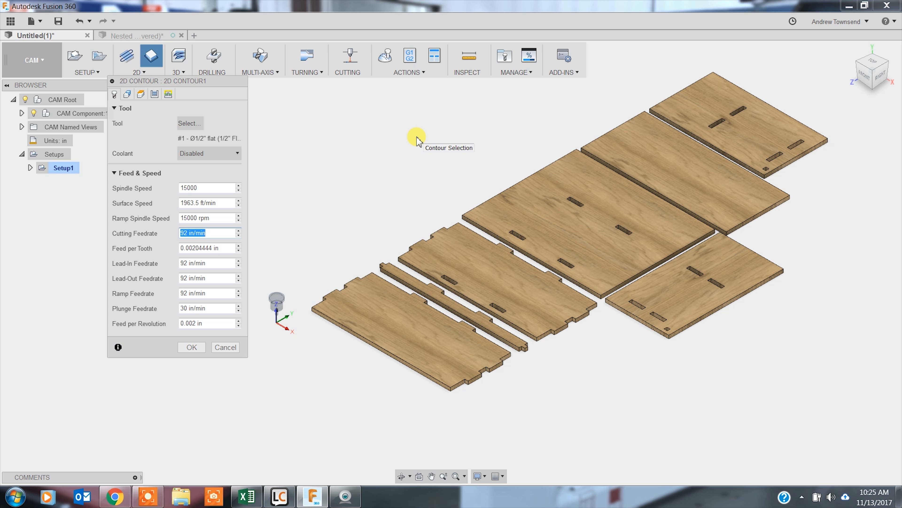
pyautogui.write('500')
pyautogui.press('Tab')
pyautogui.press('Tab')
pyautogui.write('500')
pyautogui.press('Tab')
pyautogui.write('500')
pyautogui.press('Tab')
pyautogui.write('500')
pyautogui.press('Tab')
pyautogui.write('500')
pyautogui.press('Tab')
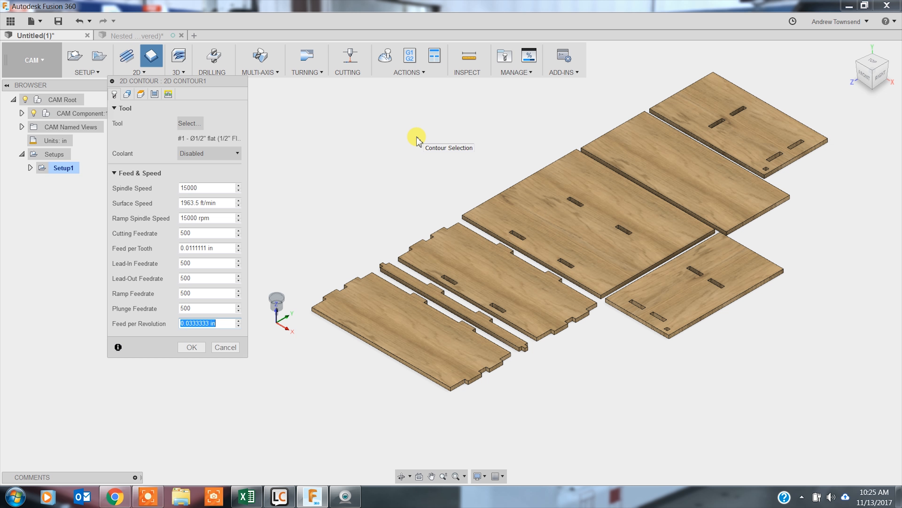
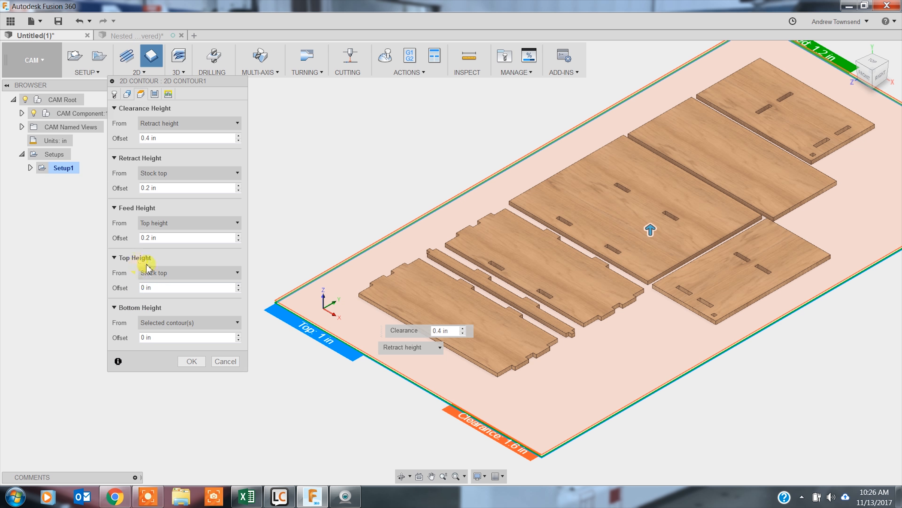
# Set the contour's bottom height to Stock bottom and generate the toolpath
pyautogui.click(157, 322)
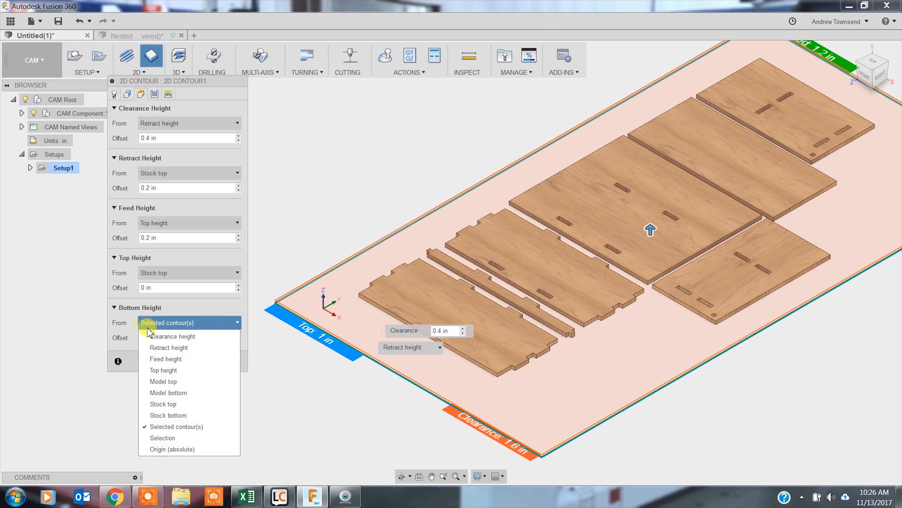
pyautogui.click(167, 414)
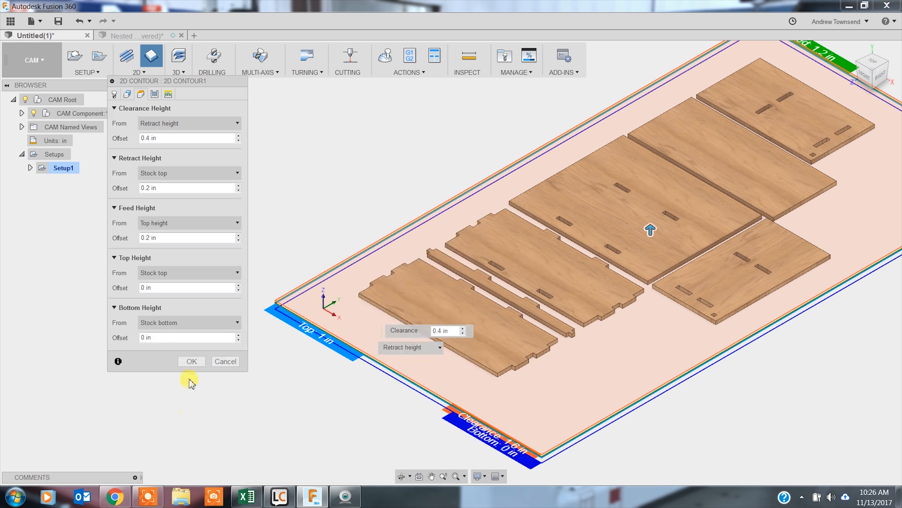
pyautogui.click(188, 362)
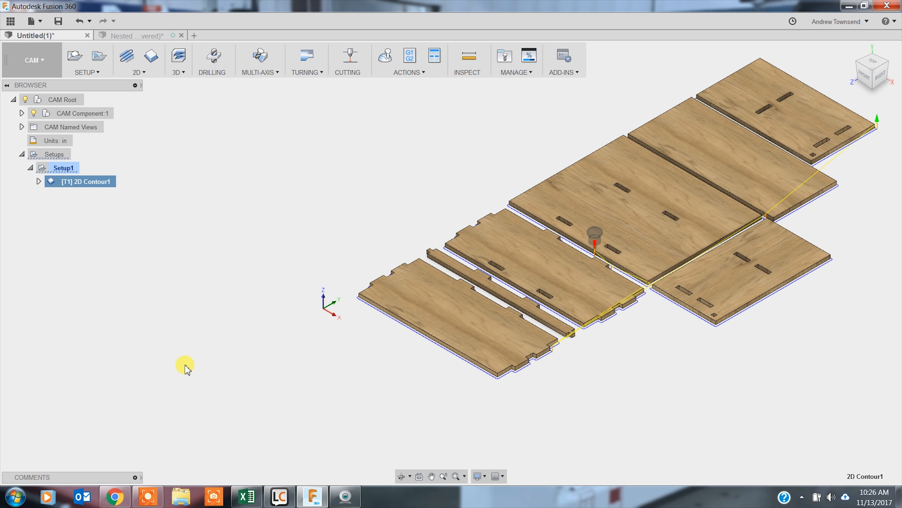
# Examine the 2D contour toolpath around the nested parts from a low side angle
pyautogui.click(868, 76)
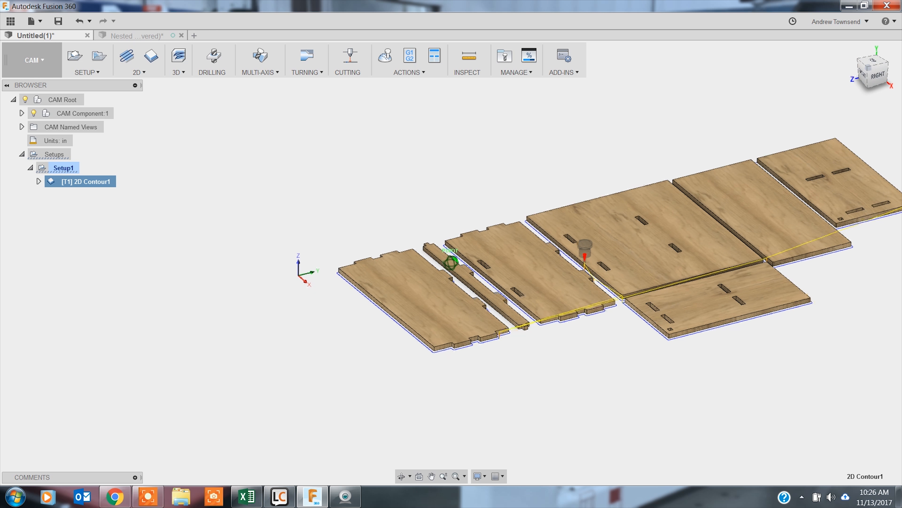
pyautogui.scroll(1, 639, 311)
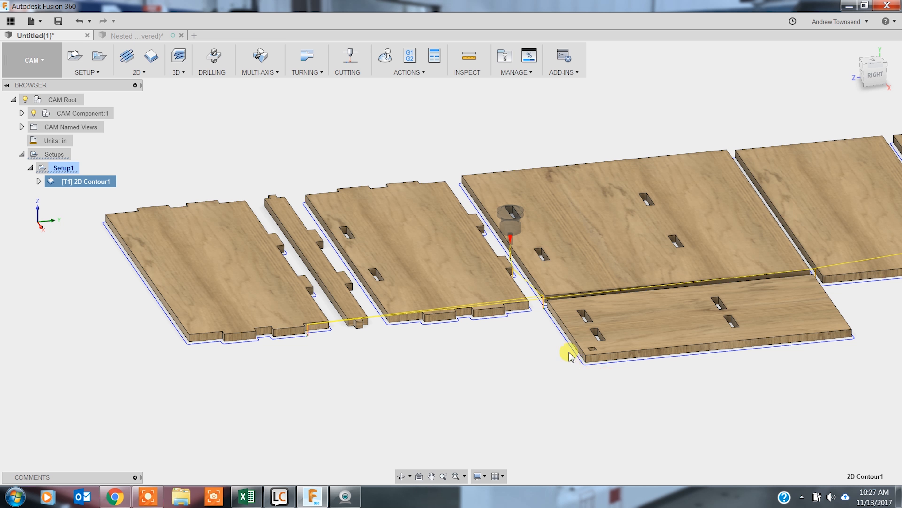
pyautogui.moveTo(756, 356); pyautogui.dragTo(535, 360, button='middle')
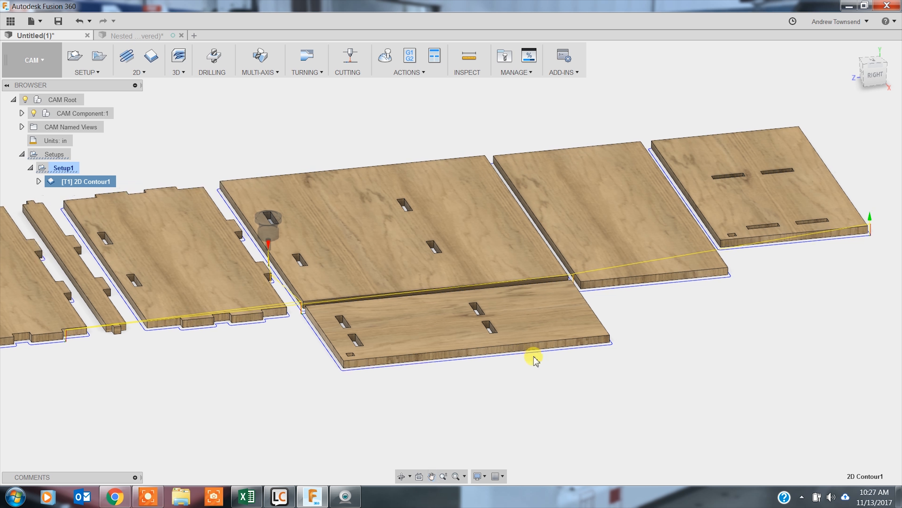
# Simulate the 2D contour toolpath around the nested parts, pause the playback partway and close the simulation
pyautogui.moveTo(401, 404); pyautogui.dragTo(505, 393, button='middle')
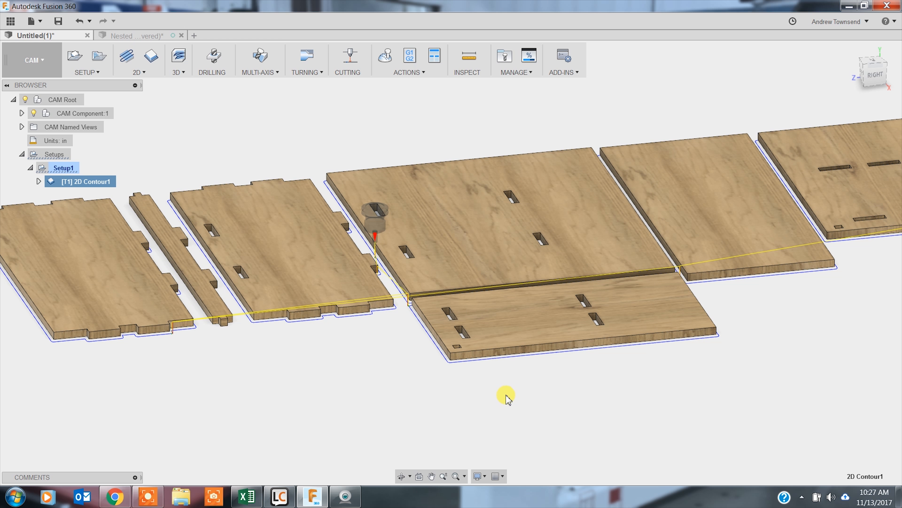
pyautogui.moveTo(375, 370); pyautogui.dragTo(441, 371, button='middle')
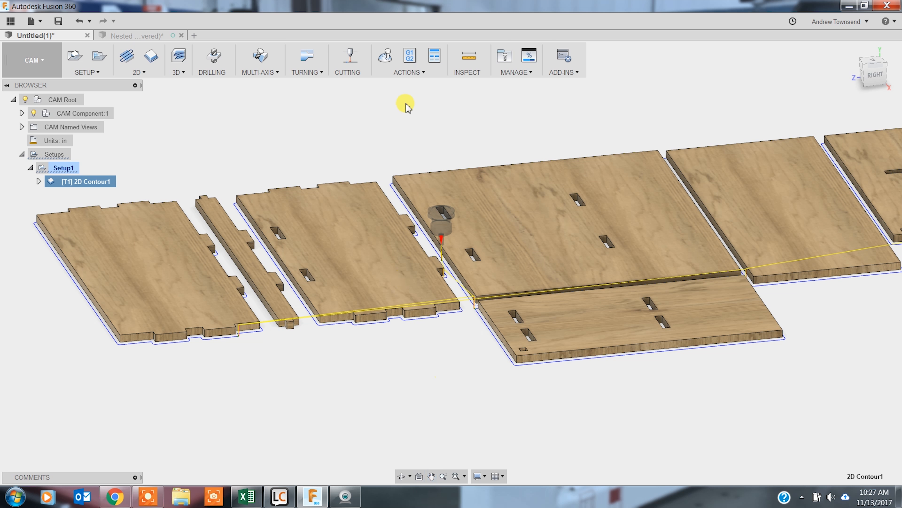
pyautogui.click(386, 61)
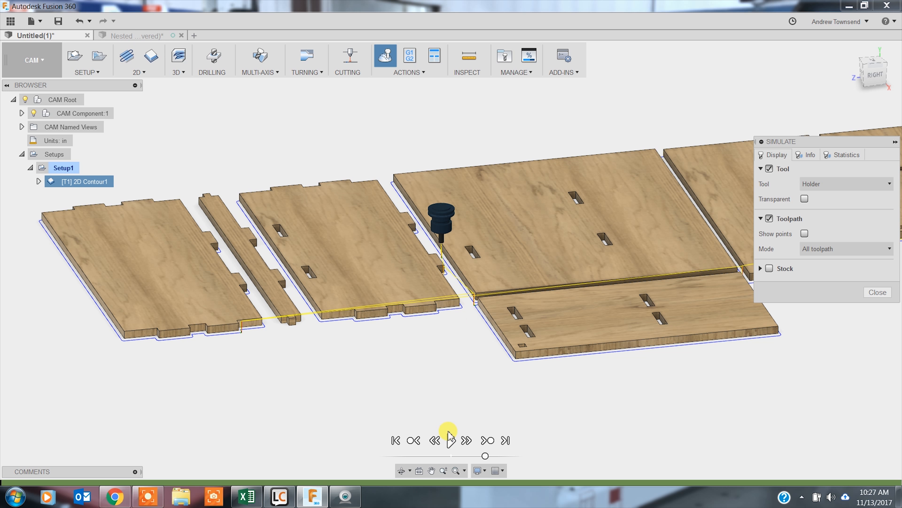
pyautogui.click(450, 440)
pyautogui.moveTo(518, 364); pyautogui.dragTo(403, 382, button='middle')
pyautogui.scroll(-2, 403, 382)
pyautogui.scroll(-1, 402, 381)
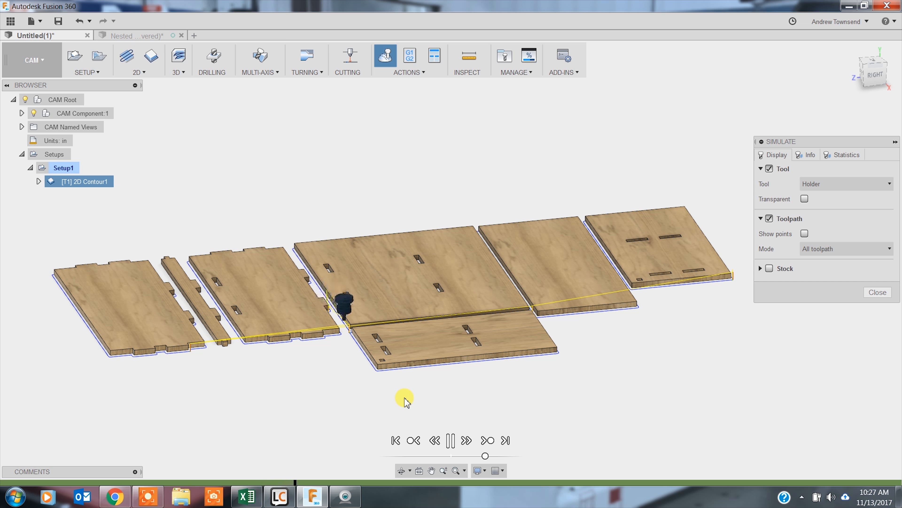
pyautogui.click(450, 440)
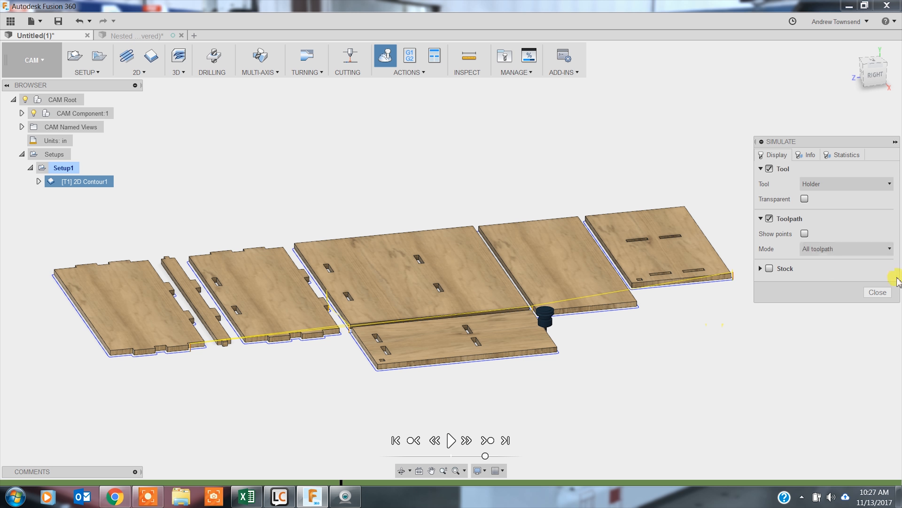
pyautogui.click(877, 292)
# Create a second 2D contour operation and select the bottom edge chain of the narrow notched strip
pyautogui.scroll(2, 289, 362)
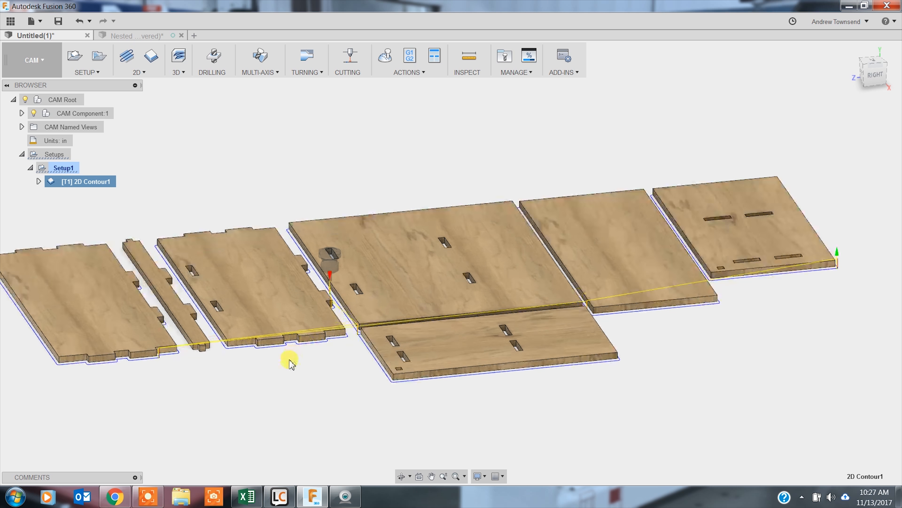
pyautogui.scroll(4, 413, 374)
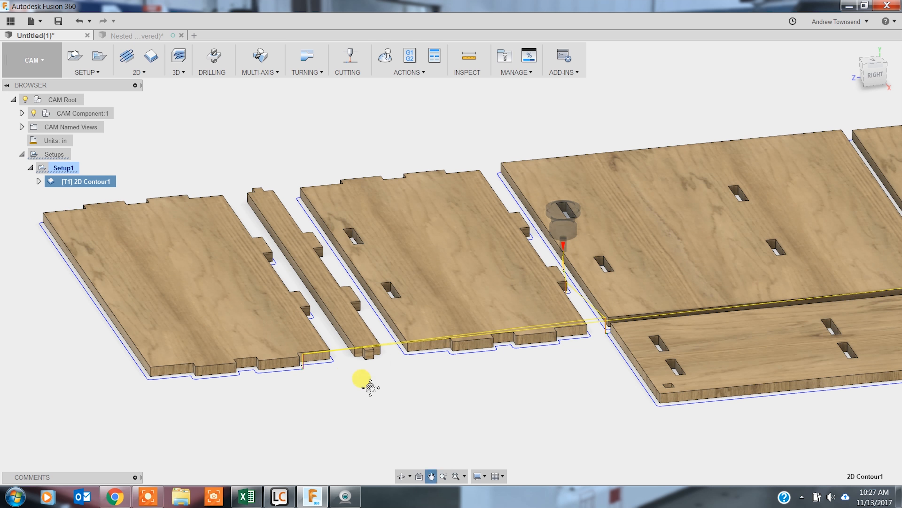
pyautogui.click(420, 394)
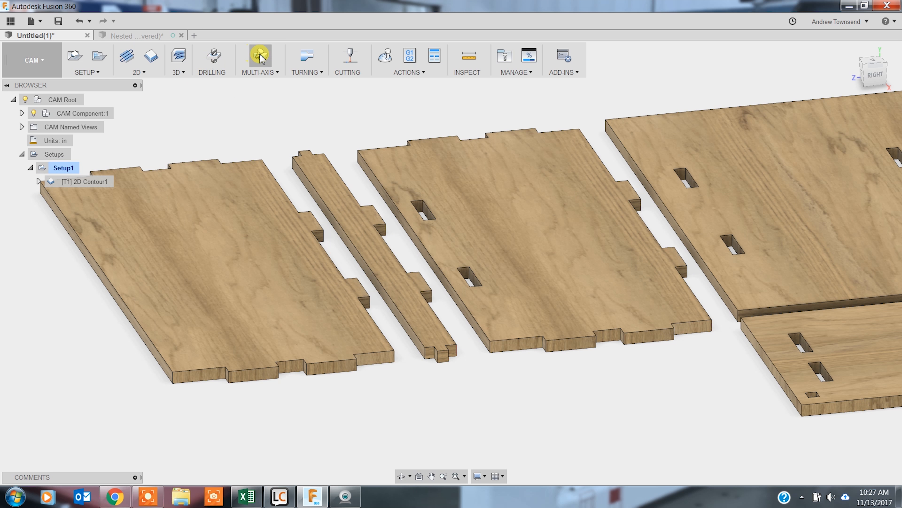
pyautogui.click(145, 76)
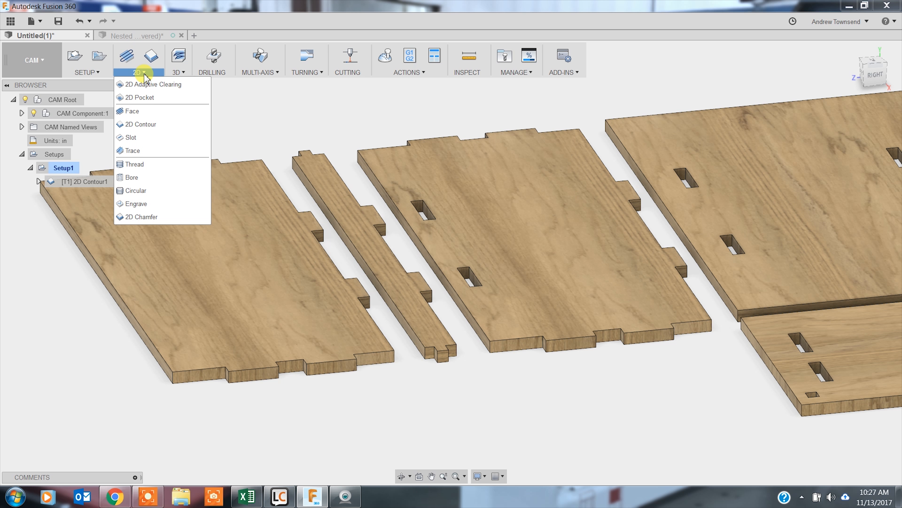
pyautogui.click(149, 125)
pyautogui.click(415, 349)
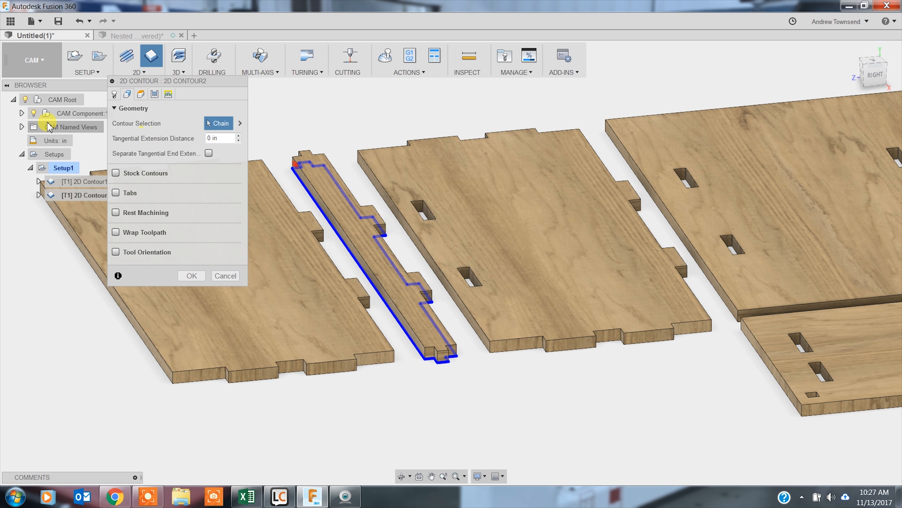
# Enable rectangular tabs on the strip's contour with 0.75 in width, 0.2 in height and 7 in spacing
pyautogui.click(114, 94)
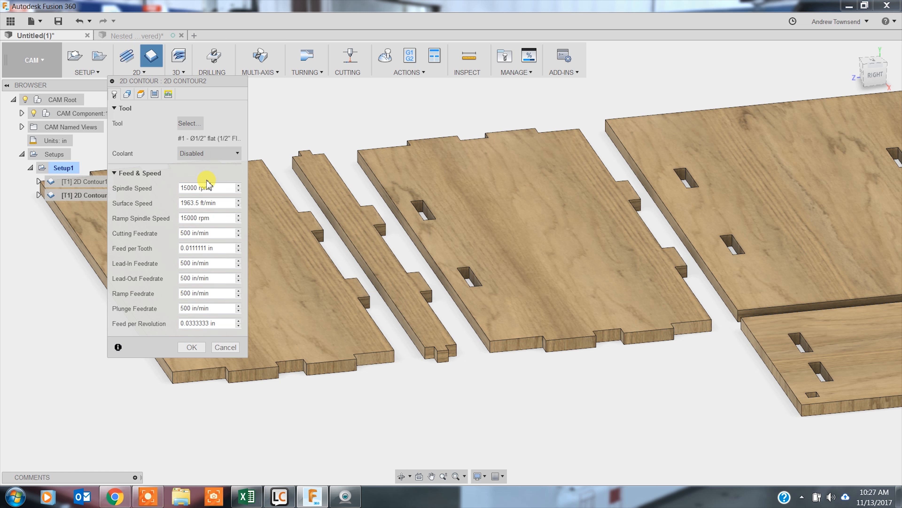
pyautogui.click(127, 95)
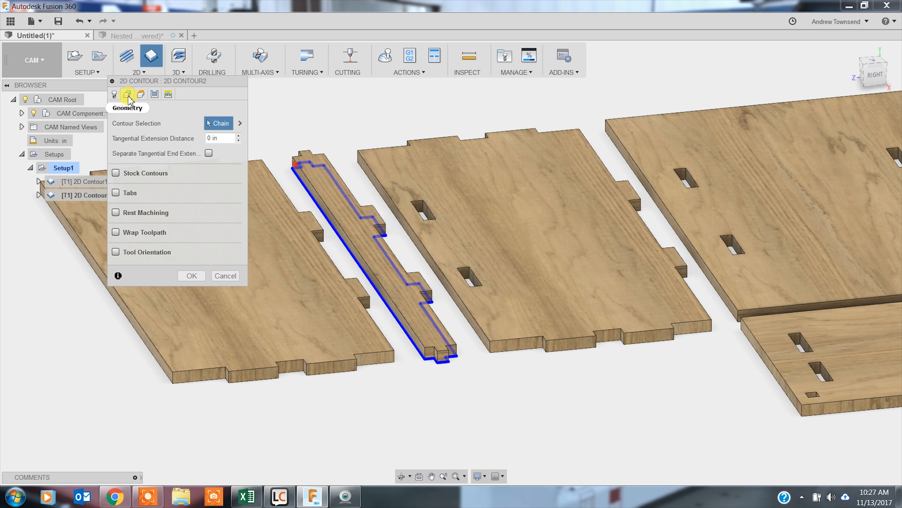
pyautogui.click(116, 193)
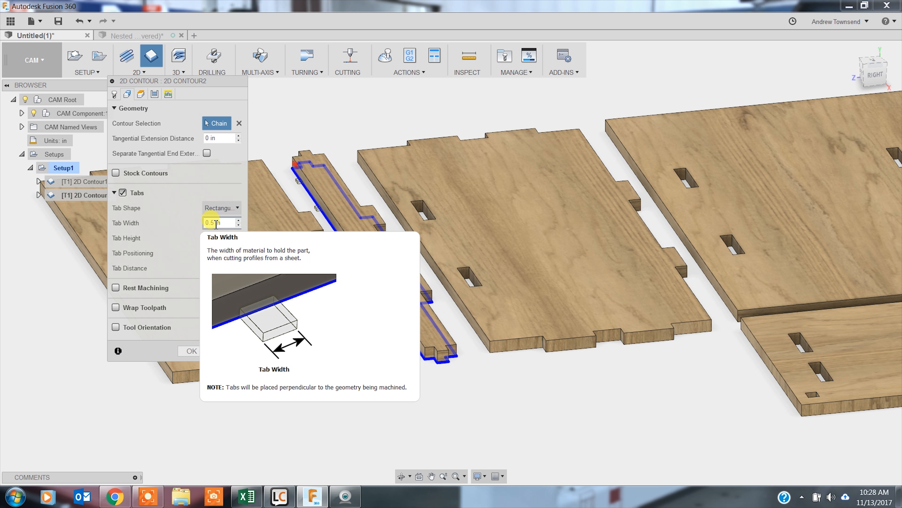
pyautogui.write('75')
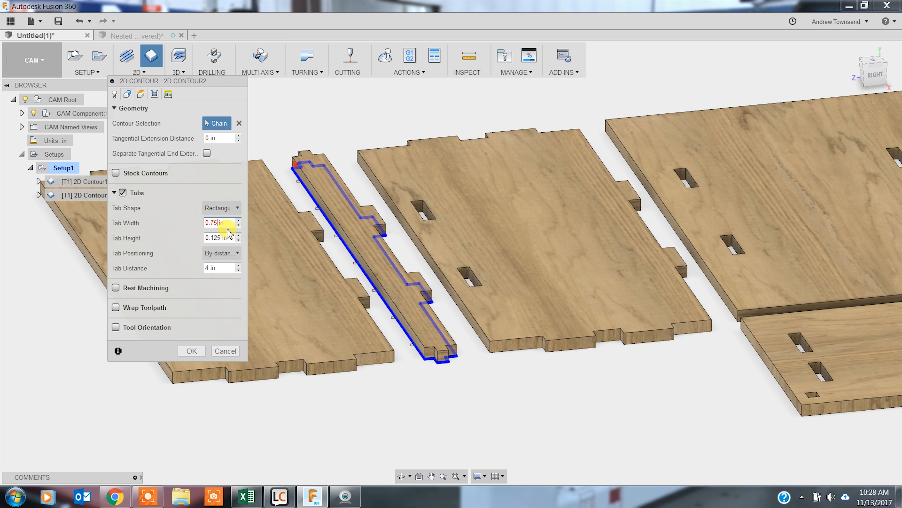
pyautogui.press('Tab')
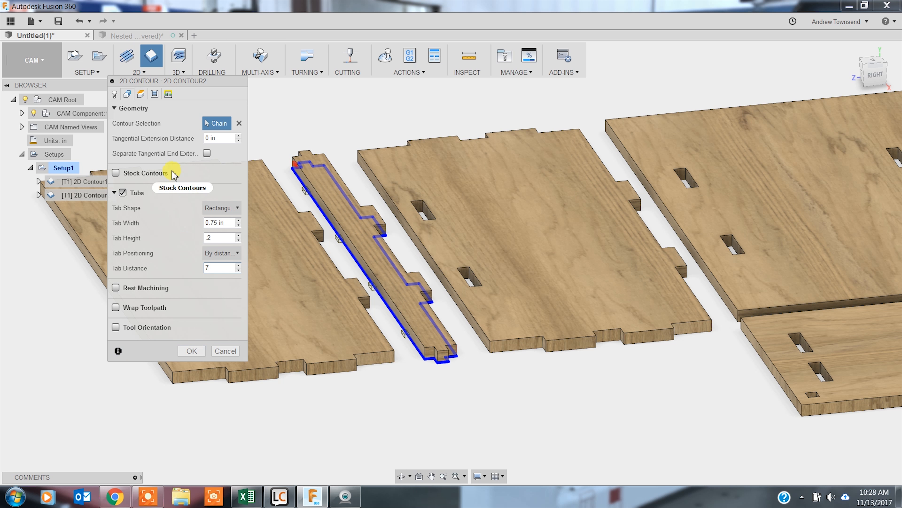
# Set the strip contour's bottom height to Stock bottom and generate its toolpath
pyautogui.click(141, 94)
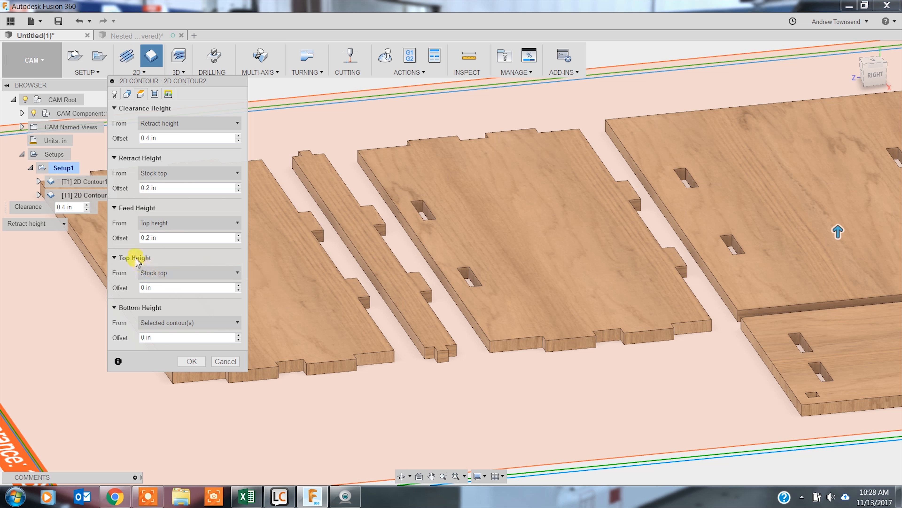
pyautogui.click(178, 322)
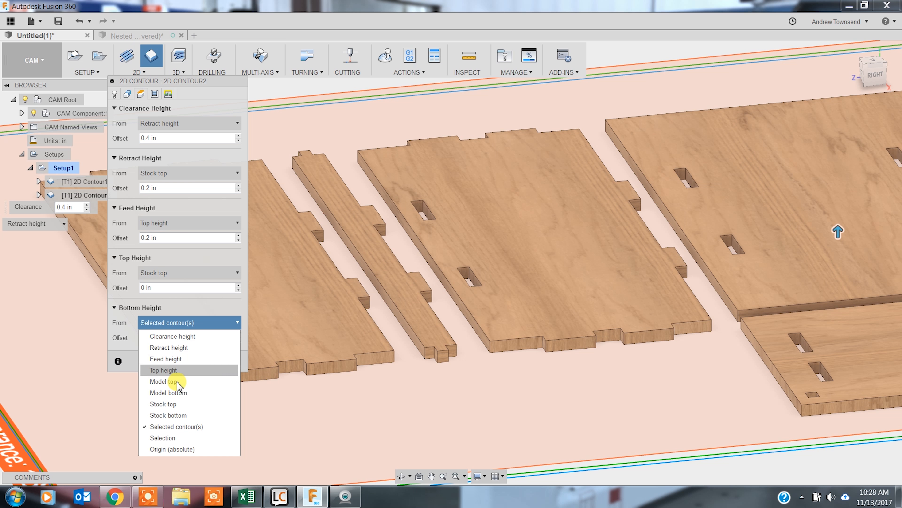
pyautogui.click(174, 415)
pyautogui.click(169, 93)
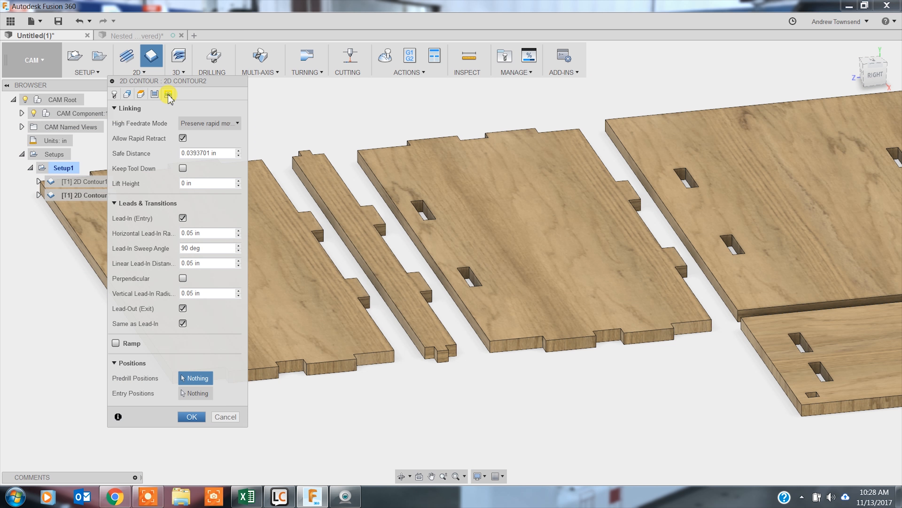
pyautogui.click(127, 94)
pyautogui.click(191, 351)
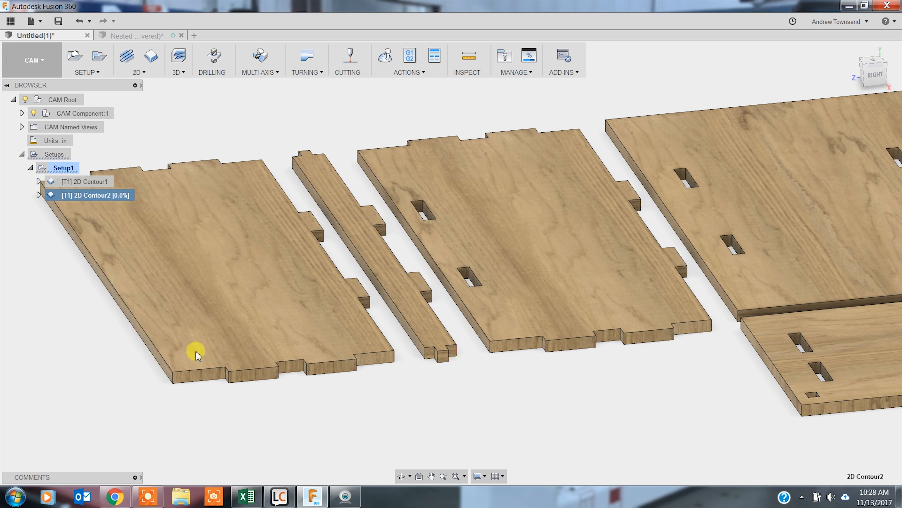
# Disable the lead-in and lead-out on the first 2D contour around the larger parts and regenerate it
pyautogui.scroll(5, 318, 287)
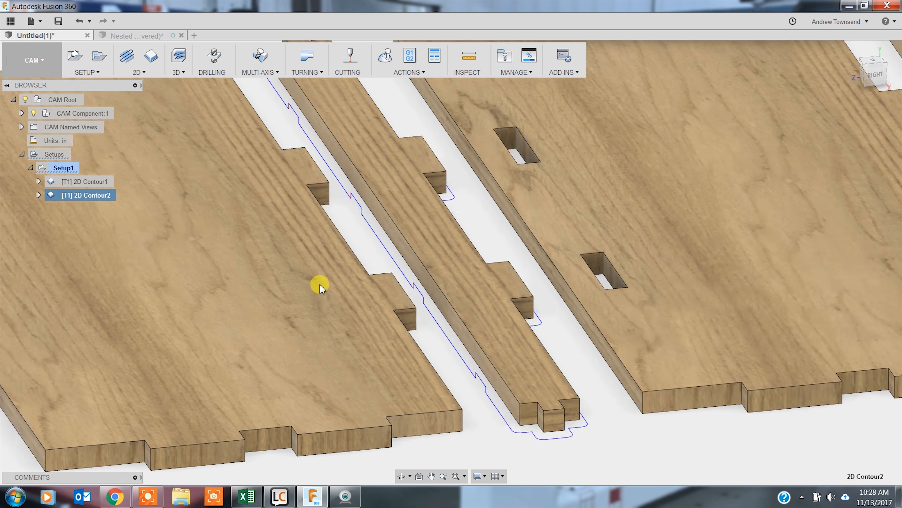
pyautogui.scroll(-10, 497, 305)
pyautogui.scroll(2, 379, 295)
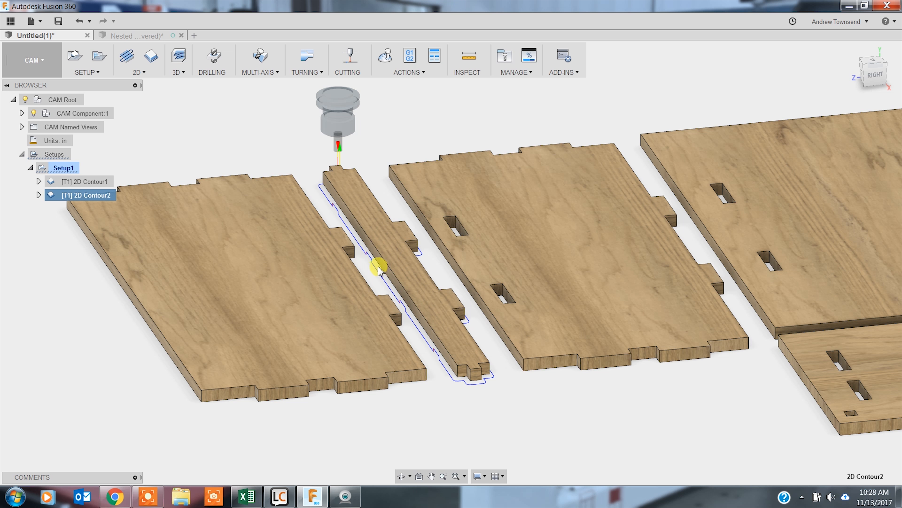
pyautogui.scroll(-2, 378, 270)
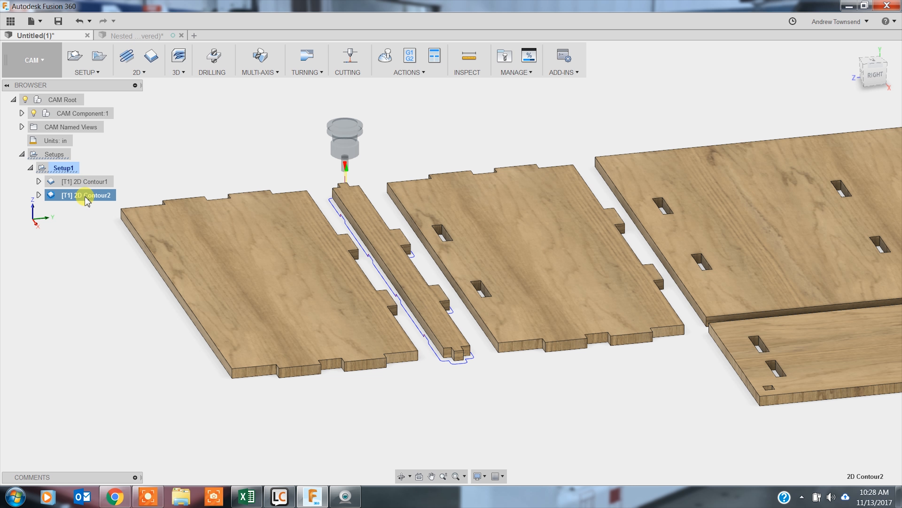
pyautogui.click(89, 183)
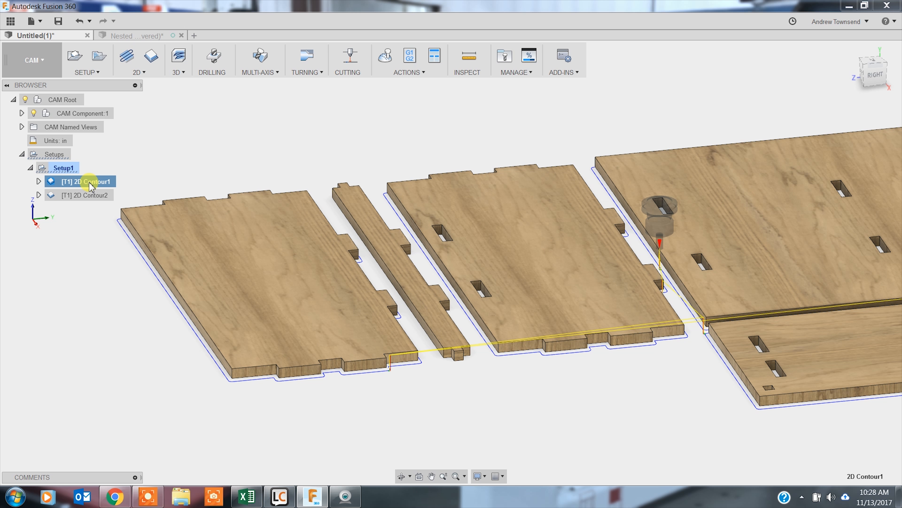
pyautogui.rightClick(90, 183)
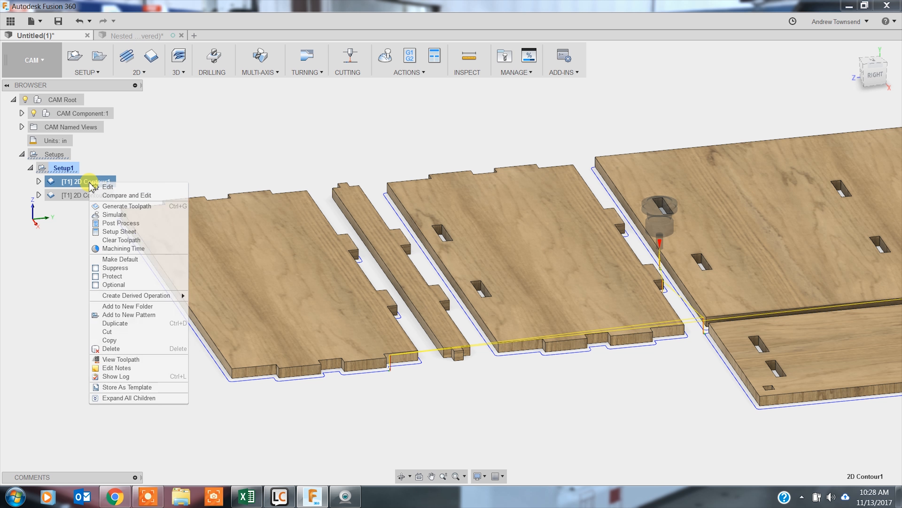
pyautogui.click(105, 188)
pyautogui.click(170, 94)
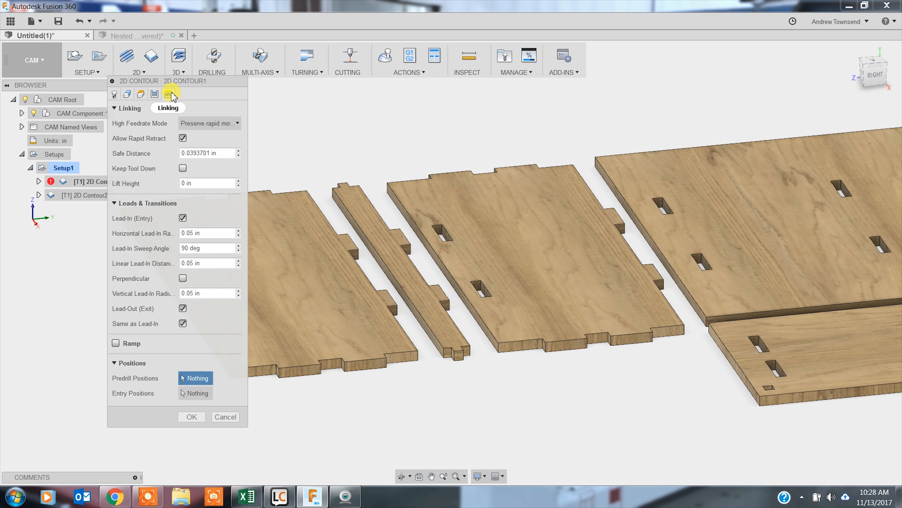
pyautogui.click(183, 218)
pyautogui.click(180, 233)
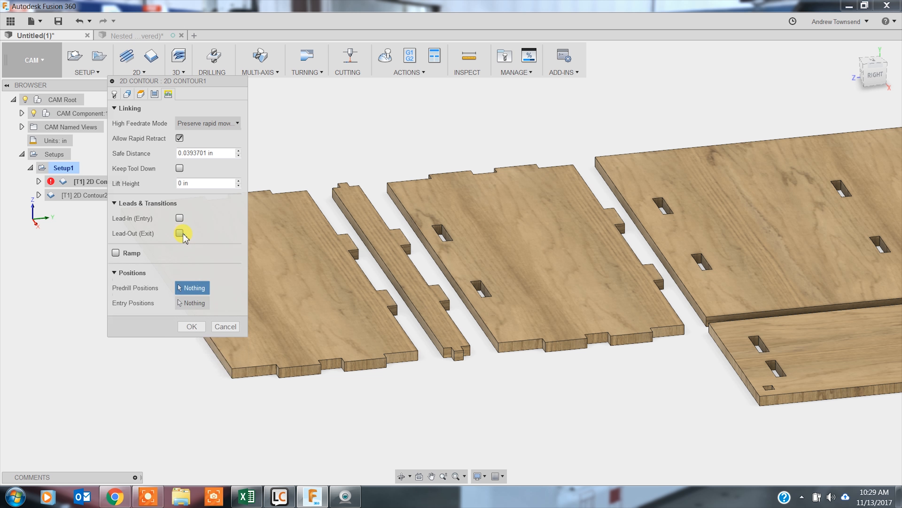
pyautogui.click(194, 328)
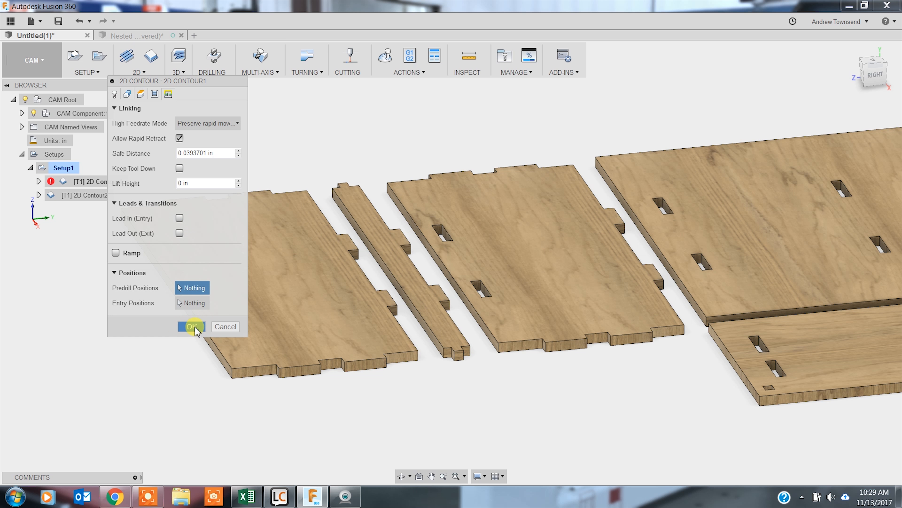
# Disable the lead-in and lead-out on the narrow strip's 2D contour and regenerate its toolpath
pyautogui.click(91, 195)
pyautogui.rightClick(91, 196)
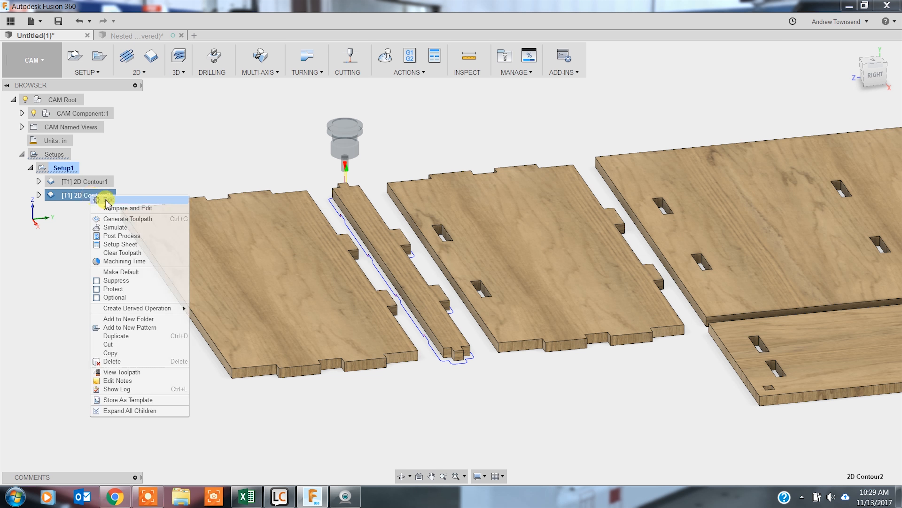
pyautogui.click(106, 200)
pyautogui.click(141, 94)
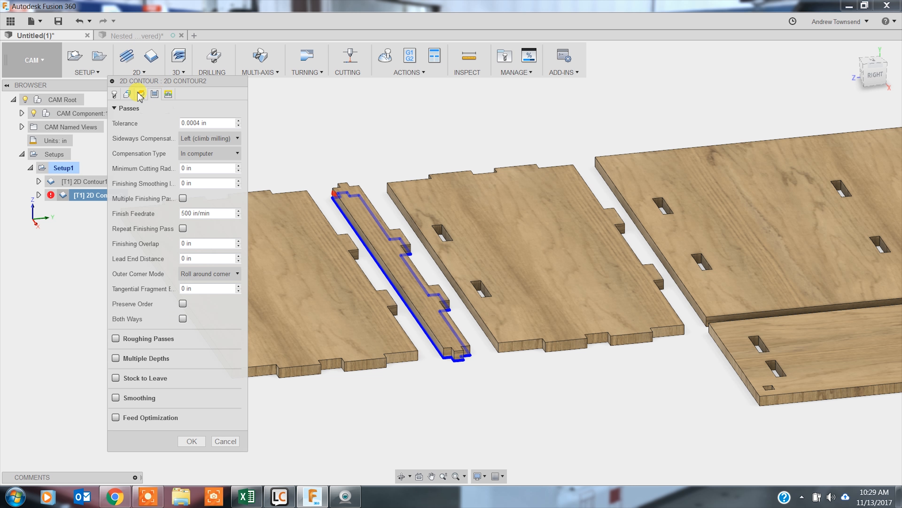
pyautogui.click(169, 93)
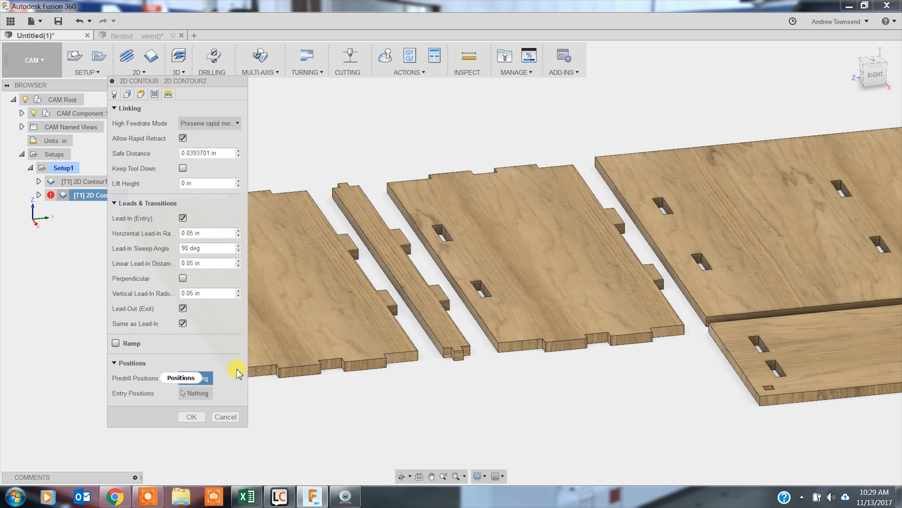
pyautogui.click(182, 217)
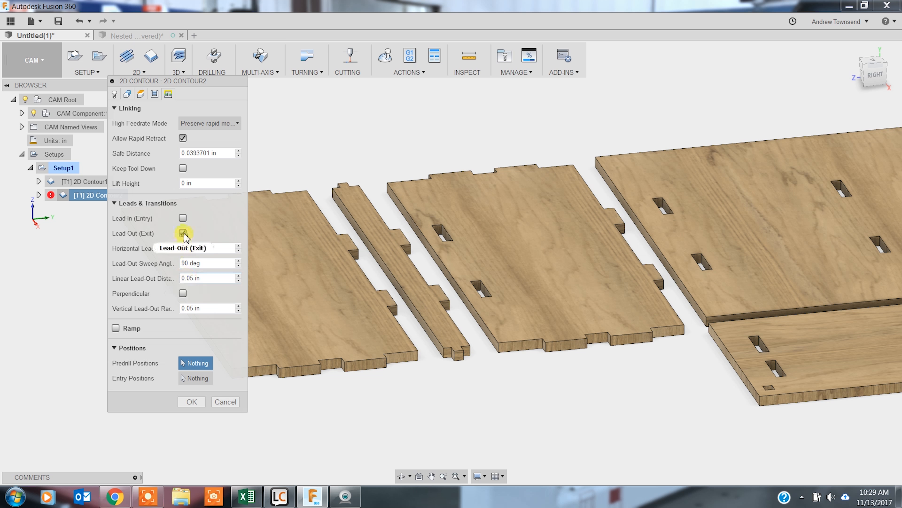
pyautogui.click(183, 233)
pyautogui.click(198, 328)
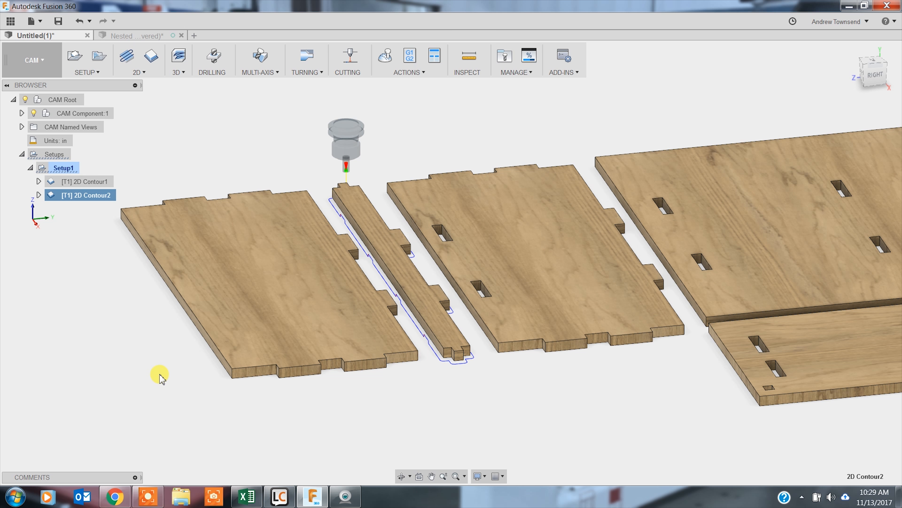
# Examine the two regenerated contour toolpaths in turn across the whole nested layout
pyautogui.moveTo(152, 382); pyautogui.dragTo(178, 398, button='middle')
pyautogui.scroll(-3, 178, 397)
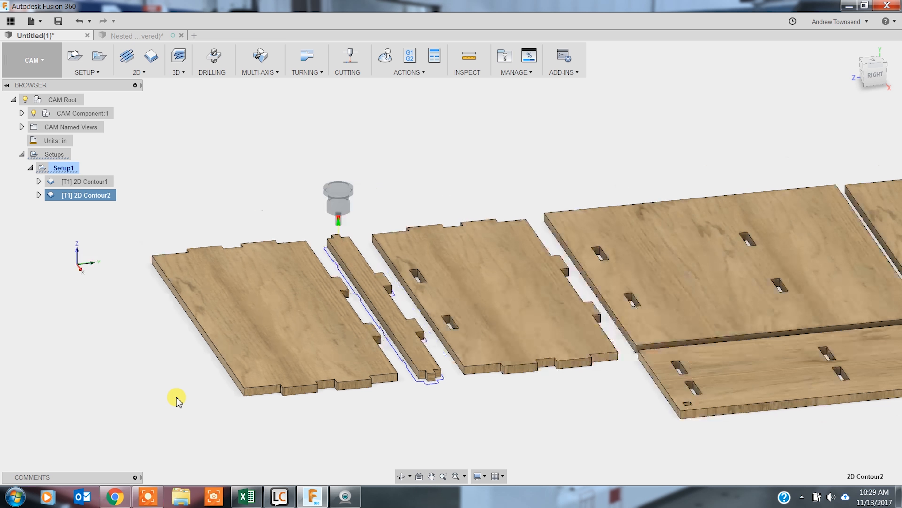
pyautogui.moveTo(158, 256); pyautogui.dragTo(128, 230, button='middle')
pyautogui.click(84, 181)
pyautogui.click(85, 195)
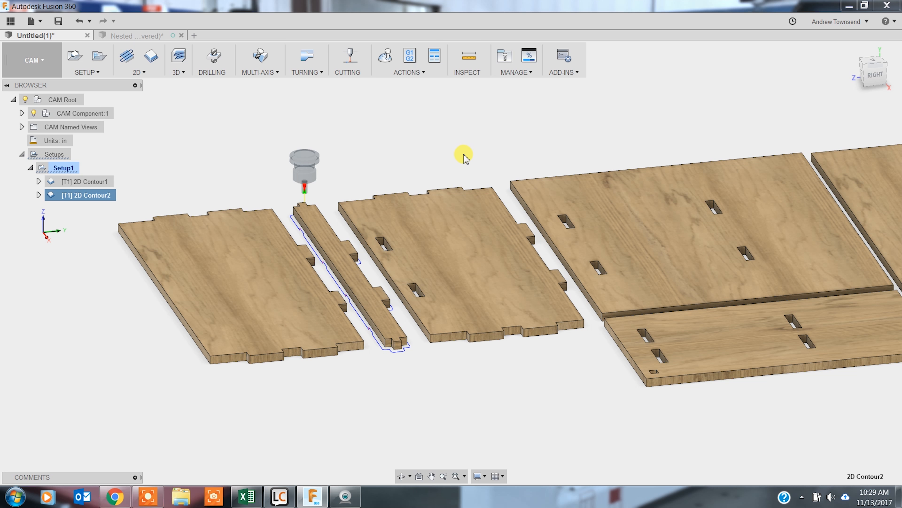
pyautogui.scroll(-2, 466, 156)
pyautogui.moveTo(508, 139); pyautogui.dragTo(355, 238, button='middle')
pyautogui.scroll(-2, 355, 237)
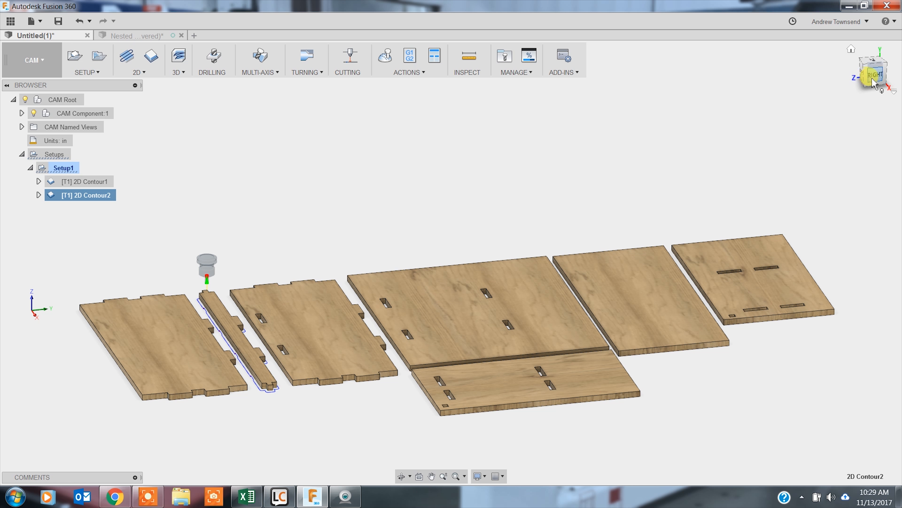
# Start a 2D Pocket operation and select the four slots and the small square hole in the end panel
pyautogui.keyDown('shift'); pyautogui.moveTo(451, 262); pyautogui.dragTo(455, 284, button='middle'); pyautogui.keyUp('shift')
pyautogui.scroll(5, 632, 205)
pyautogui.click(272, 181)
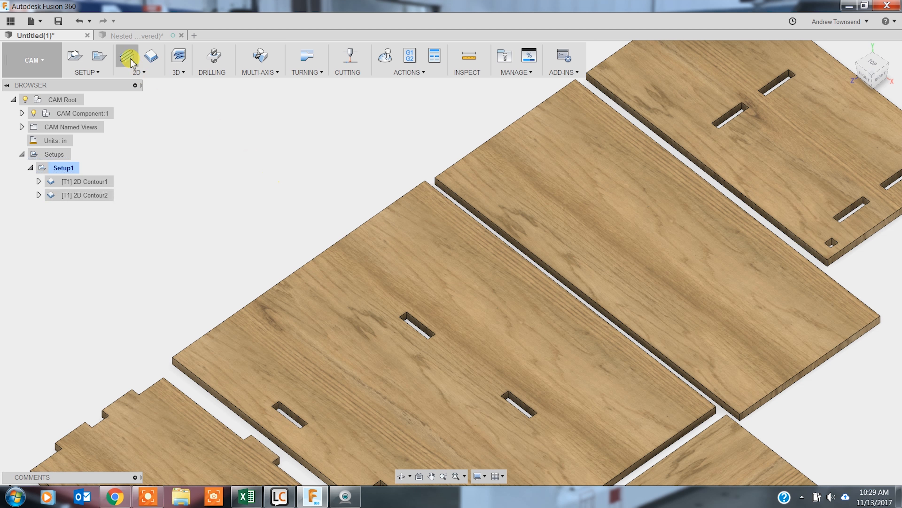
pyautogui.click(138, 73)
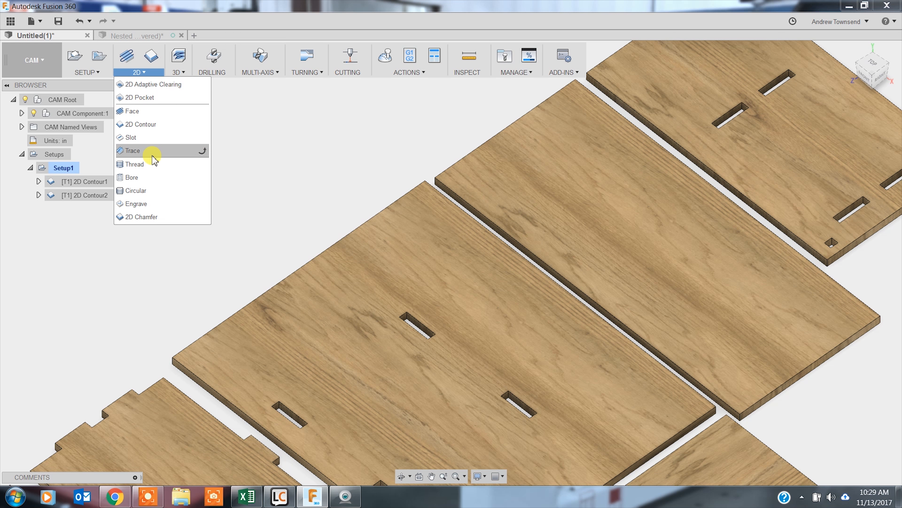
pyautogui.click(139, 97)
pyautogui.moveTo(437, 127); pyautogui.dragTo(153, 231, button='middle')
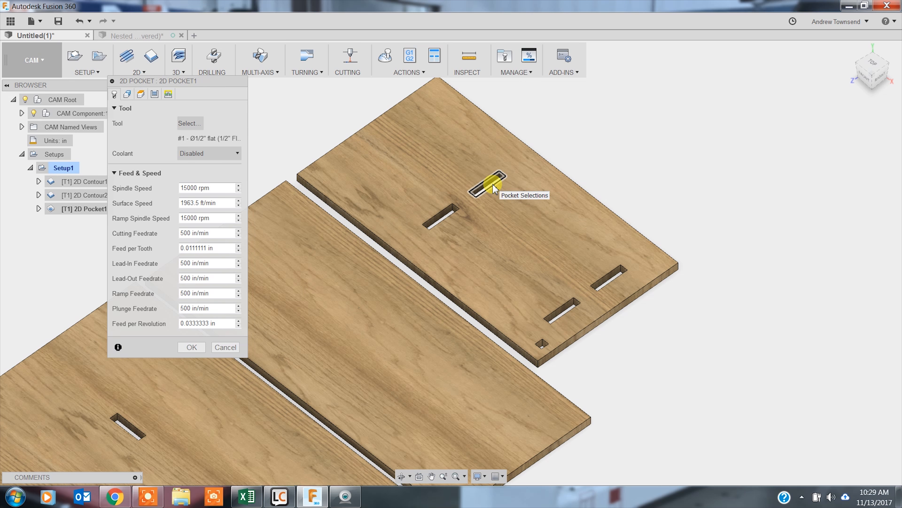
pyautogui.scroll(5, 496, 190)
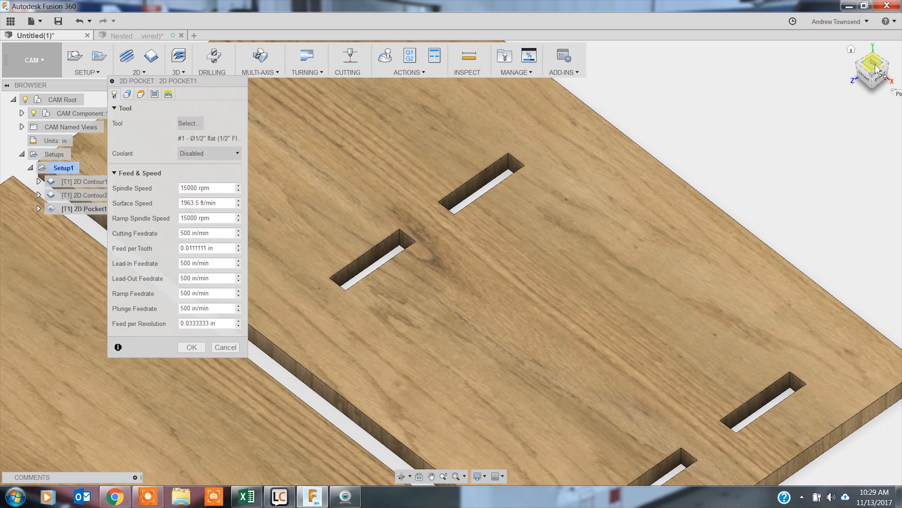
pyautogui.click(874, 67)
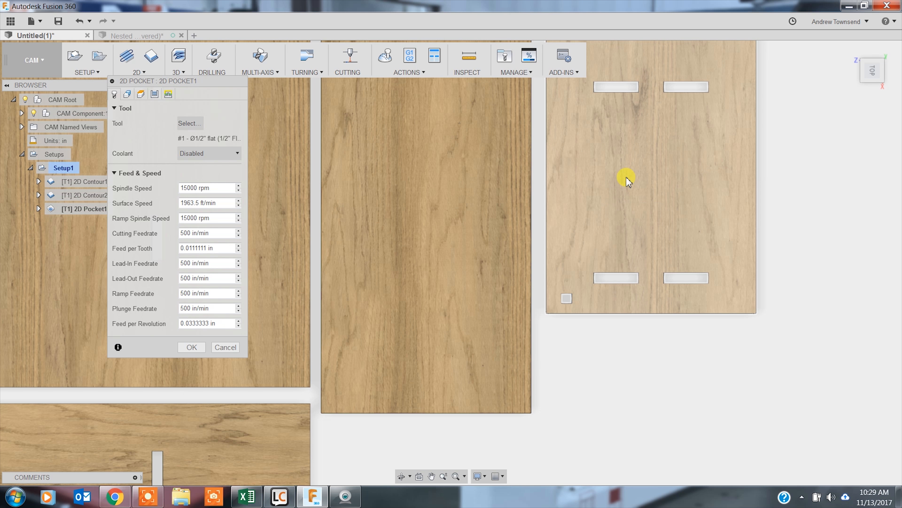
pyautogui.click(622, 87)
pyautogui.click(677, 87)
pyautogui.click(692, 283)
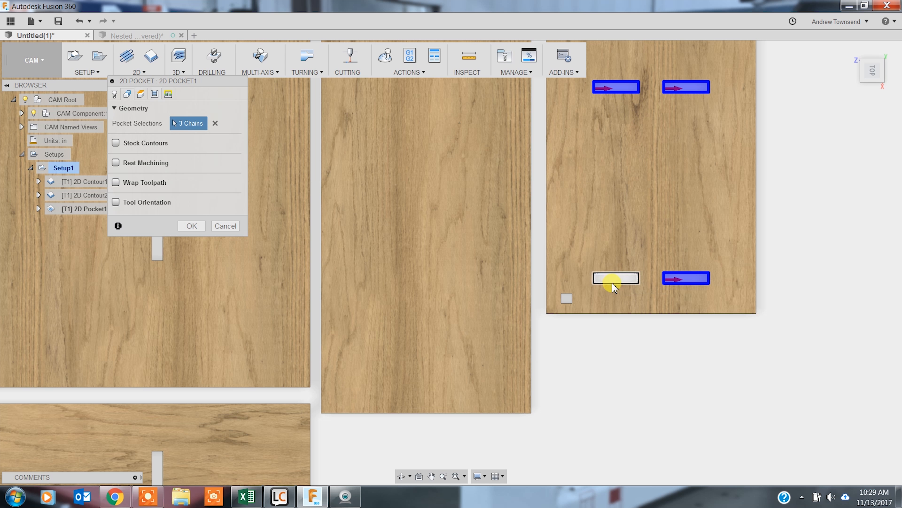
pyautogui.click(612, 283)
pyautogui.click(566, 298)
# Add the four slots in the largest panel to the pocket selections
pyautogui.scroll(5, 401, 329)
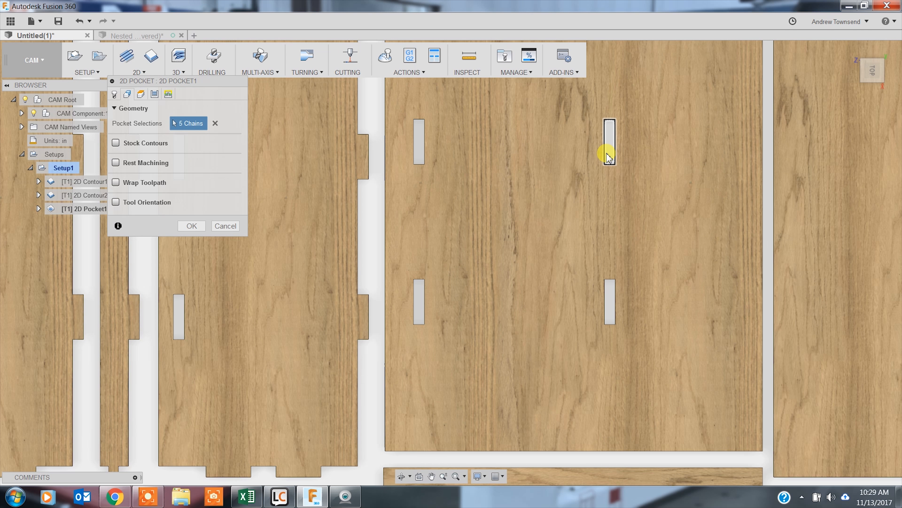
pyautogui.click(610, 157)
pyautogui.click(608, 300)
pyautogui.click(422, 146)
pyautogui.click(423, 298)
# Add the four slots and the small square hole of the panel beside the largest one to the pocket selections
pyautogui.moveTo(424, 298); pyautogui.dragTo(447, 118, button='middle')
pyautogui.scroll(-1, 420, 313)
pyautogui.click(418, 310)
pyautogui.click(419, 362)
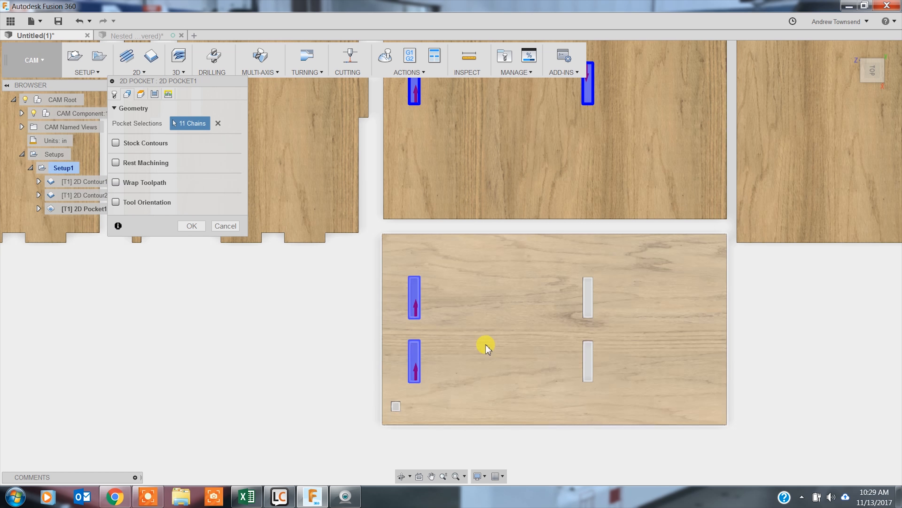
pyautogui.click(590, 307)
pyautogui.click(594, 353)
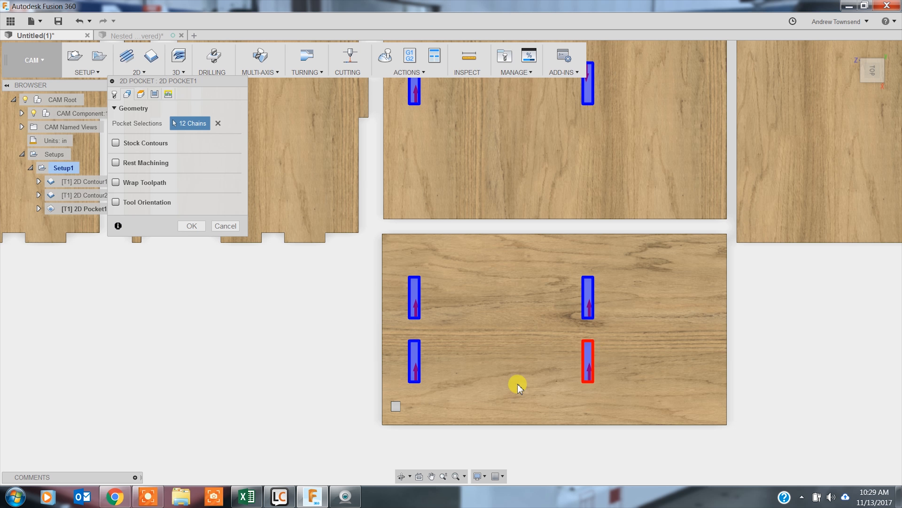
pyautogui.click(395, 406)
# Add the two slots in the notched panel next to the narrow strip to the pocket selections
pyautogui.moveTo(306, 366); pyautogui.dragTo(306, 339, button='middle')
pyautogui.moveTo(630, 449); pyautogui.dragTo(639, 488, button='middle')
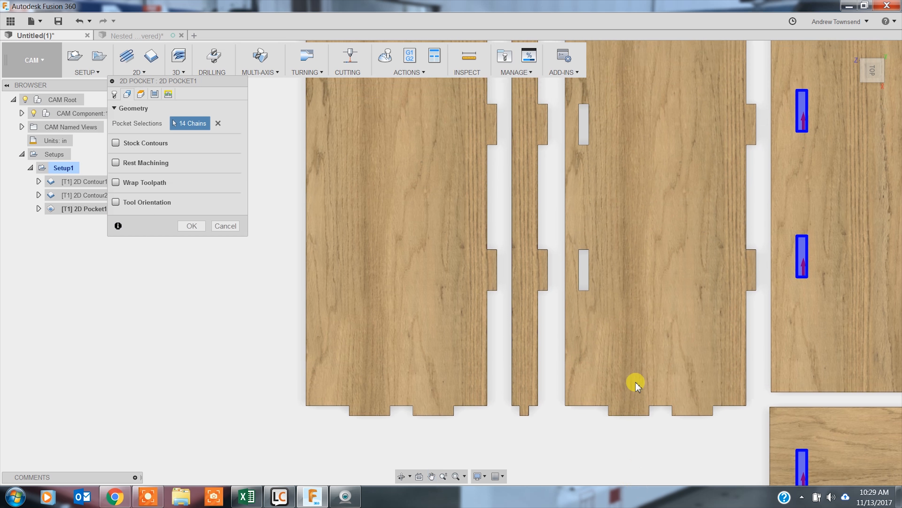
pyautogui.click(584, 268)
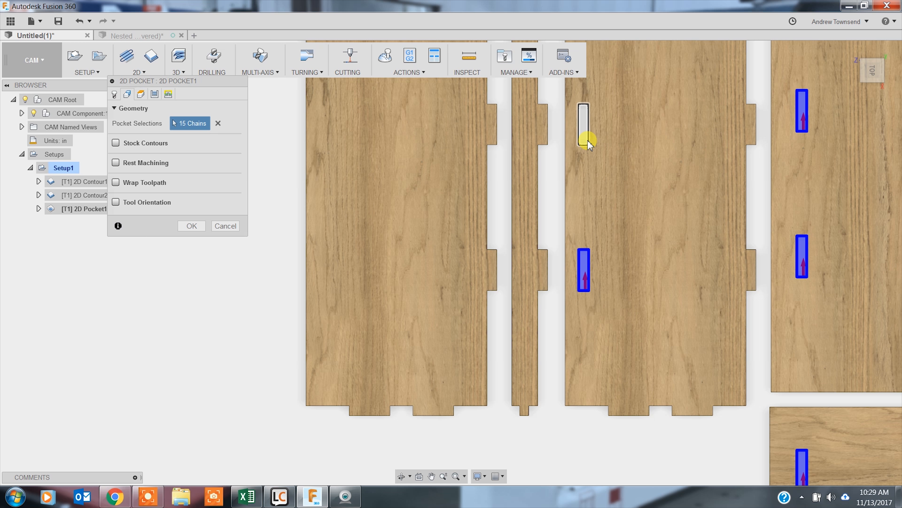
pyautogui.click(586, 144)
pyautogui.scroll(-5, 600, 234)
pyautogui.moveTo(702, 398); pyautogui.dragTo(498, 390, button='middle')
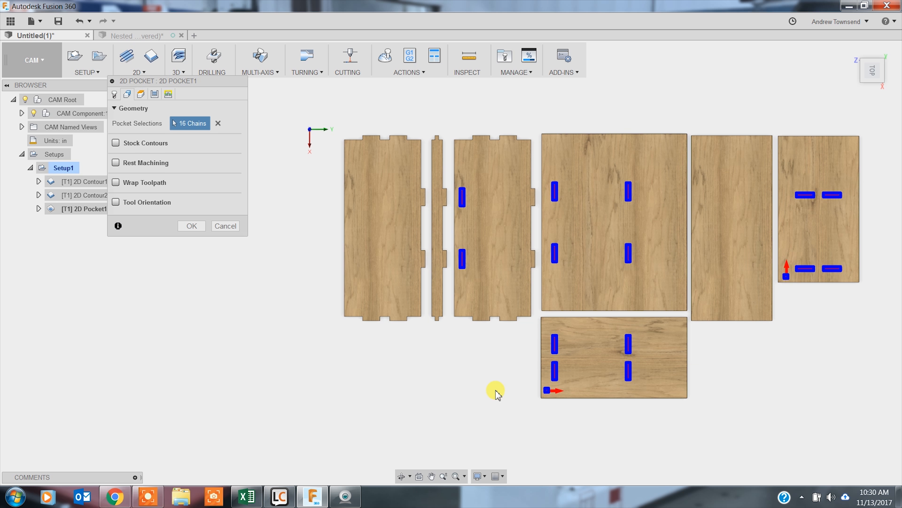
# Set the pocket's bottom height to Stock bottom and disable Stock to Leave
pyautogui.click(114, 94)
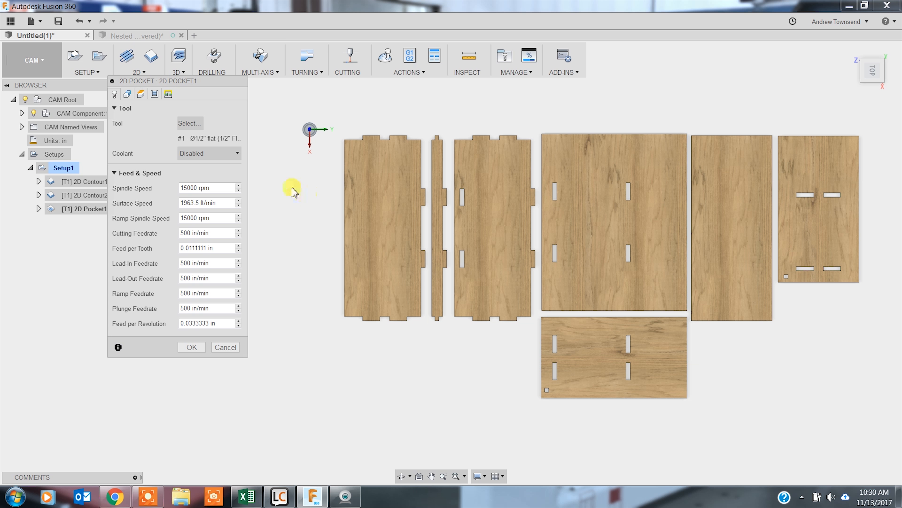
pyautogui.click(129, 94)
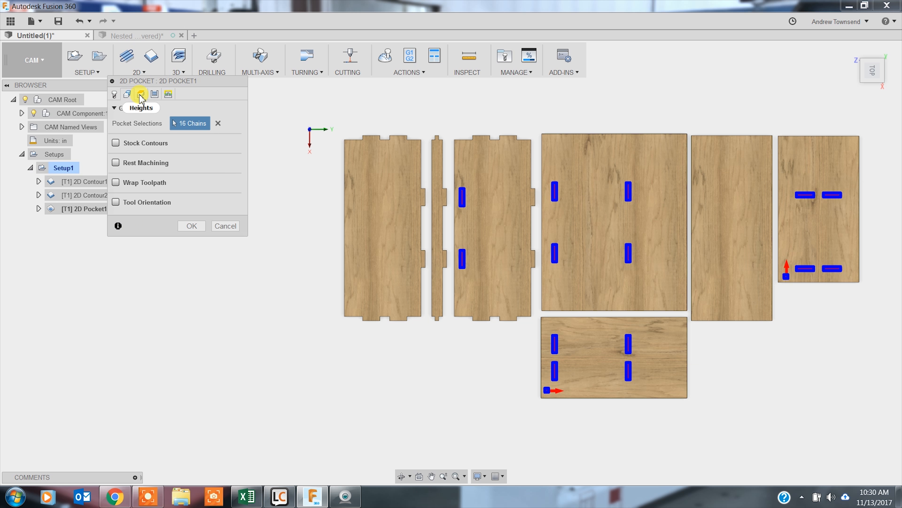
pyautogui.click(141, 97)
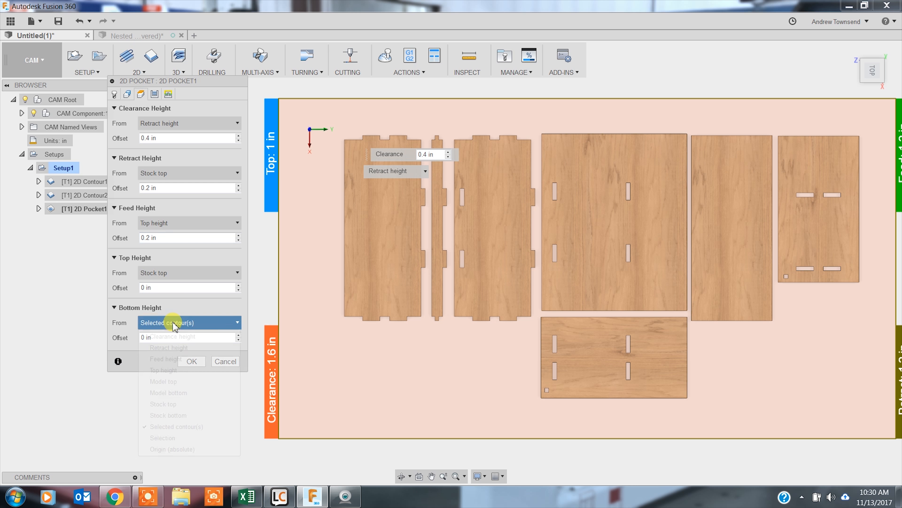
pyautogui.click(171, 322)
pyautogui.click(177, 415)
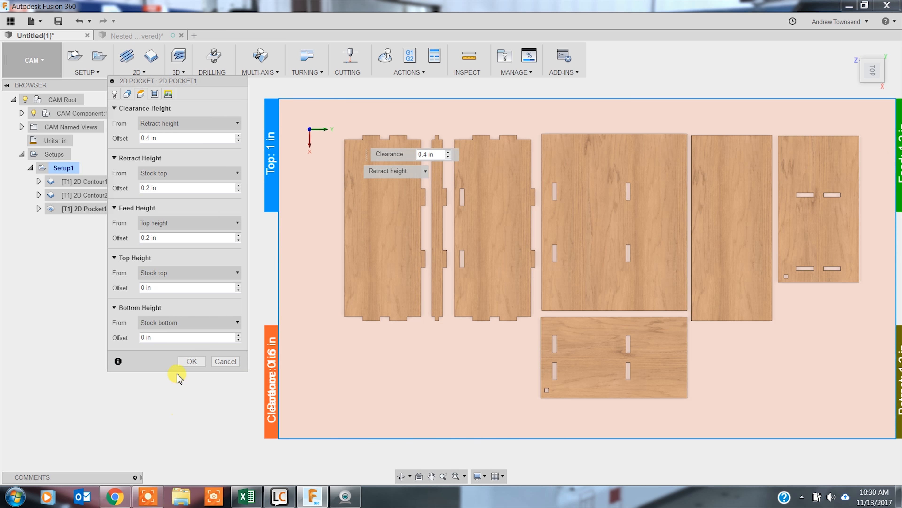
pyautogui.click(154, 94)
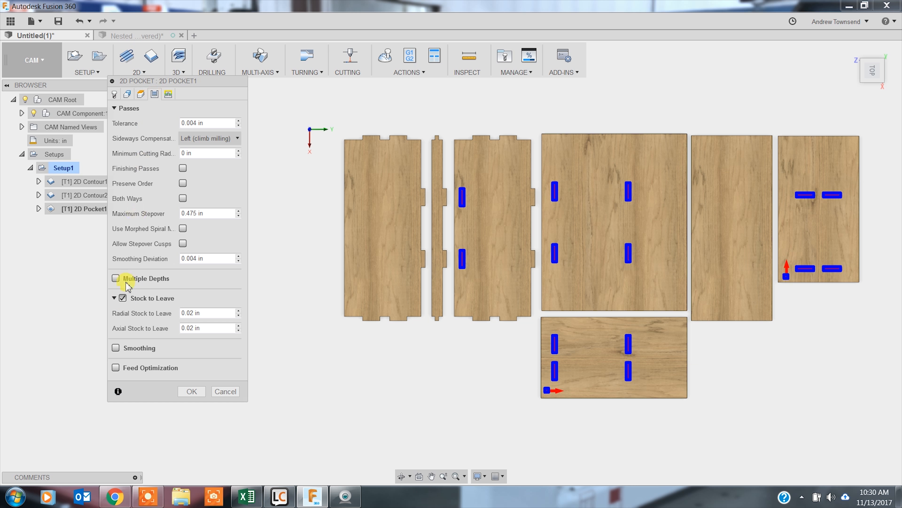
pyautogui.click(123, 299)
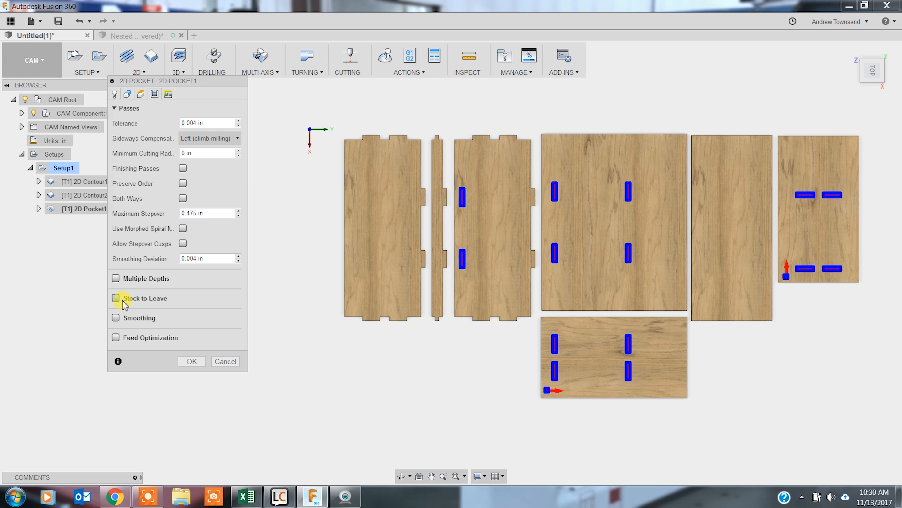
# Disable the pocket's lead-in and lead-out, set the ramp type to Plunge, and generate the toolpath
pyautogui.click(170, 94)
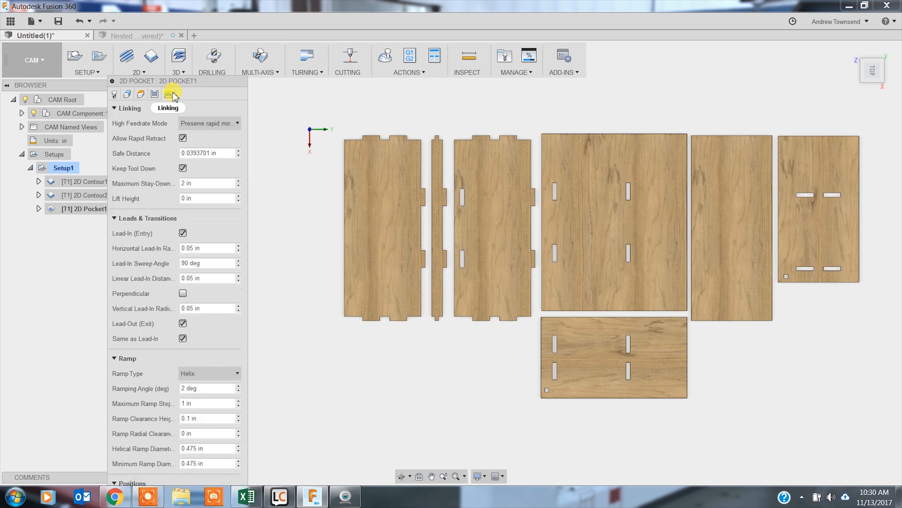
pyautogui.click(183, 233)
pyautogui.click(183, 248)
pyautogui.click(186, 283)
pyautogui.click(187, 283)
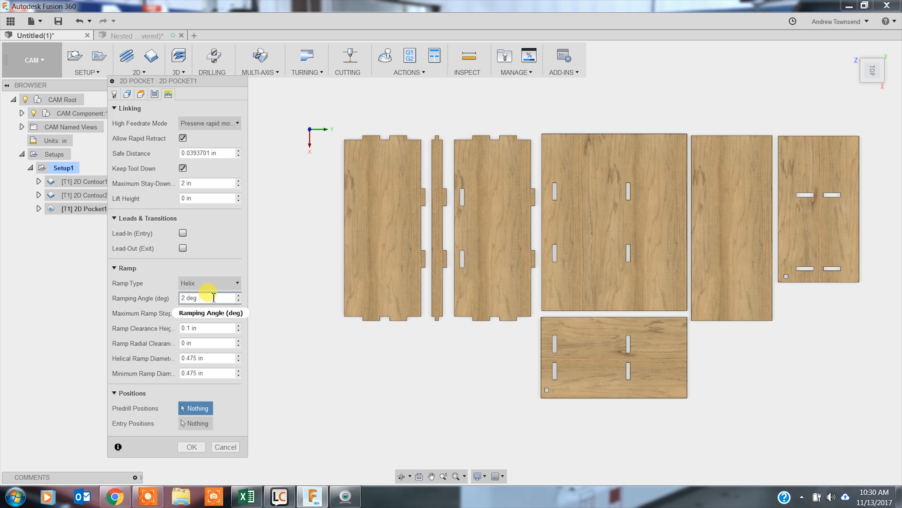
pyautogui.click(220, 283)
pyautogui.click(204, 319)
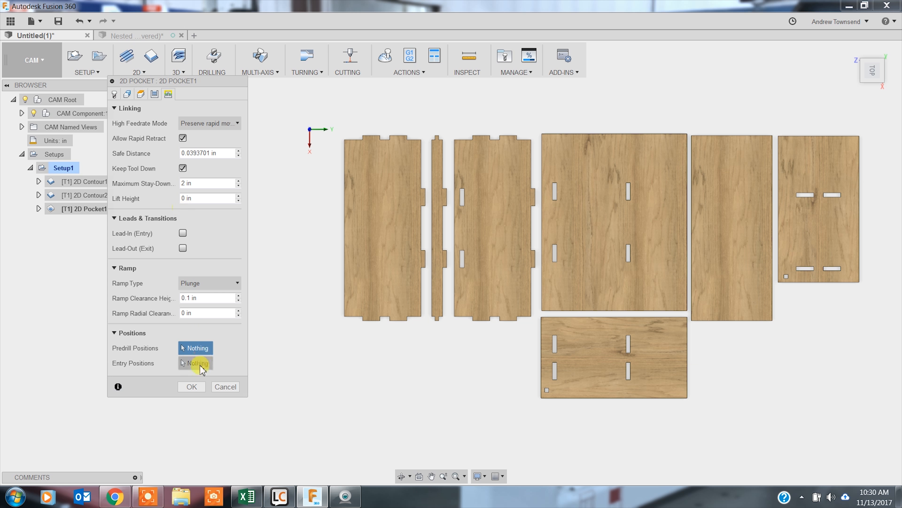
pyautogui.click(191, 386)
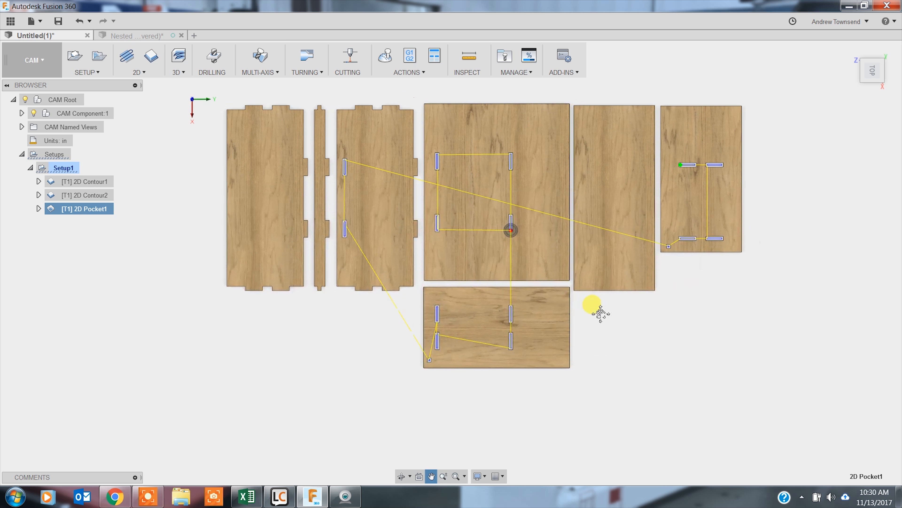
# Open a simulation of the pocket toolpath with the stock shown and only the tool's flute displayed
pyautogui.scroll(5, 686, 319)
pyautogui.moveTo(701, 272); pyautogui.dragTo(658, 456, button='middle')
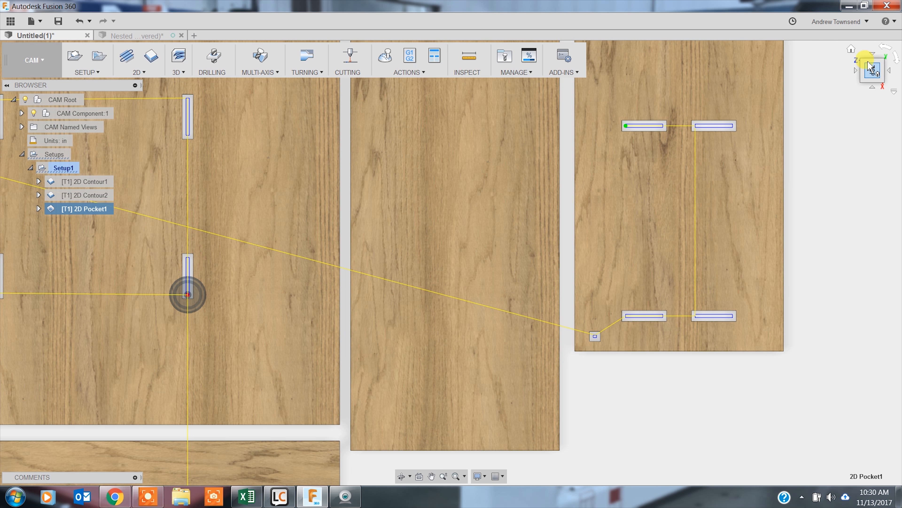
pyautogui.click(853, 50)
pyautogui.scroll(5, 483, 241)
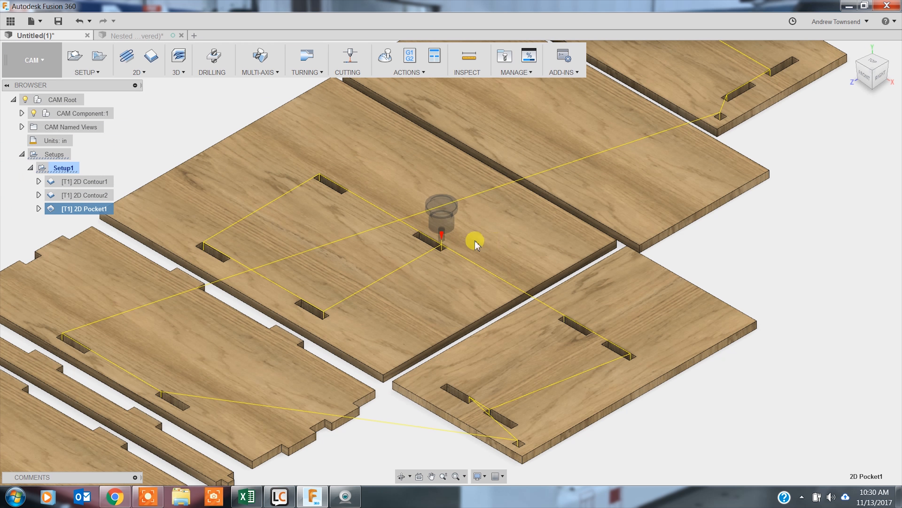
pyautogui.scroll(-3, 358, 192)
pyautogui.scroll(3, 359, 208)
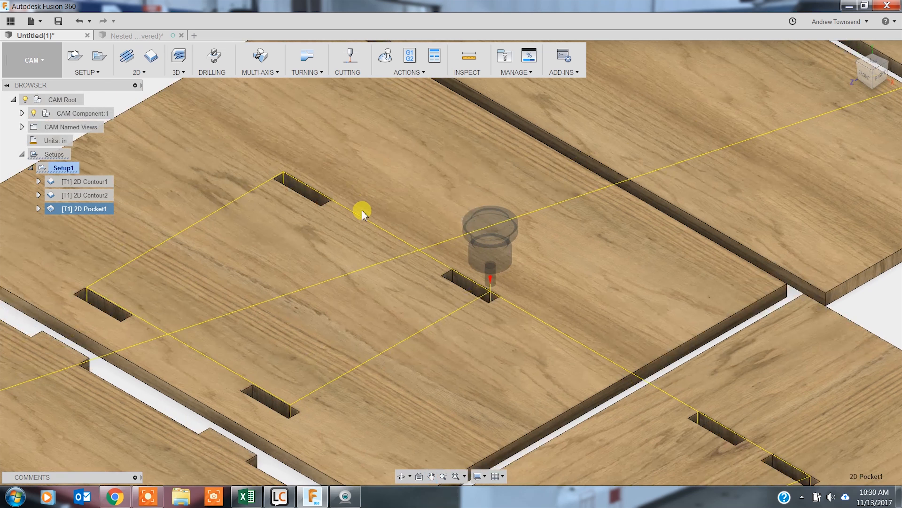
pyautogui.click(389, 61)
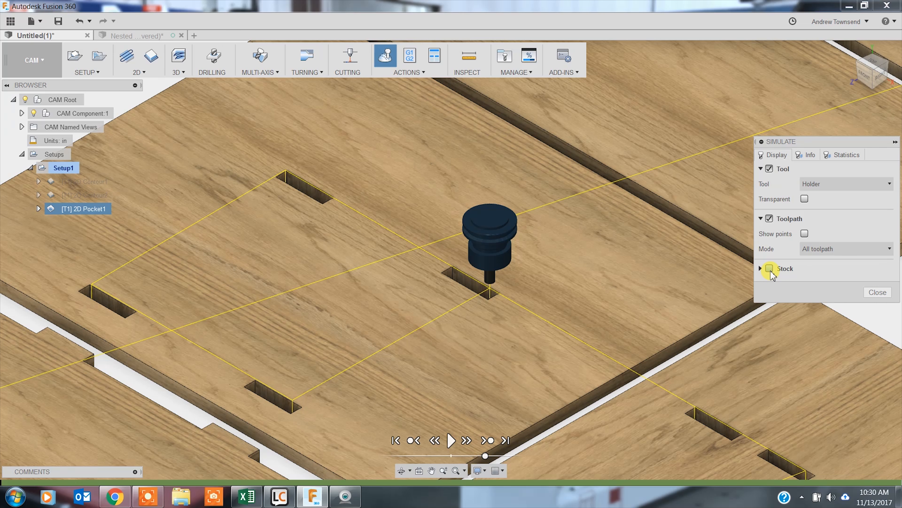
pyautogui.click(769, 268)
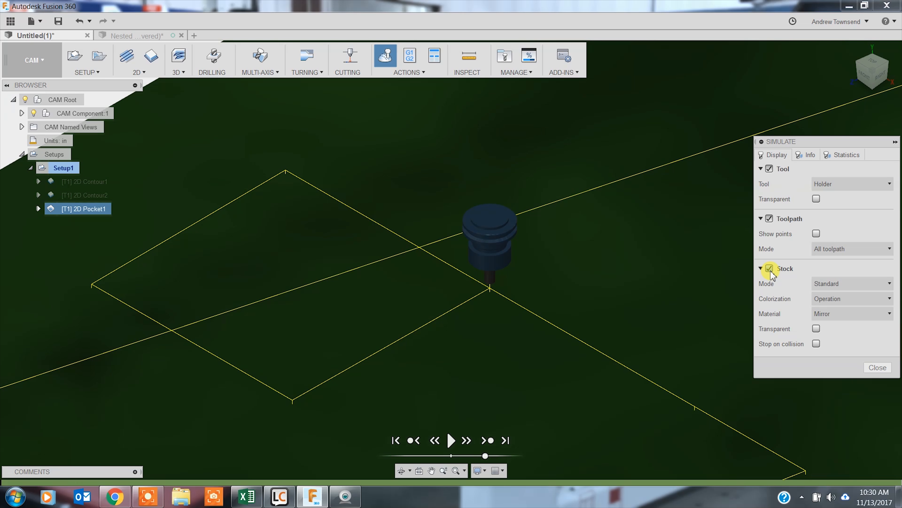
pyautogui.click(844, 185)
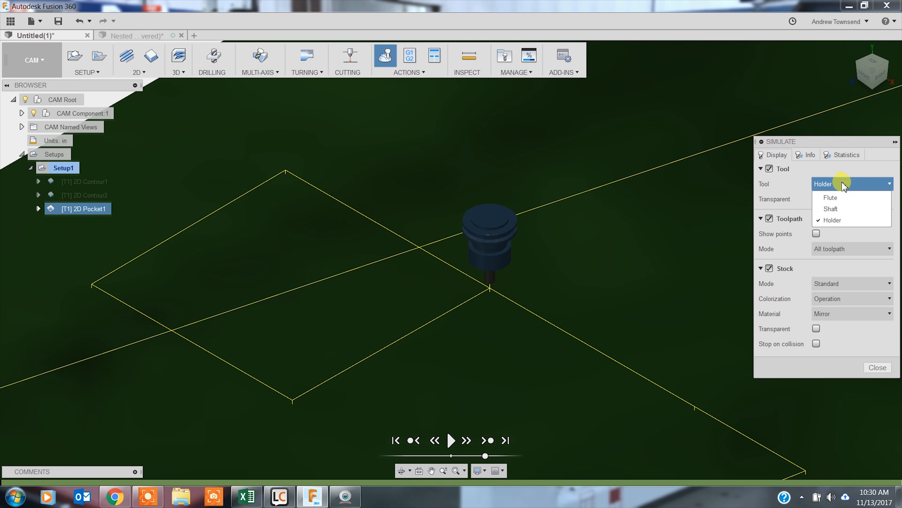
pyautogui.click(841, 198)
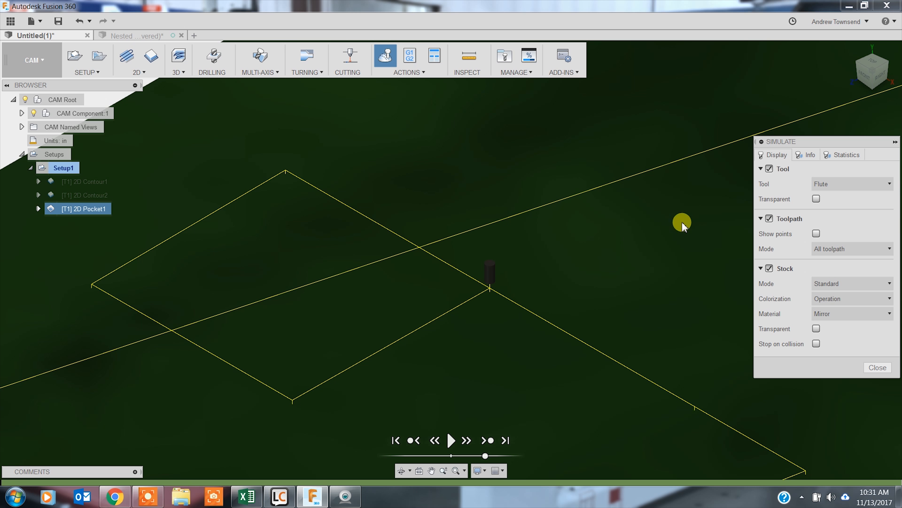
# Play the pocket simulation, inspect the corners of the cut slots, and close the simulation
pyautogui.click(451, 440)
pyautogui.scroll(3, 511, 273)
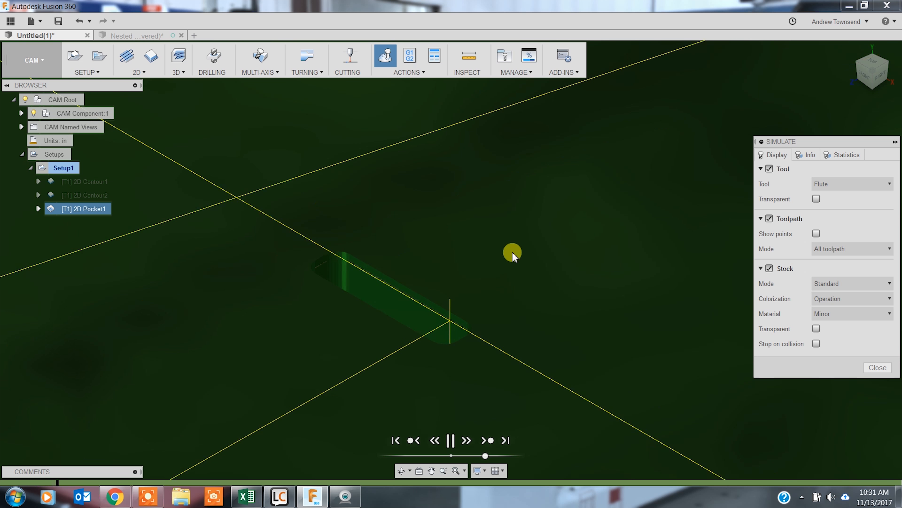
pyautogui.scroll(5, 649, 186)
pyautogui.scroll(-8, 571, 265)
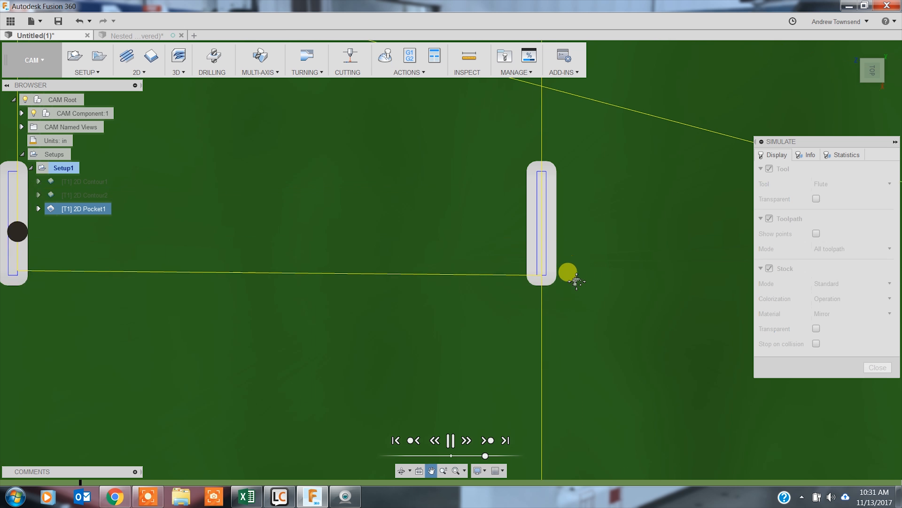
pyautogui.moveTo(401, 244); pyautogui.dragTo(431, 407, button='middle')
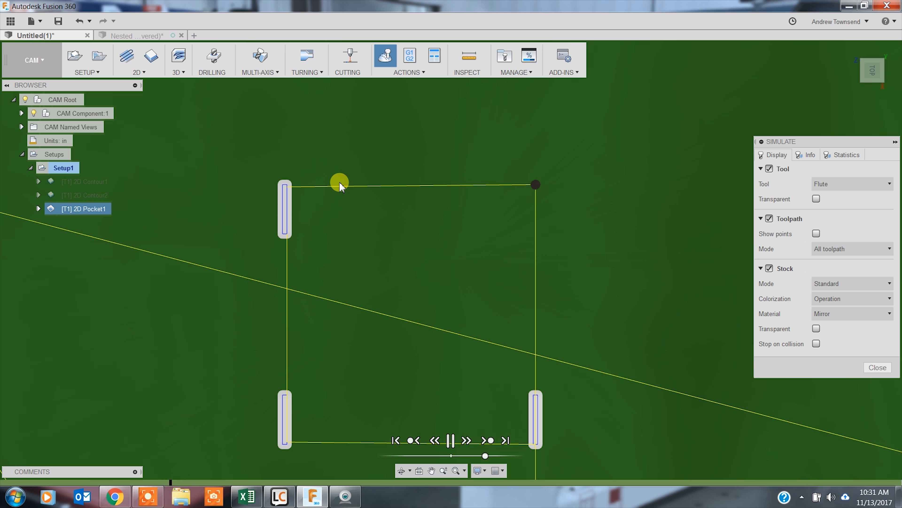
pyautogui.click(876, 369)
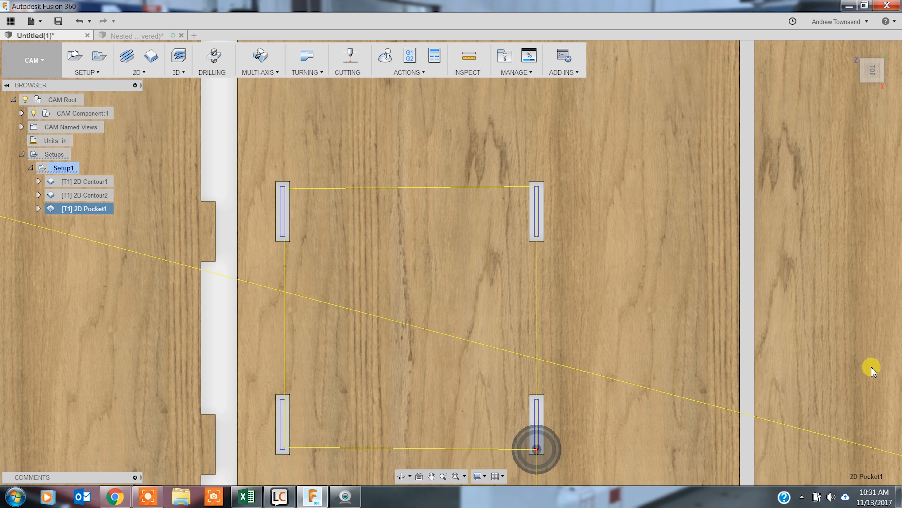
# Display the pocket toolpath over the whole nested layout in the home view
pyautogui.click(852, 52)
pyautogui.click(276, 177)
pyautogui.scroll(2, 276, 177)
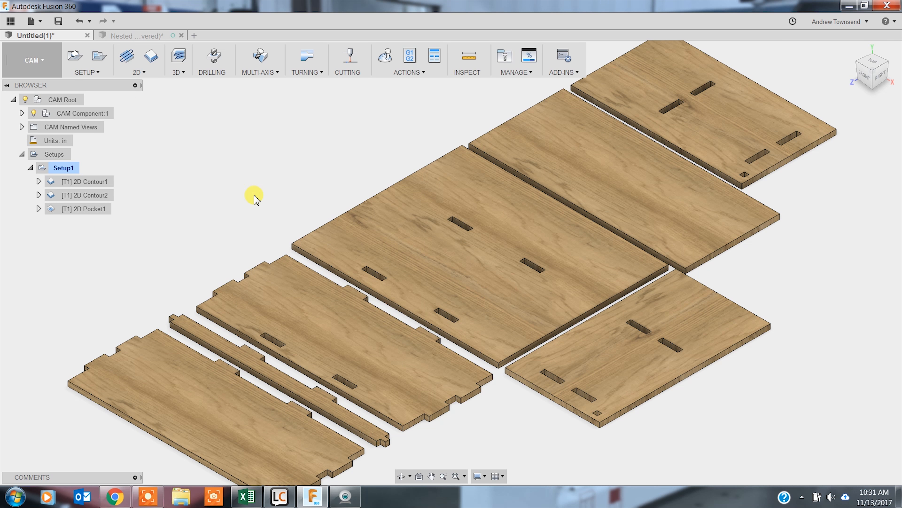
pyautogui.click(107, 209)
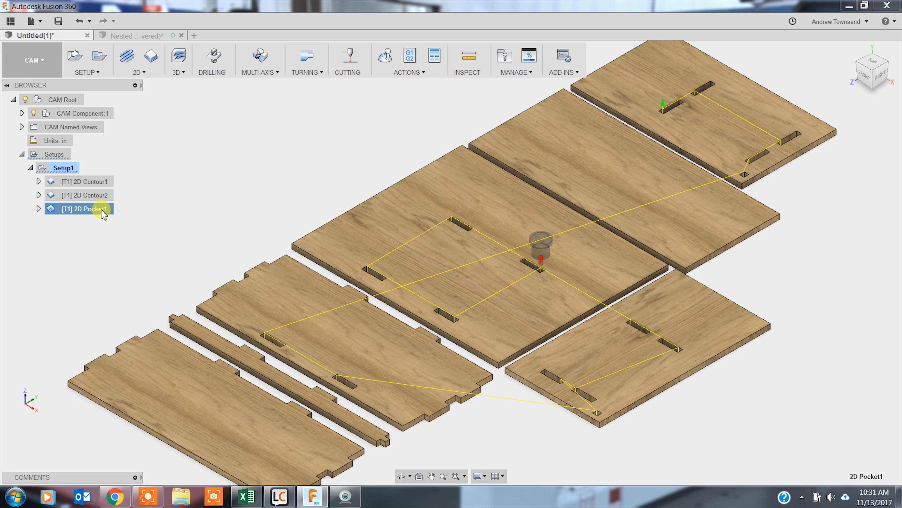
# Duplicate the 2D Pocket1 operation and open the copy for editing
pyautogui.click(272, 196)
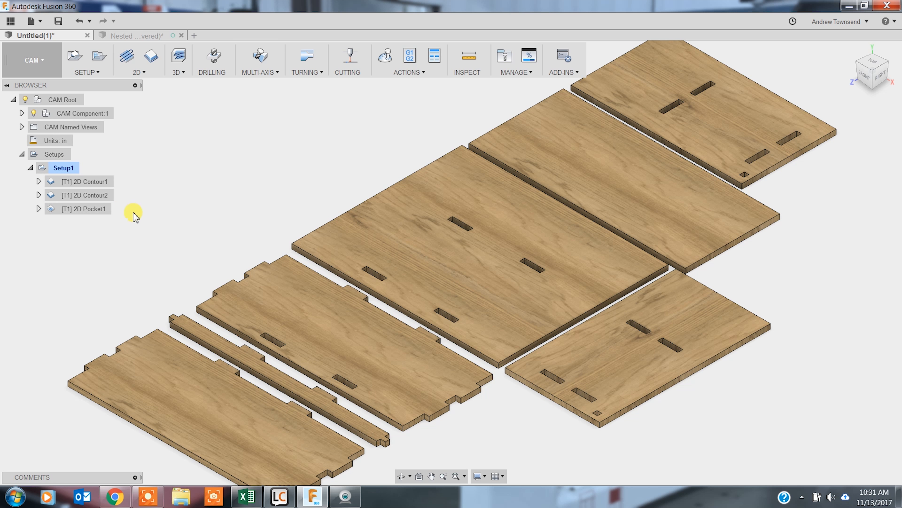
pyautogui.click(82, 212)
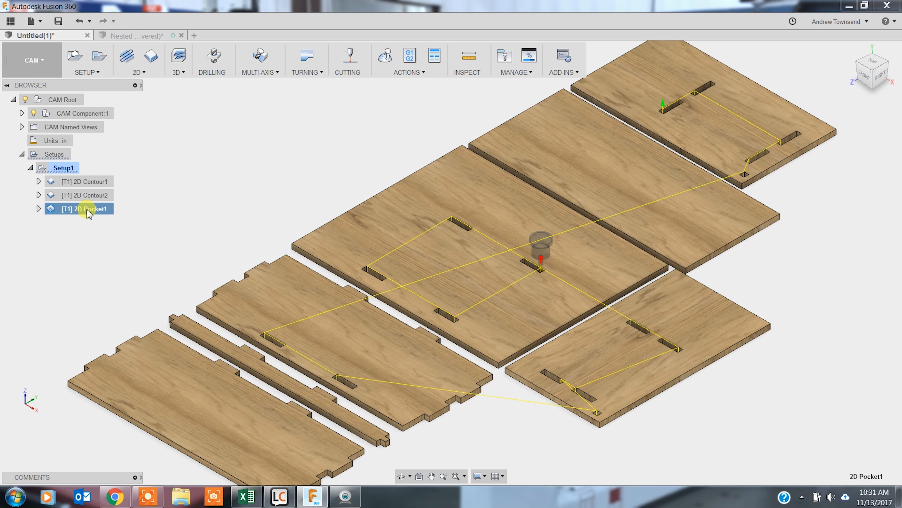
pyautogui.rightClick(88, 211)
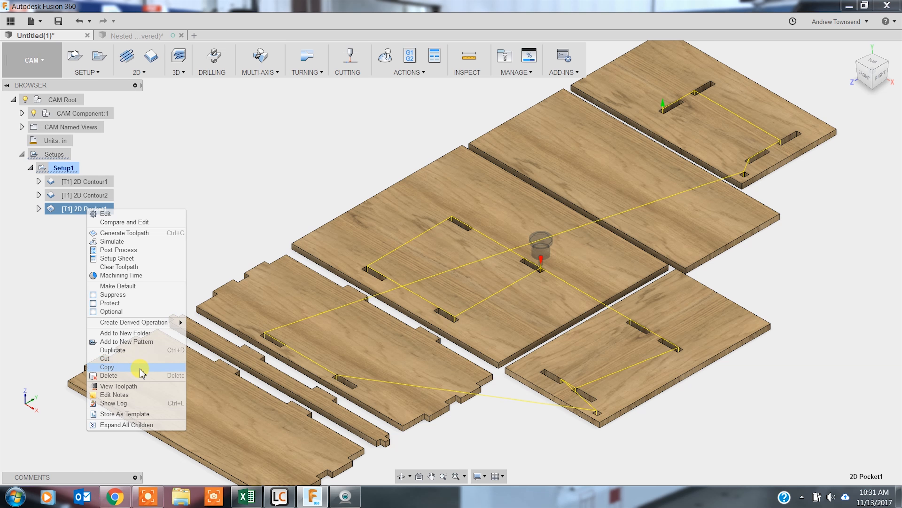
pyautogui.click(135, 350)
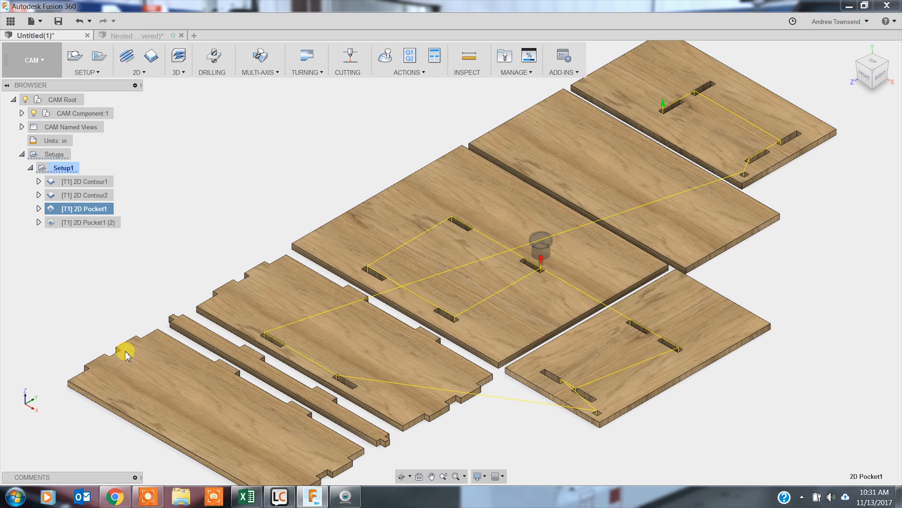
pyautogui.click(103, 224)
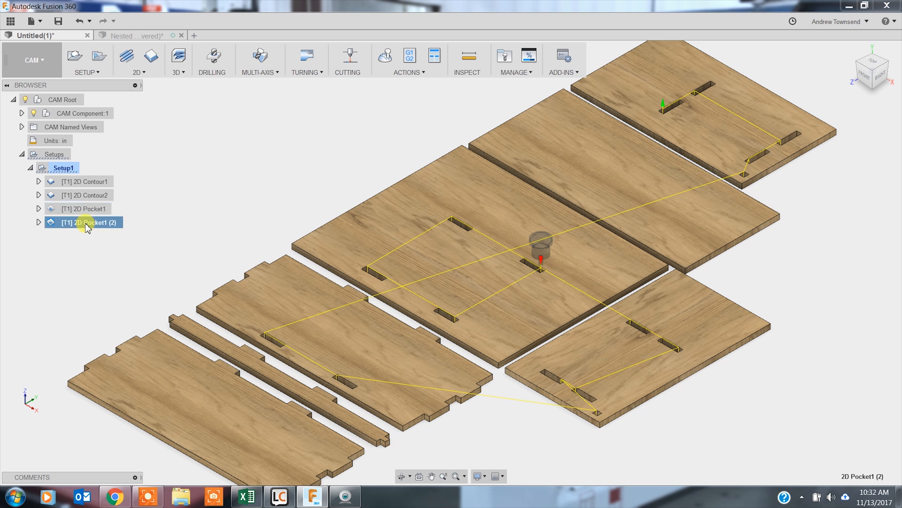
pyautogui.rightClick(102, 223)
pyautogui.click(102, 228)
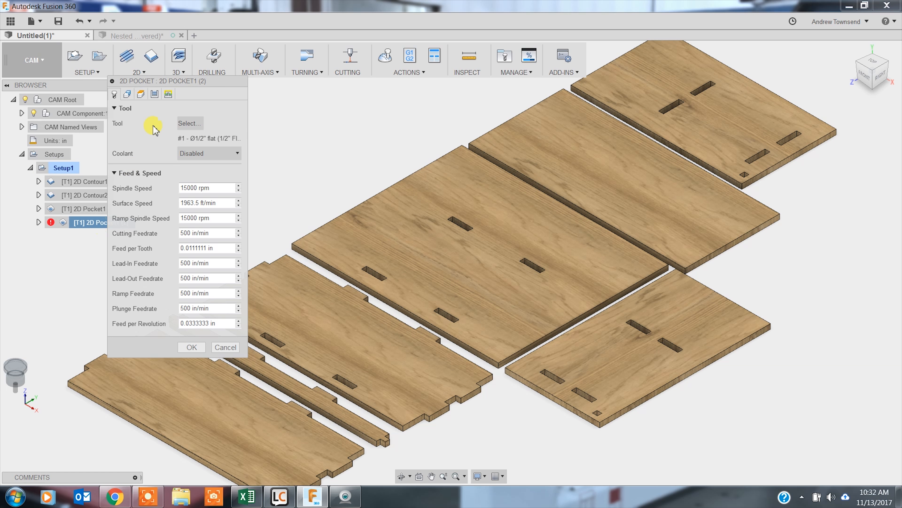
# Change the copied pocket's tool to the 1/8" flat endmill from the Inch - Aluminum sample library
pyautogui.click(141, 94)
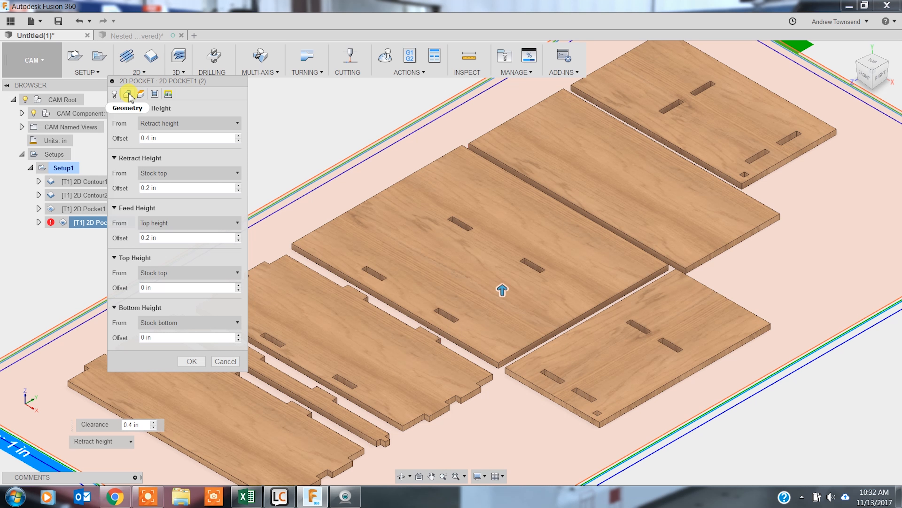
pyautogui.click(155, 95)
pyautogui.click(169, 94)
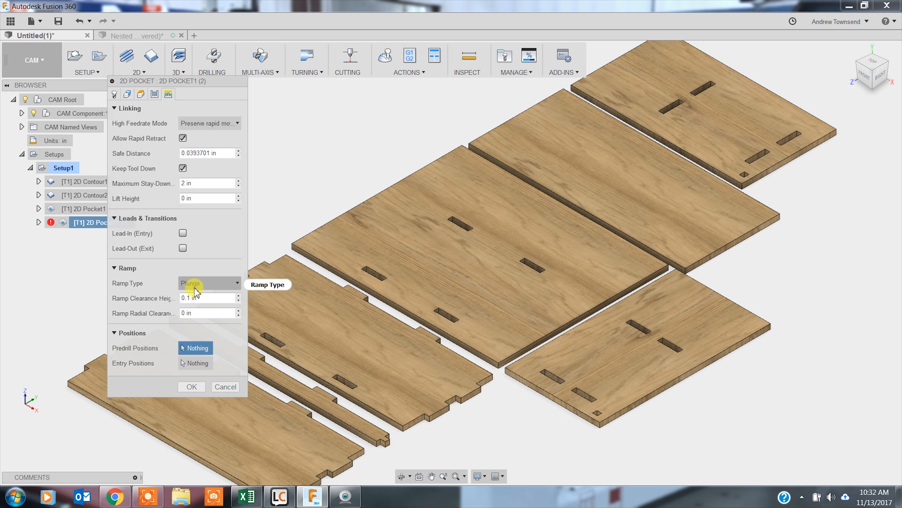
pyautogui.click(116, 94)
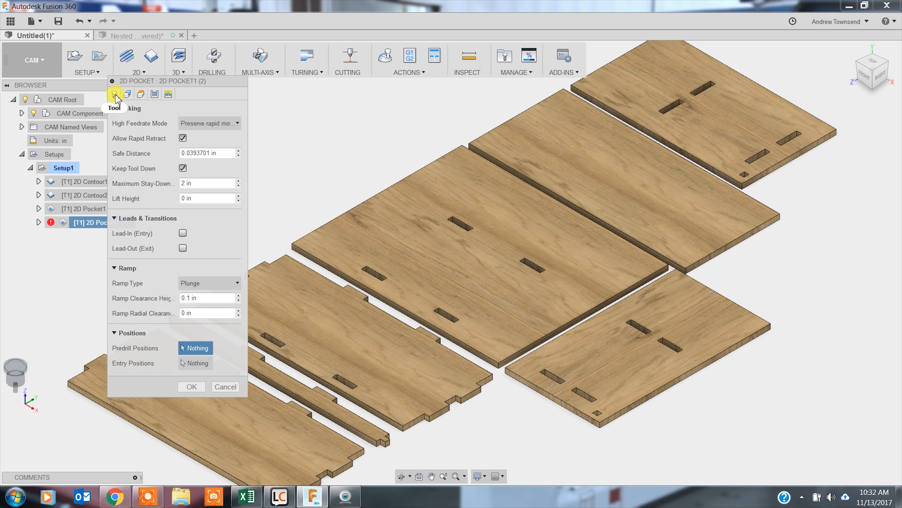
pyautogui.click(191, 123)
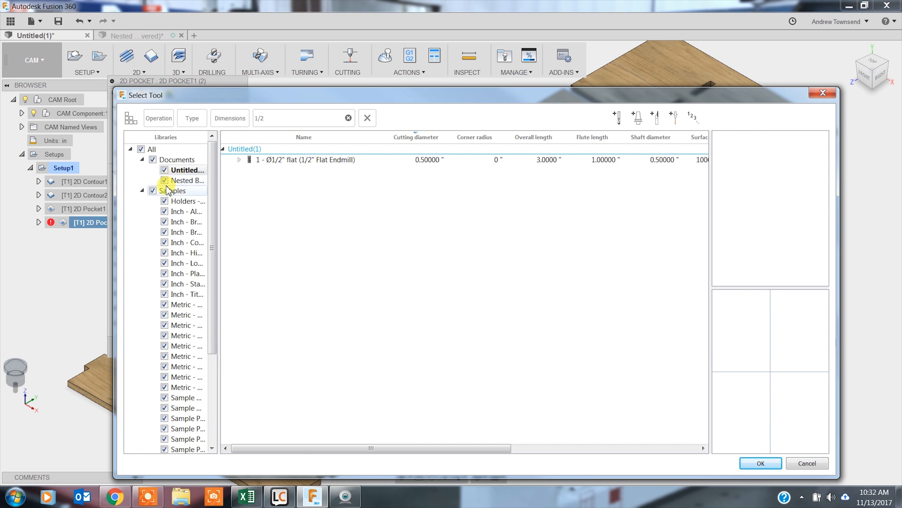
pyautogui.click(167, 190)
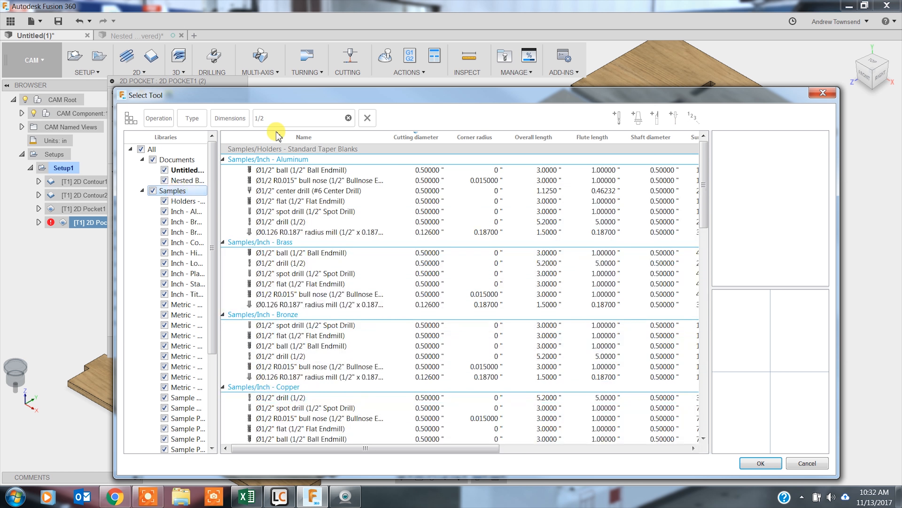
pyautogui.click(296, 118)
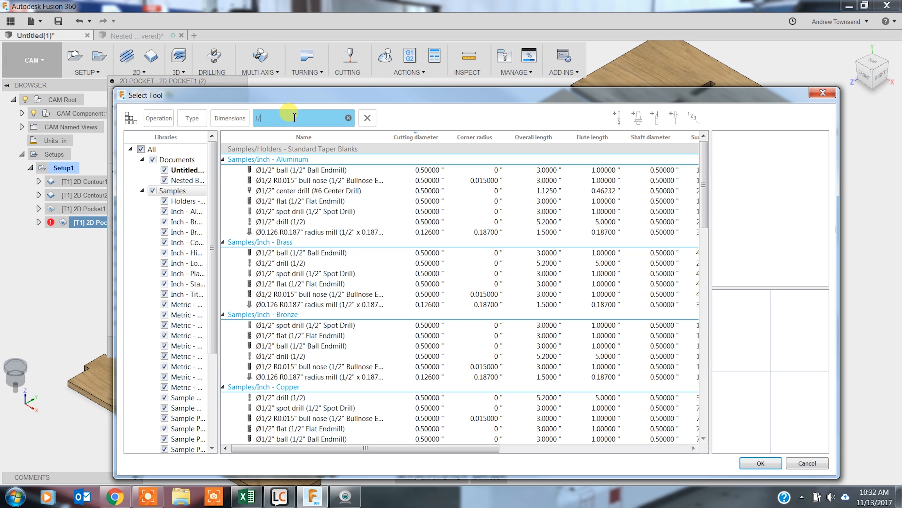
pyautogui.write('8')
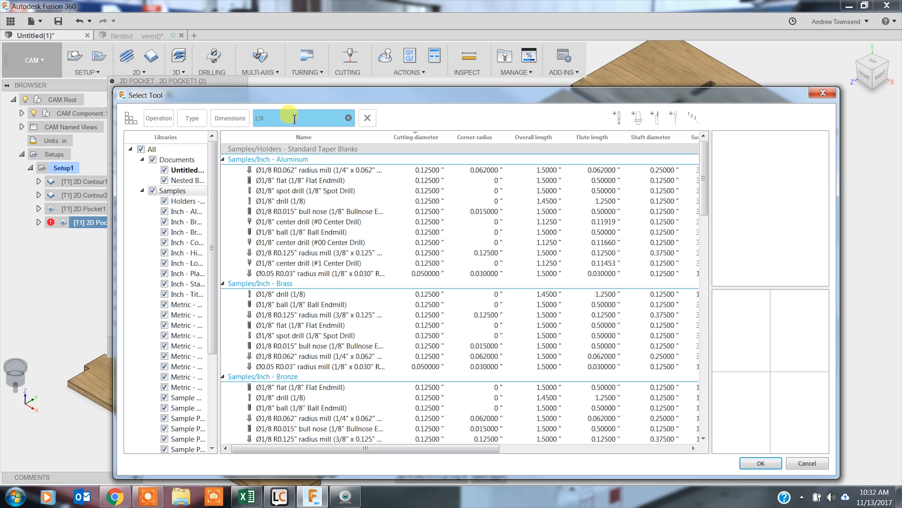
pyautogui.click(326, 181)
pyautogui.click(754, 469)
# Set the copied pocket's spindle speed to 15000 rpm
pyautogui.click(219, 188)
pyautogui.moveTo(219, 189); pyautogui.dragTo(154, 194)
pyautogui.write('1500')
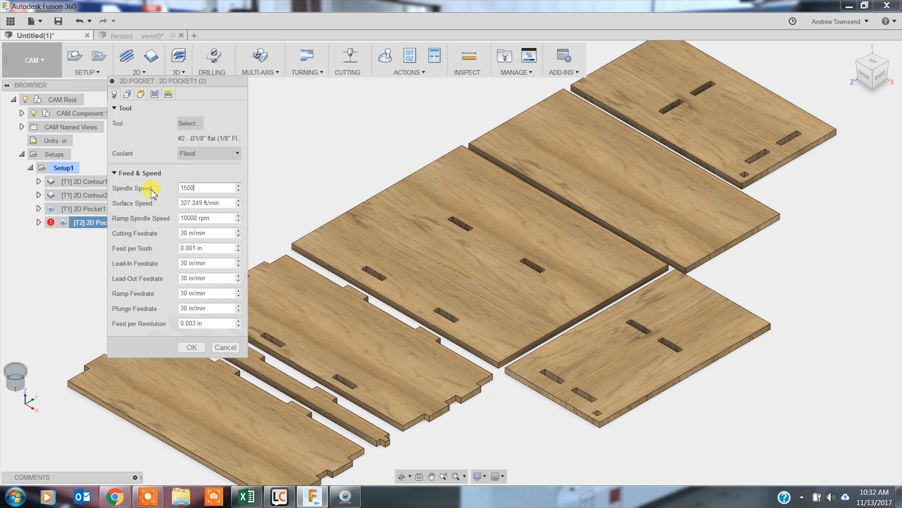
pyautogui.write('0')
pyautogui.press('Tab')
pyautogui.press('Tab')
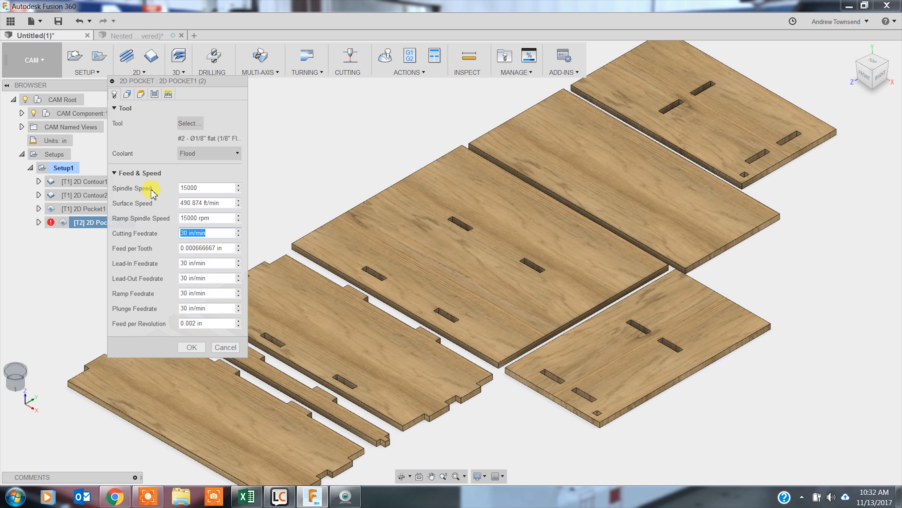
# Set the cutting, lead-in, lead-out, ramp and plunge feedrates to 250 in/min and generate the copied pocket's toolpath
pyautogui.write('250')
pyautogui.press('Tab')
pyautogui.press('Tab')
pyautogui.write('250')
pyautogui.press('Tab')
pyautogui.write('250')
pyautogui.press('Tab')
pyautogui.write('250')
pyautogui.press('Tab')
pyautogui.write('250')
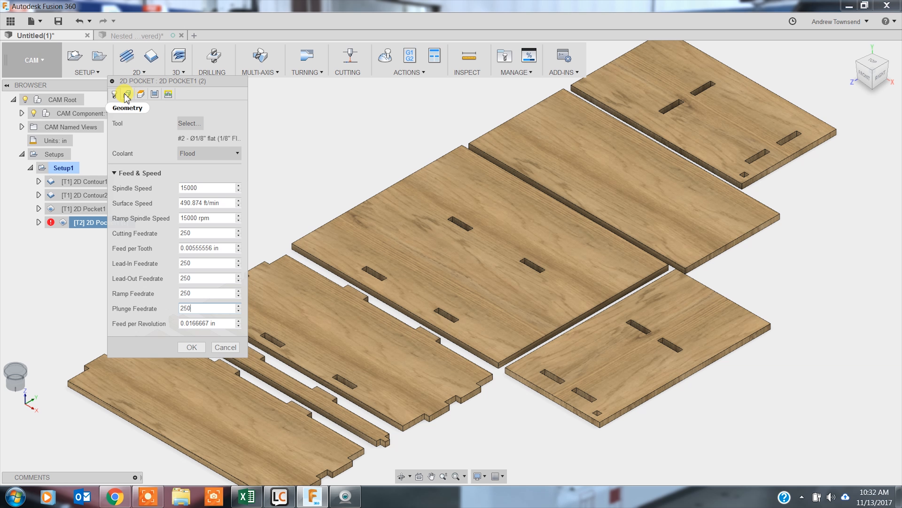
pyautogui.click(127, 94)
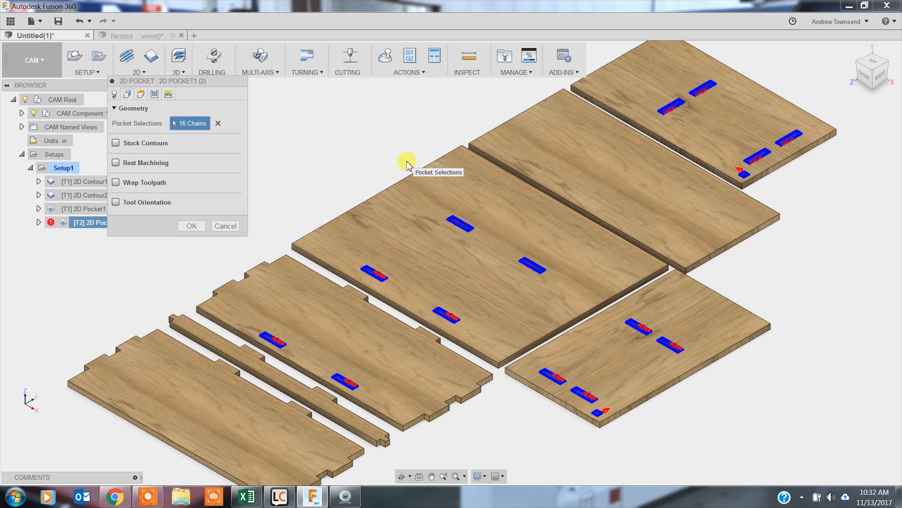
pyautogui.click(191, 226)
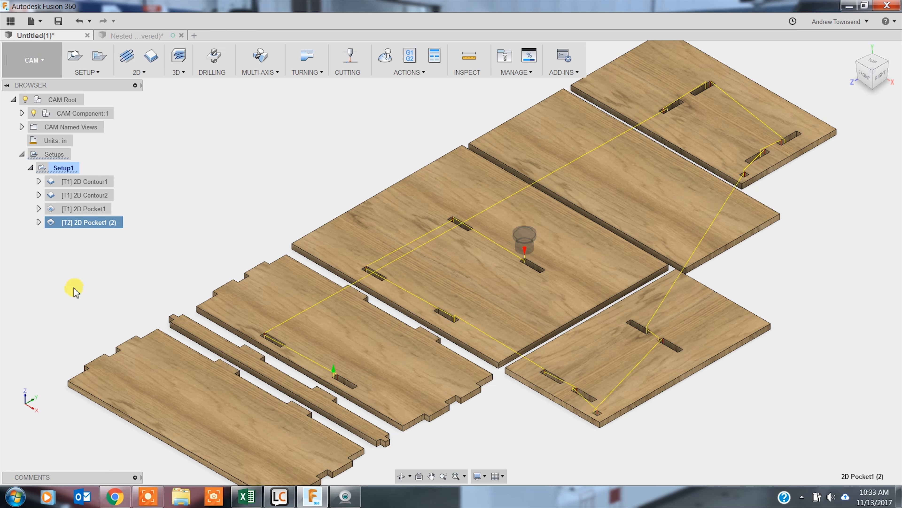
# Simulate the 1/8" pocket toolpath, play it over the stock, and close the simulation
pyautogui.scroll(5, 356, 163)
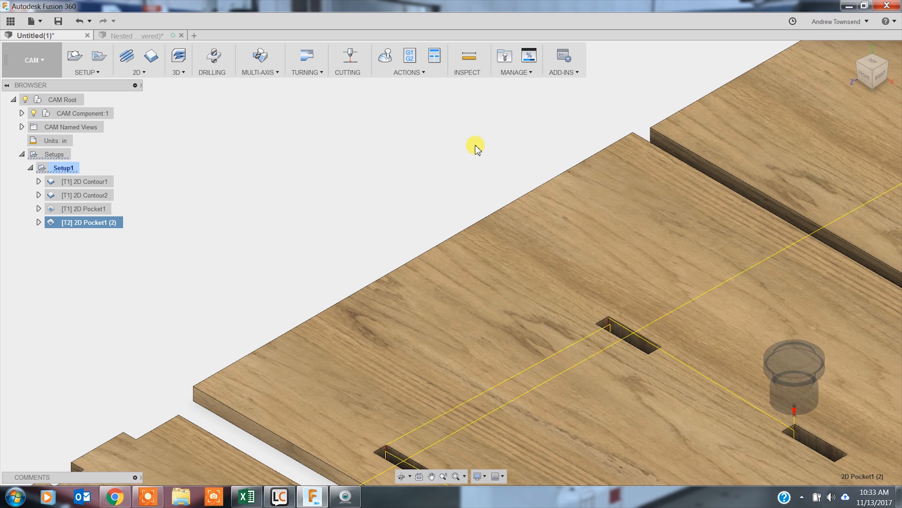
pyautogui.moveTo(470, 142); pyautogui.dragTo(286, 98, button='middle')
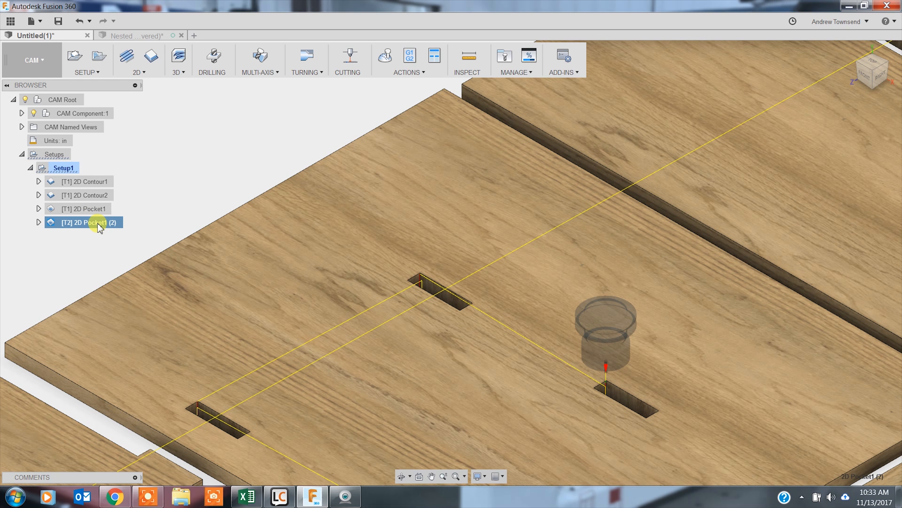
pyautogui.click(85, 209)
pyautogui.click(92, 223)
pyautogui.click(386, 56)
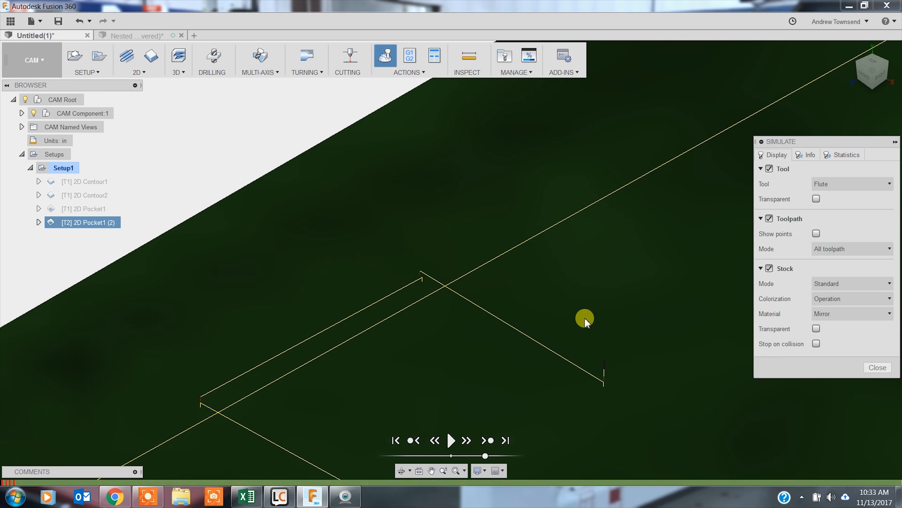
pyautogui.click(450, 441)
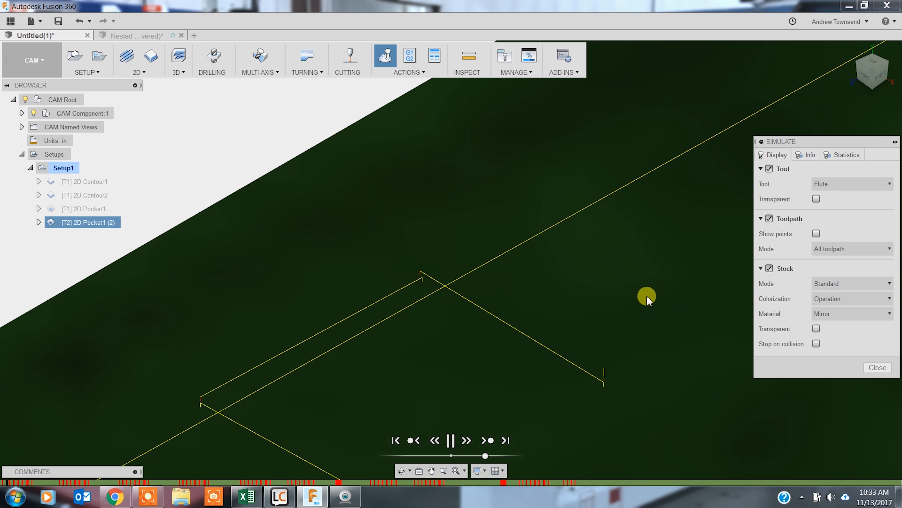
pyautogui.click(852, 50)
pyautogui.click(878, 367)
# Delete the duplicated 2D pocket operation that uses the 1/8" endmill
pyautogui.click(89, 223)
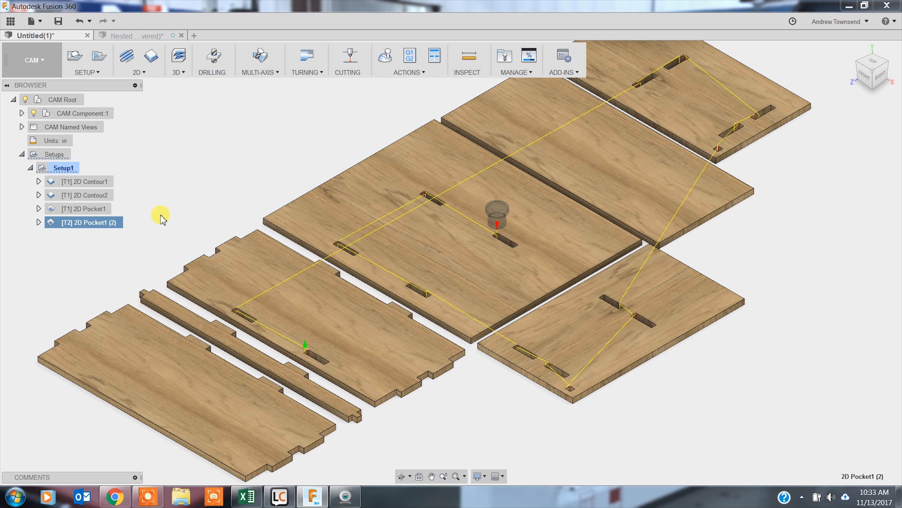
pyautogui.press('Delete')
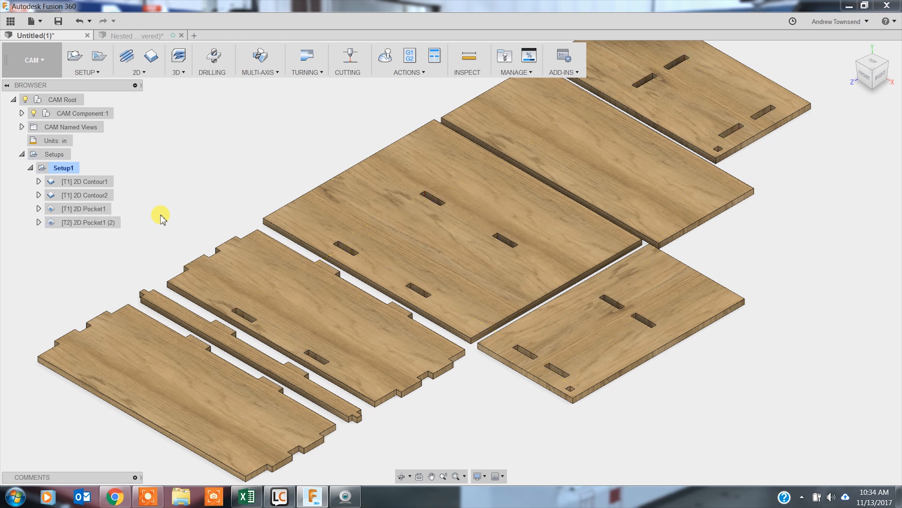
# Start a 2D Contour operation and select the four slots and the small square hole in the end panel as contours
pyautogui.click(138, 72)
pyautogui.click(149, 125)
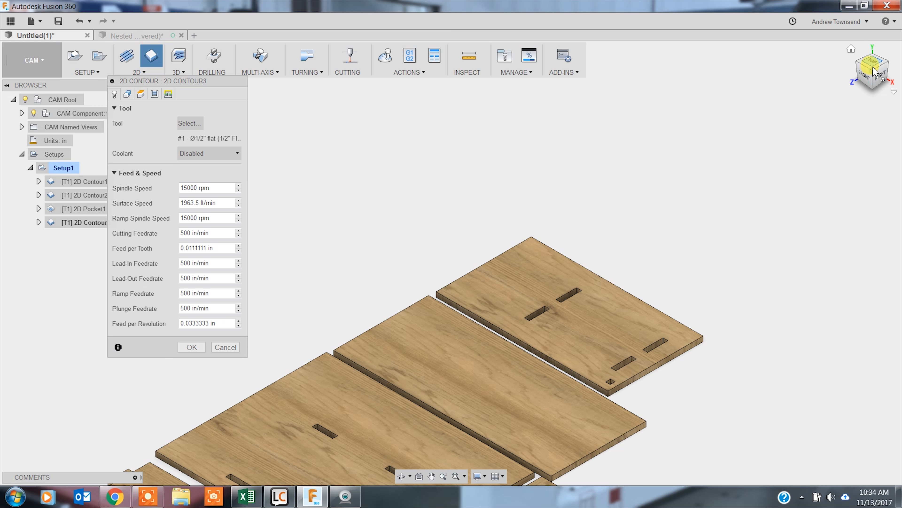
pyautogui.scroll(3, 634, 290)
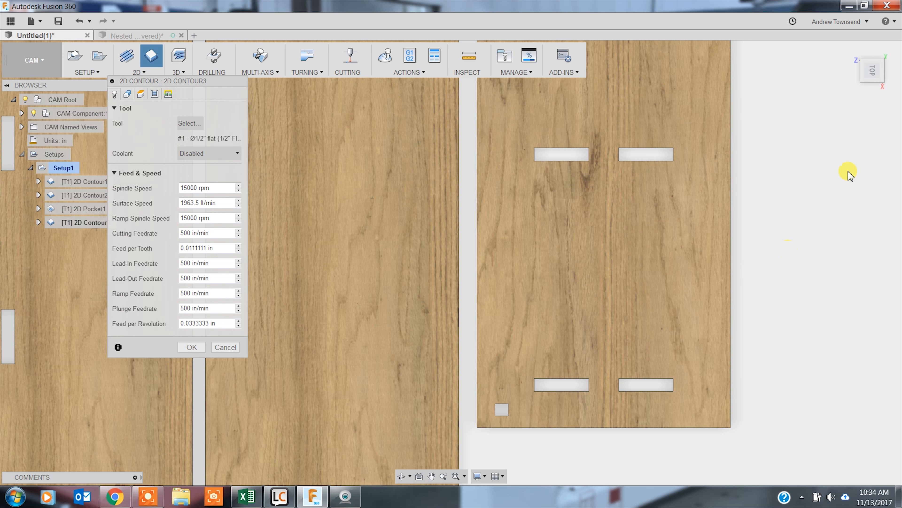
pyautogui.moveTo(878, 66); pyautogui.dragTo(878, 61)
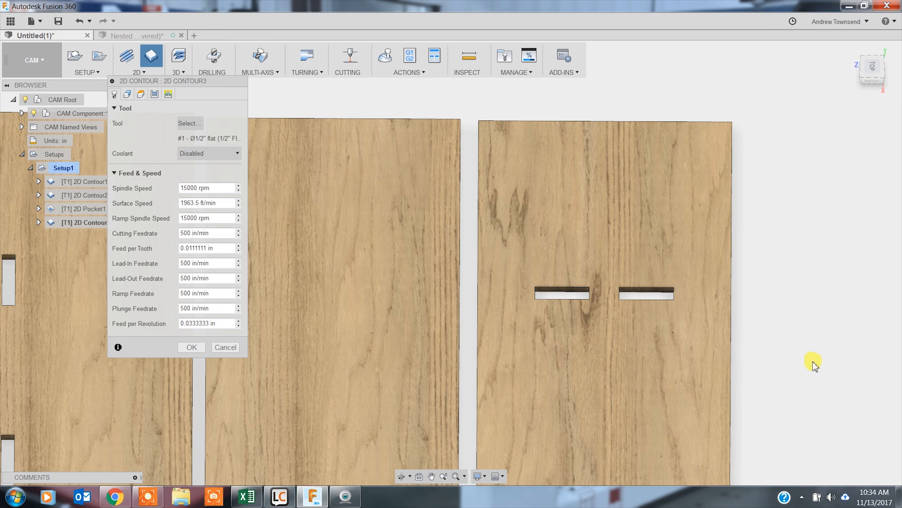
pyautogui.moveTo(809, 363); pyautogui.dragTo(826, 193, button='middle')
pyautogui.scroll(2, 828, 199)
pyautogui.click(609, 107)
pyautogui.click(515, 107)
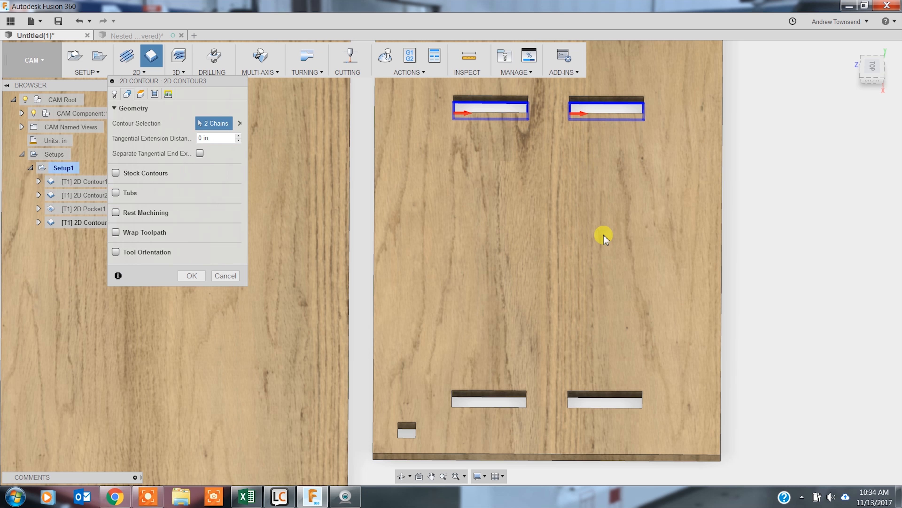
pyautogui.click(608, 401)
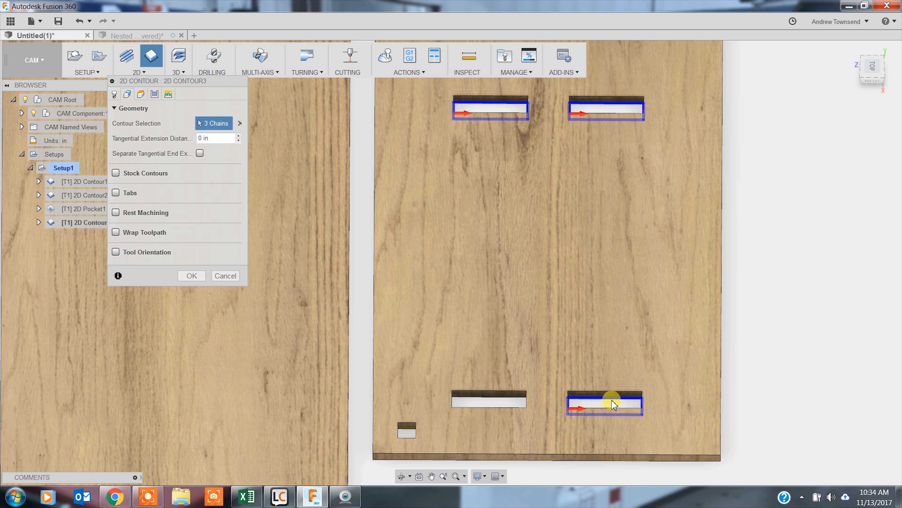
pyautogui.click(497, 403)
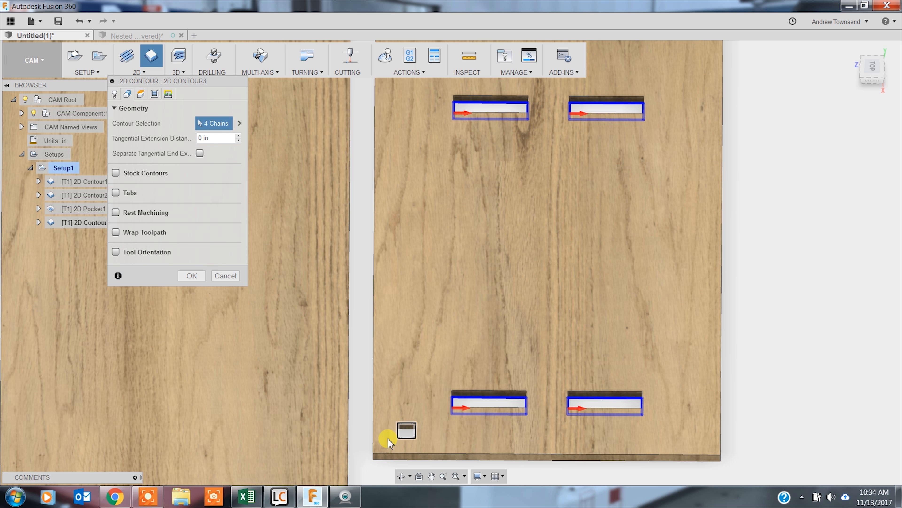
pyautogui.click(405, 430)
# Add the four slots of the large middle panel to the contour selection
pyautogui.moveTo(264, 392); pyautogui.dragTo(713, 502, button='middle')
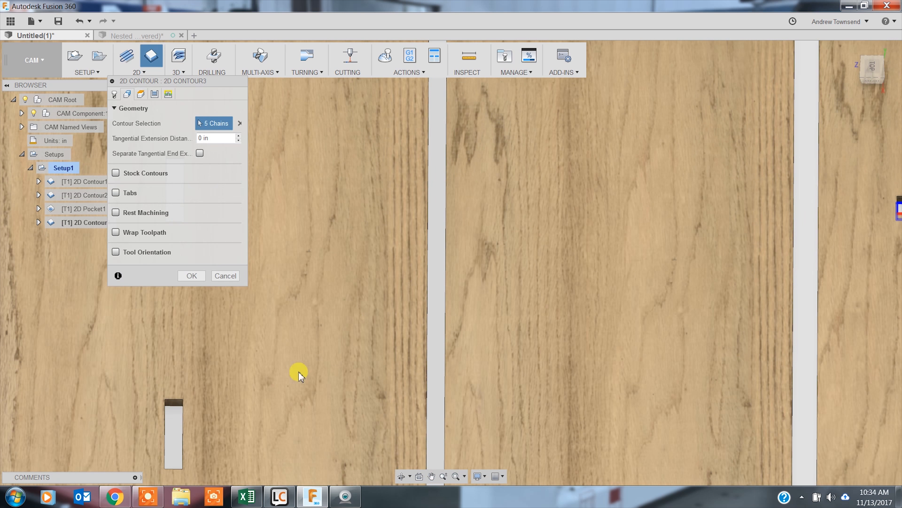
pyautogui.moveTo(298, 371); pyautogui.dragTo(635, 179, button='middle')
pyautogui.click(512, 216)
pyautogui.moveTo(259, 215); pyautogui.dragTo(447, 242, button='middle')
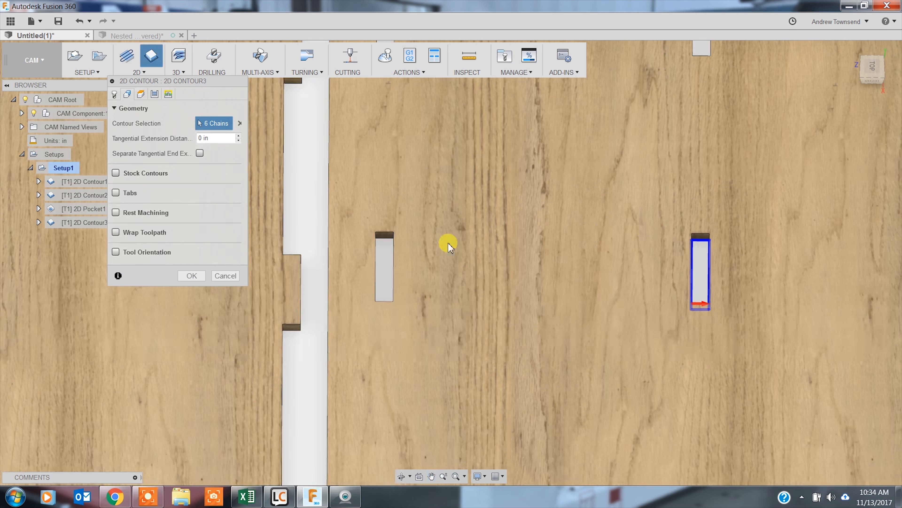
pyautogui.click(383, 235)
pyautogui.click(690, 262)
pyautogui.click(375, 238)
# Add the four slots and the small square hole of the other end panel to the contour selection
pyautogui.scroll(-3, 509, 249)
pyautogui.scroll(-10, 510, 249)
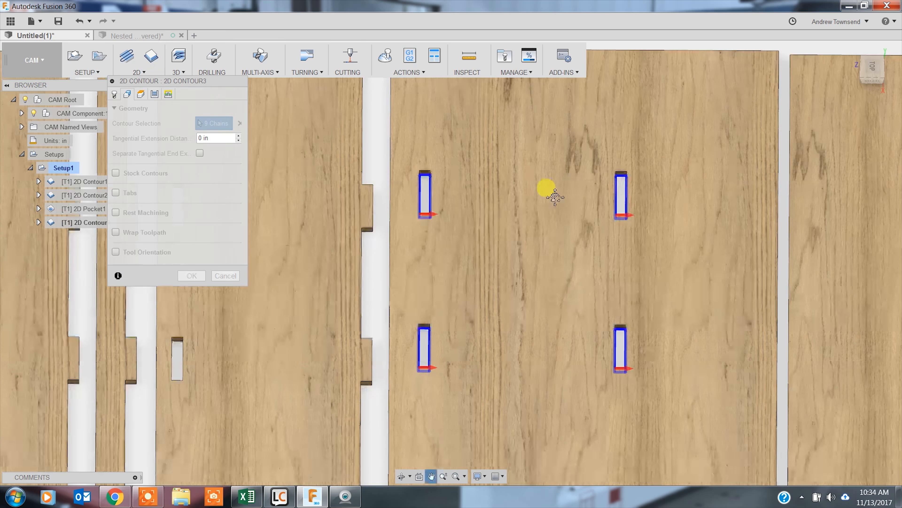
pyautogui.scroll(2, 625, 272)
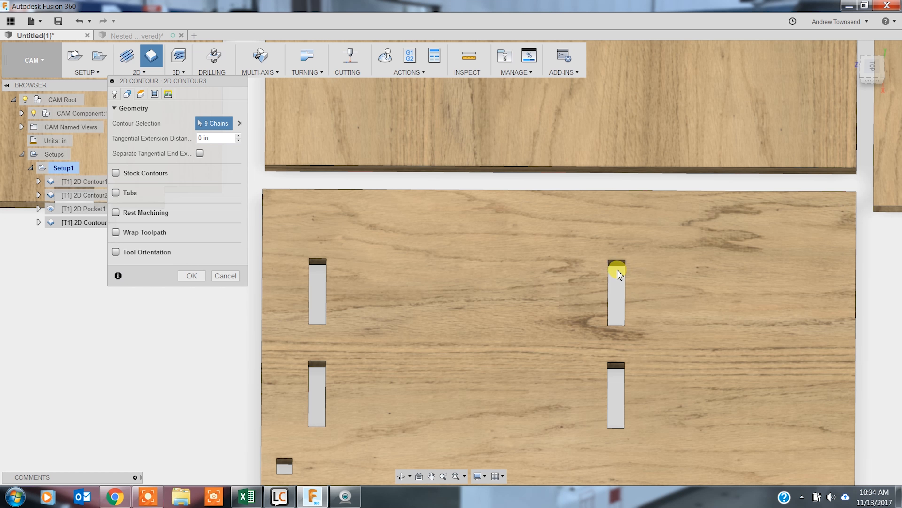
pyautogui.click(616, 271)
pyautogui.click(616, 373)
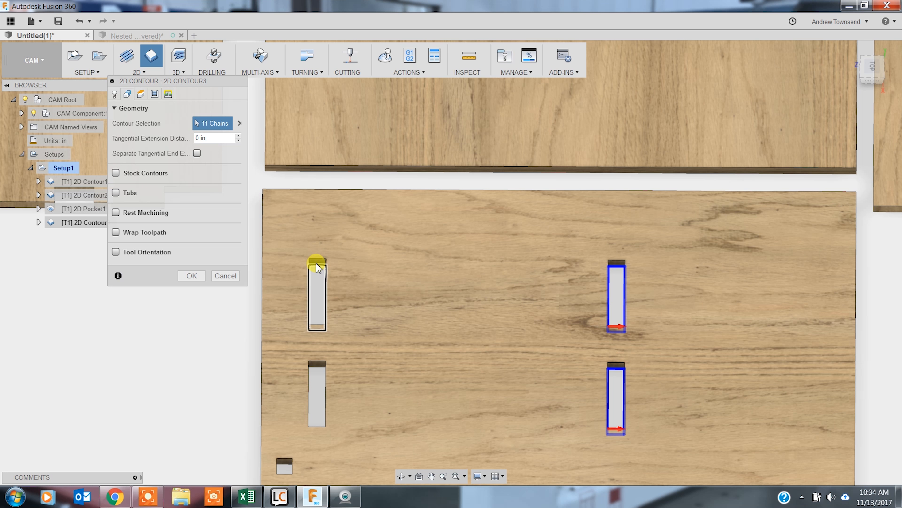
pyautogui.click(318, 279)
pyautogui.click(320, 373)
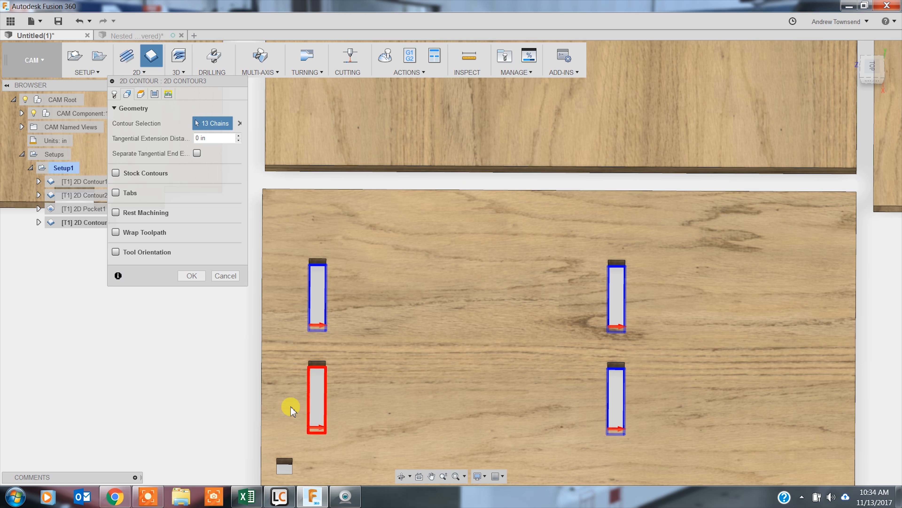
pyautogui.moveTo(292, 407); pyautogui.dragTo(324, 328, button='middle')
pyautogui.click(324, 378)
# Add the two slots of the notched panel to the contour selection and check the selected chains in an isometric view
pyautogui.scroll(-3, 149, 364)
pyautogui.scroll(-2, 150, 364)
pyautogui.moveTo(97, 359); pyautogui.dragTo(540, 433, button='middle')
pyautogui.scroll(1, 535, 250)
pyautogui.scroll(5, 535, 251)
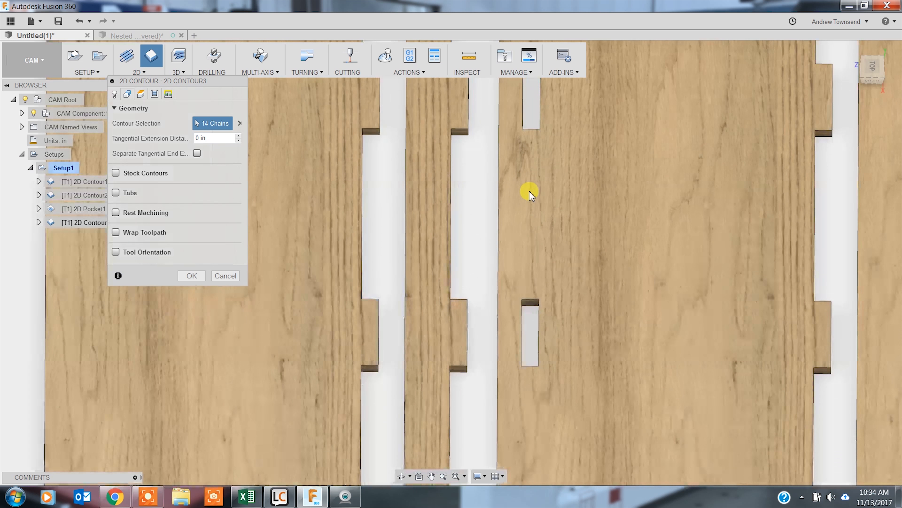
pyautogui.moveTo(527, 191); pyautogui.dragTo(520, 246, button='middle')
pyautogui.click(530, 132)
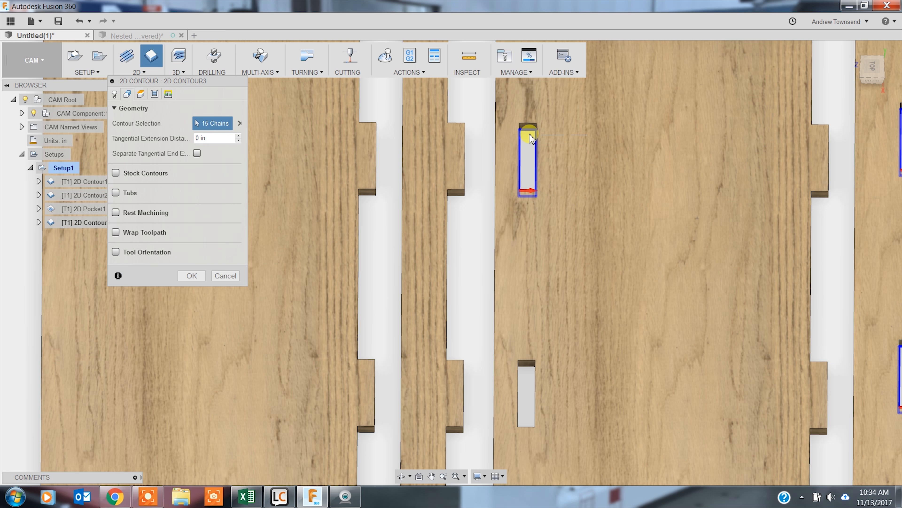
pyautogui.click(527, 370)
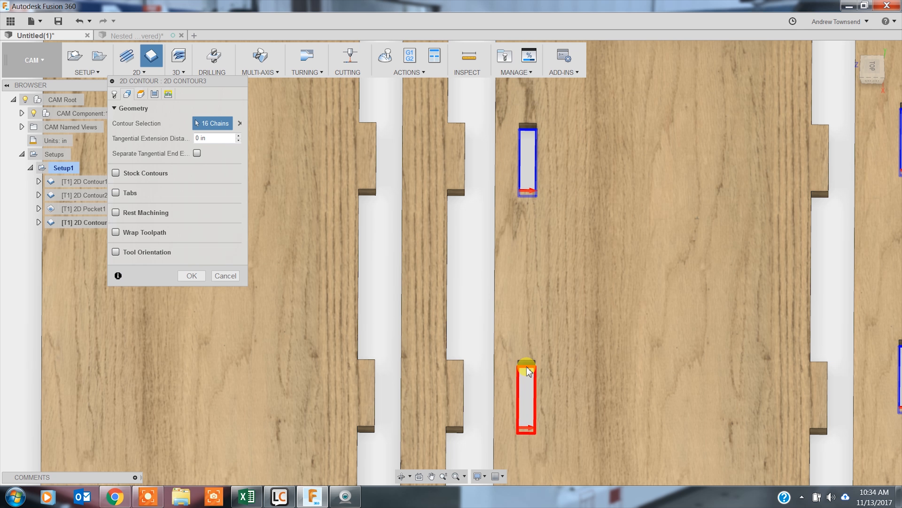
pyautogui.click(867, 50)
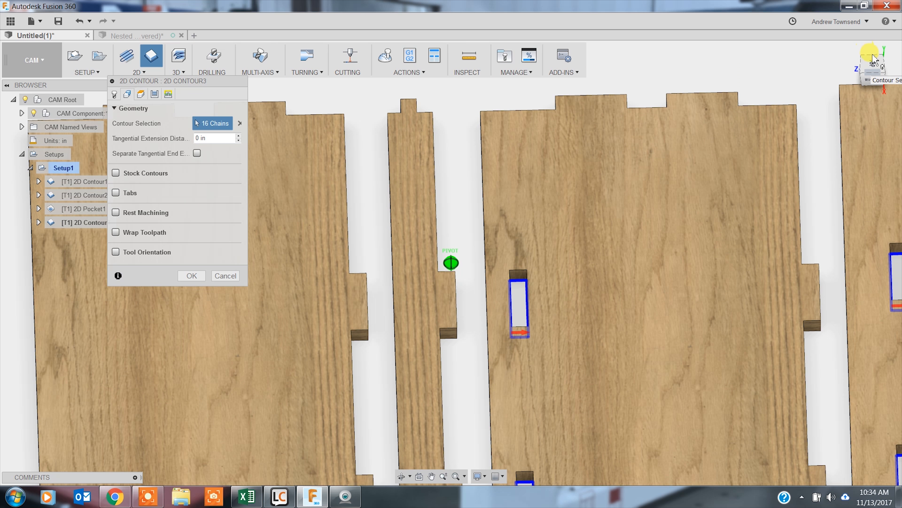
pyautogui.click(893, 57)
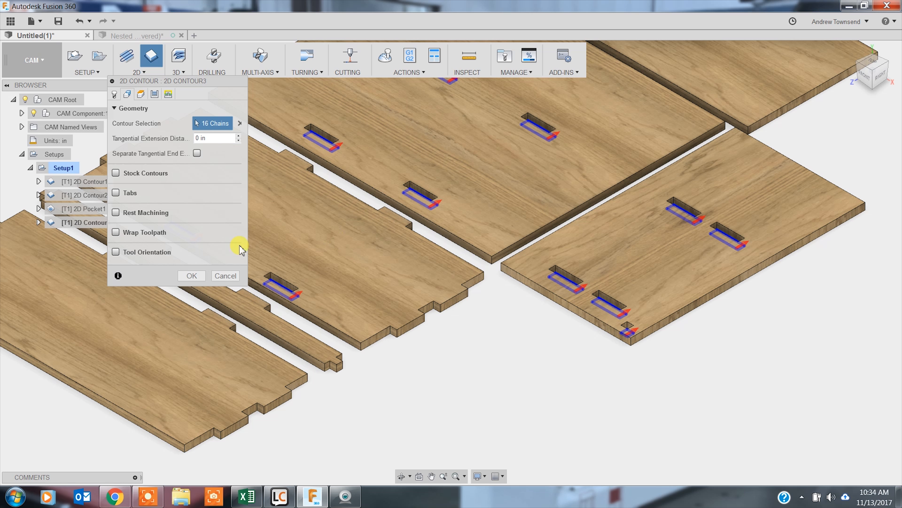
# Set the contour operation's bottom height reference to Stock bottom
pyautogui.click(141, 94)
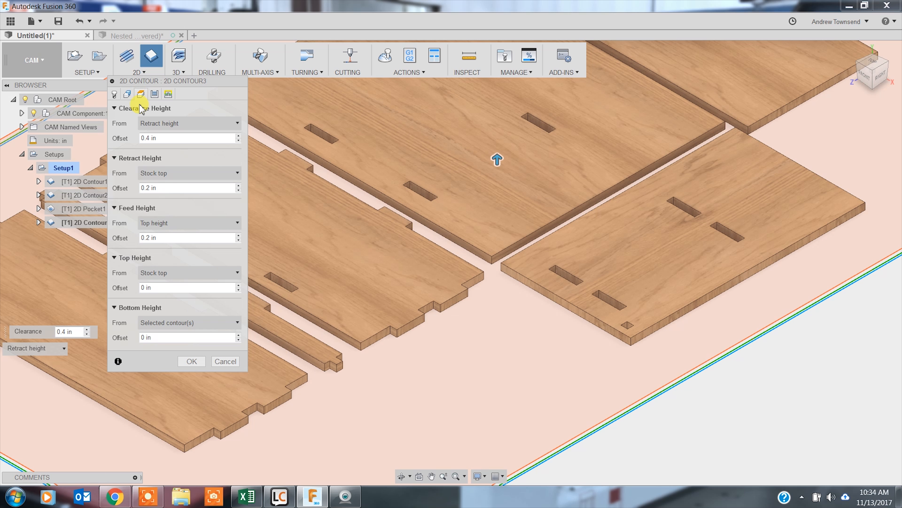
pyautogui.click(177, 322)
pyautogui.click(181, 417)
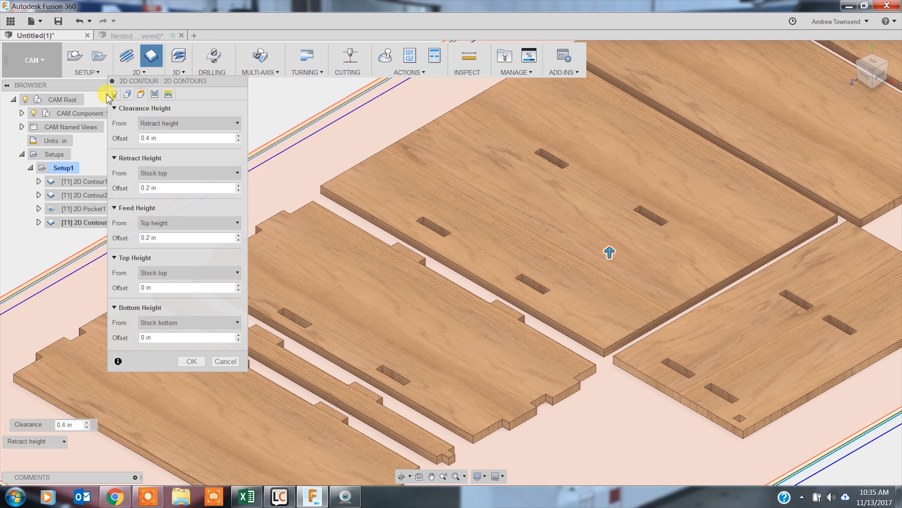
# Choose the 1/8" flat endmill for the contour operation and set the spindle speed to 15000 rpm
pyautogui.click(113, 94)
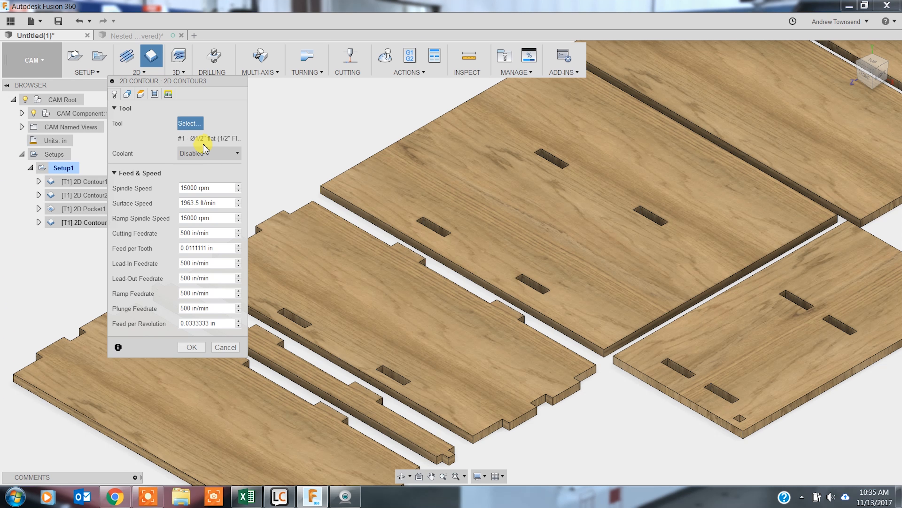
pyautogui.click(191, 123)
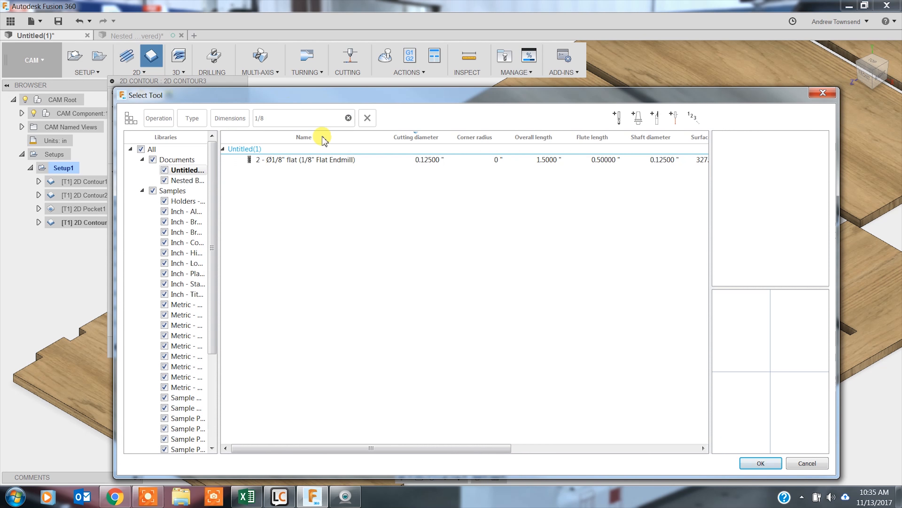
pyautogui.doubleClick(333, 159)
pyautogui.write('15')
pyautogui.press('Tab')
pyautogui.press('Tab')
pyautogui.press('Tab')
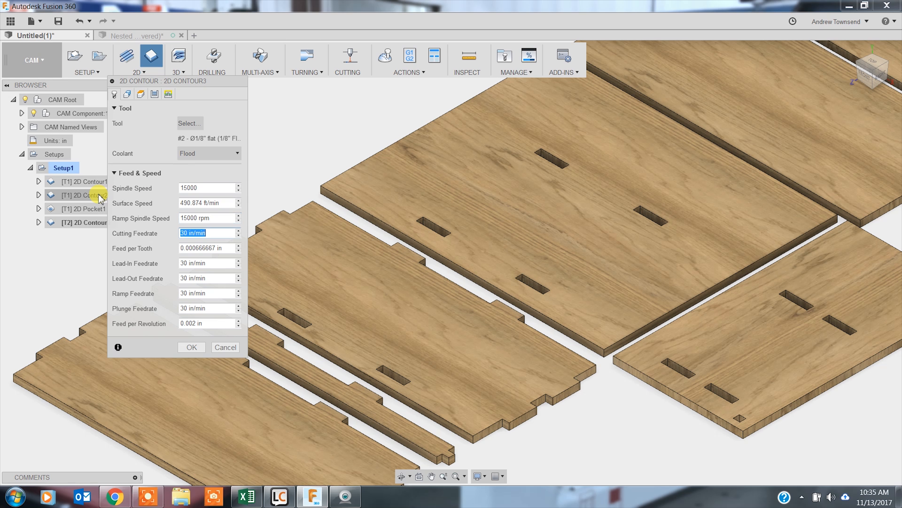
# Set the cutting, lead-in, lead-out, ramp and plunge feedrates to 250 in/min
pyautogui.write('250')
pyautogui.press('Tab')
pyautogui.write('250')
pyautogui.press('Tab')
pyautogui.write('250')
pyautogui.press('Tab')
pyautogui.write('250')
pyautogui.press('Tab')
pyautogui.write('2')
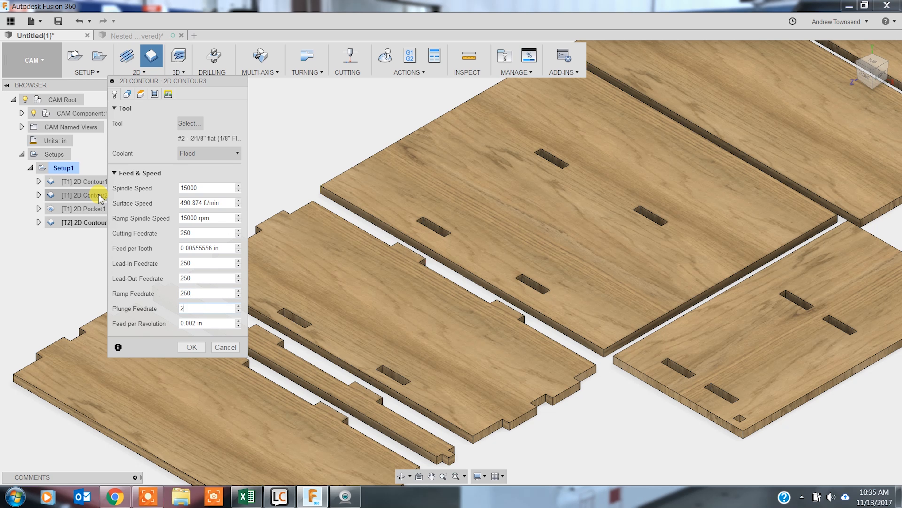
pyautogui.write('50')
pyautogui.press('Tab')
# Disable the lead-in and lead-out moves and generate the 2D contour operation for the slots
pyautogui.click(154, 94)
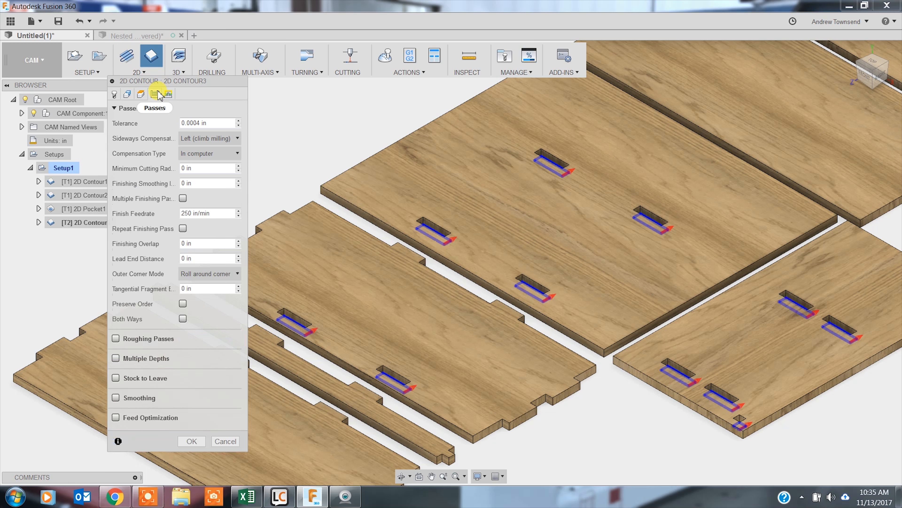
pyautogui.click(168, 93)
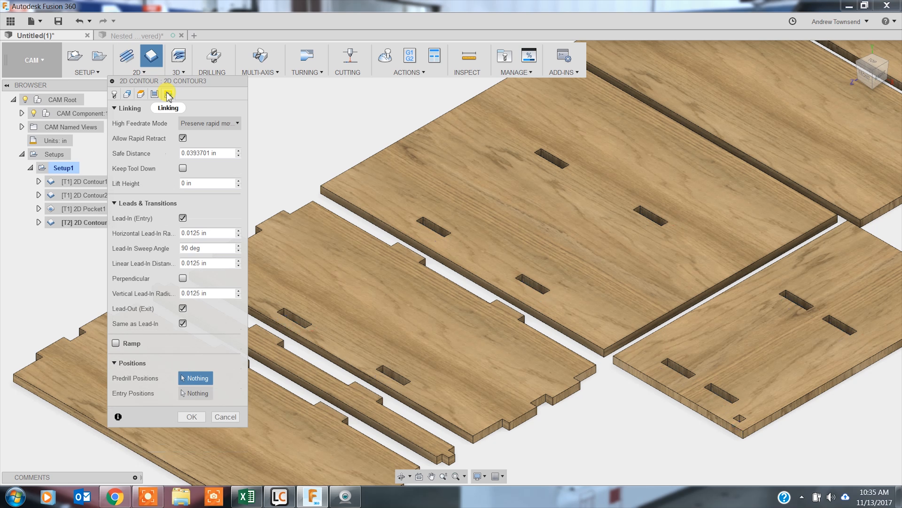
pyautogui.click(183, 218)
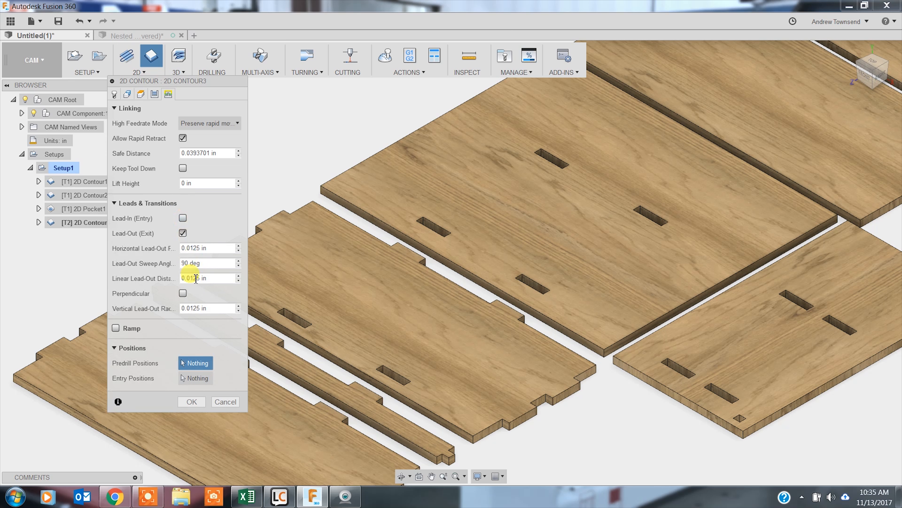
pyautogui.click(184, 233)
pyautogui.click(127, 94)
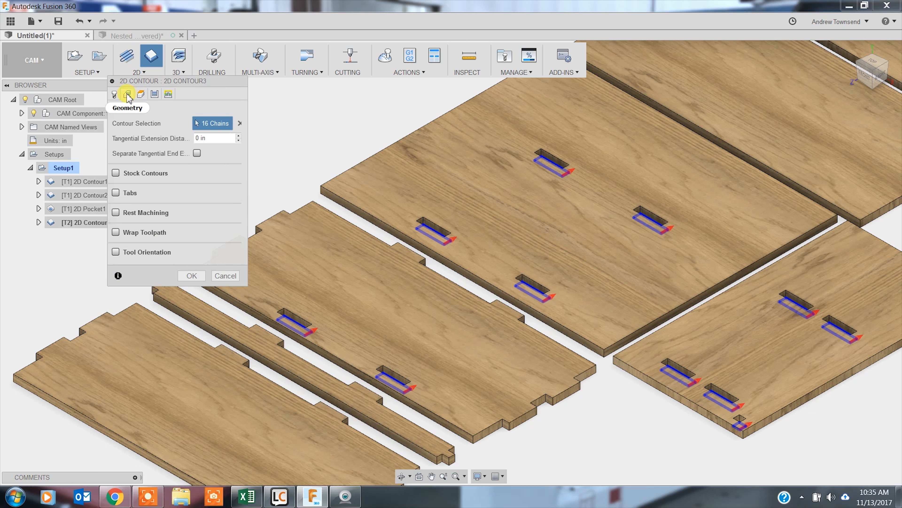
pyautogui.click(190, 276)
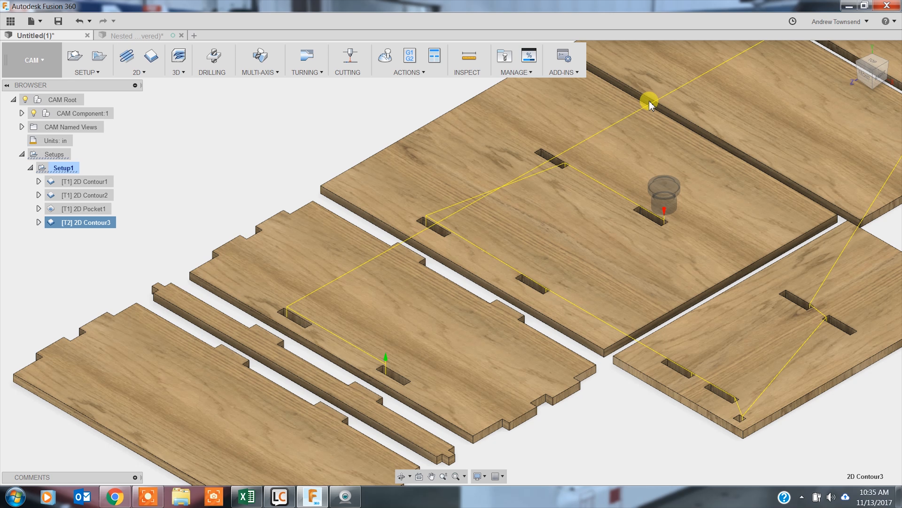
# Simulate the 1/8" slot contour toolpath, examine the cutter close up from the top view, and close the simulation
pyautogui.click(384, 57)
pyautogui.click(450, 440)
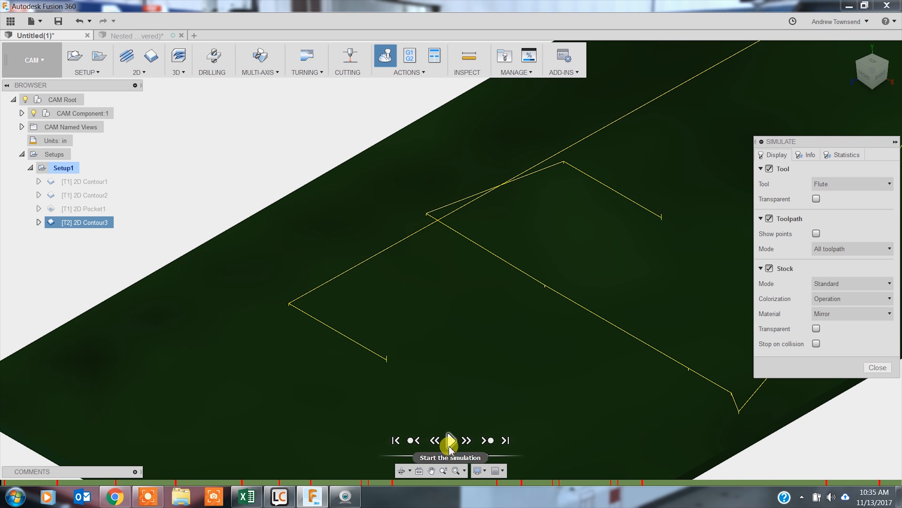
pyautogui.click(875, 66)
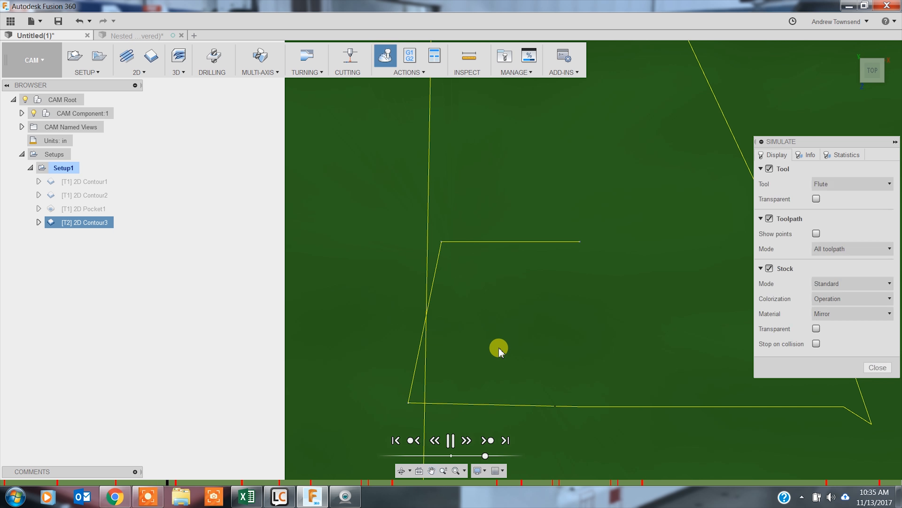
pyautogui.scroll(3, 498, 346)
pyautogui.scroll(3, 685, 95)
pyautogui.moveTo(686, 95); pyautogui.dragTo(578, 240, button='middle')
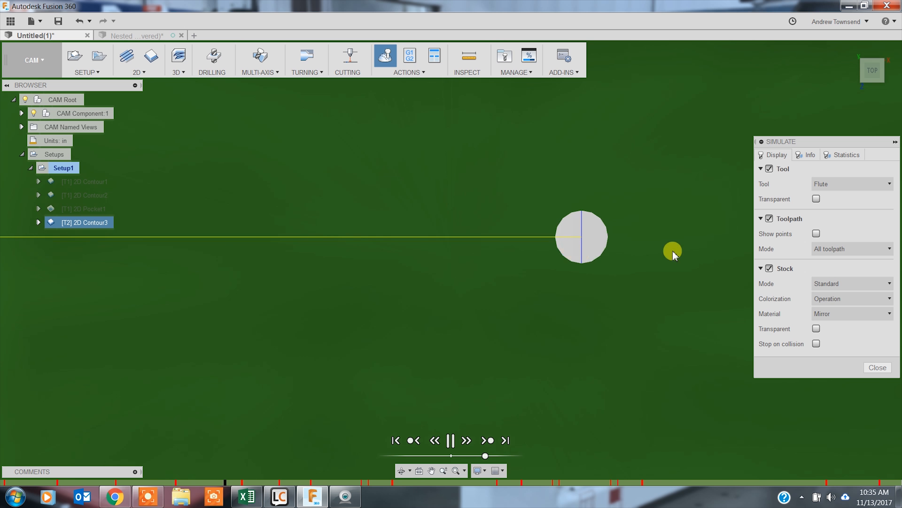
pyautogui.click(878, 368)
# Inspect the toolpath inside a slot, reopen the simulation, hide the stock, and set the displayed tool segment to Shaft
pyautogui.scroll(-3, 378, 235)
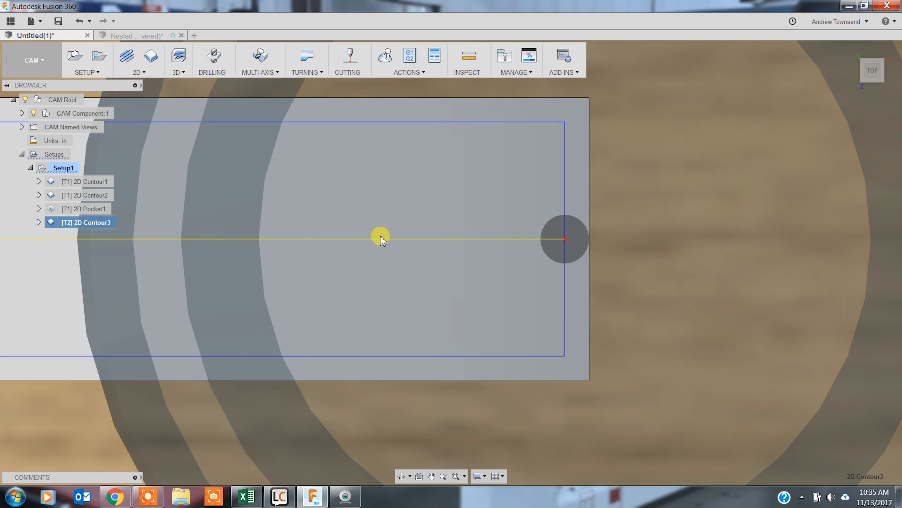
pyautogui.scroll(-3, 380, 237)
pyautogui.moveTo(232, 248); pyautogui.dragTo(352, 246, button='middle')
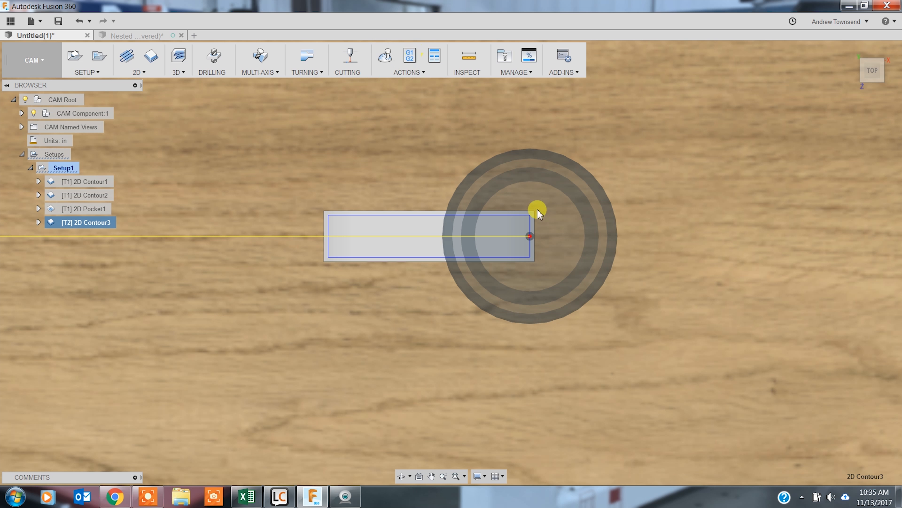
pyautogui.scroll(-3, 446, 284)
pyautogui.scroll(-2, 446, 283)
pyautogui.click(385, 55)
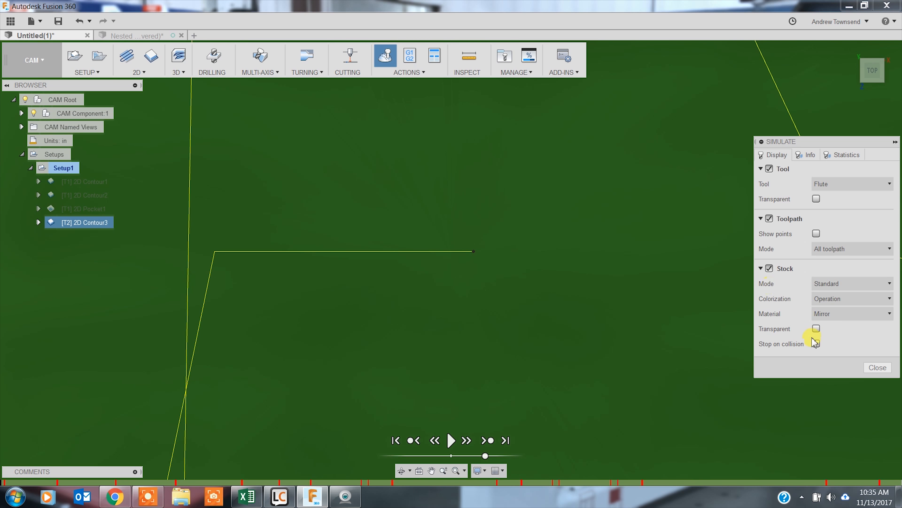
pyautogui.click(769, 268)
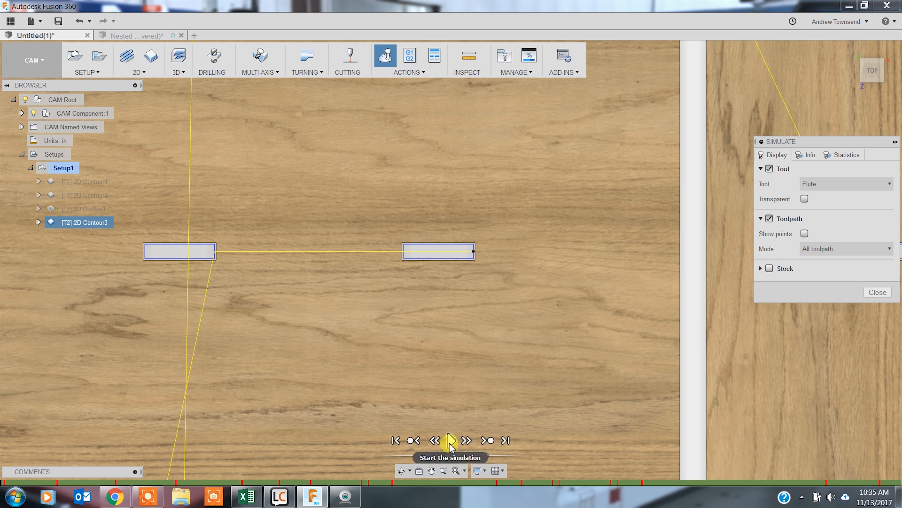
pyautogui.click(821, 184)
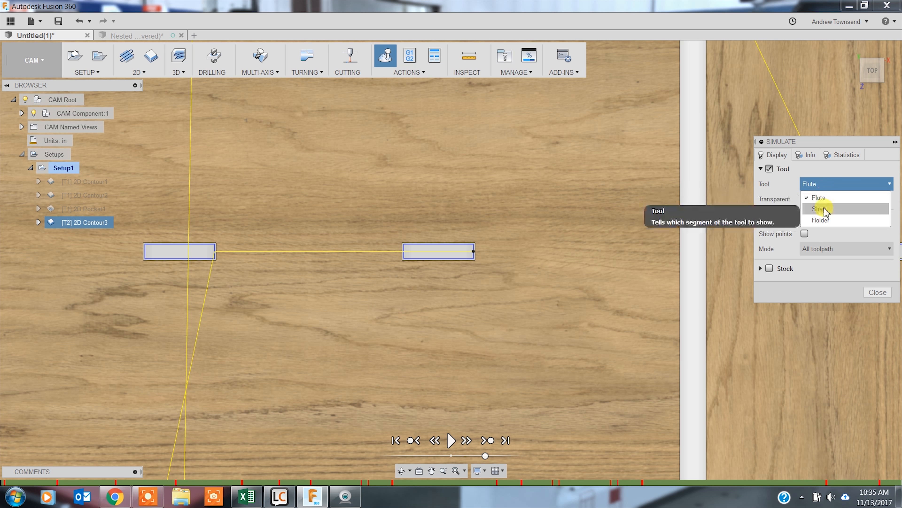
pyautogui.click(821, 220)
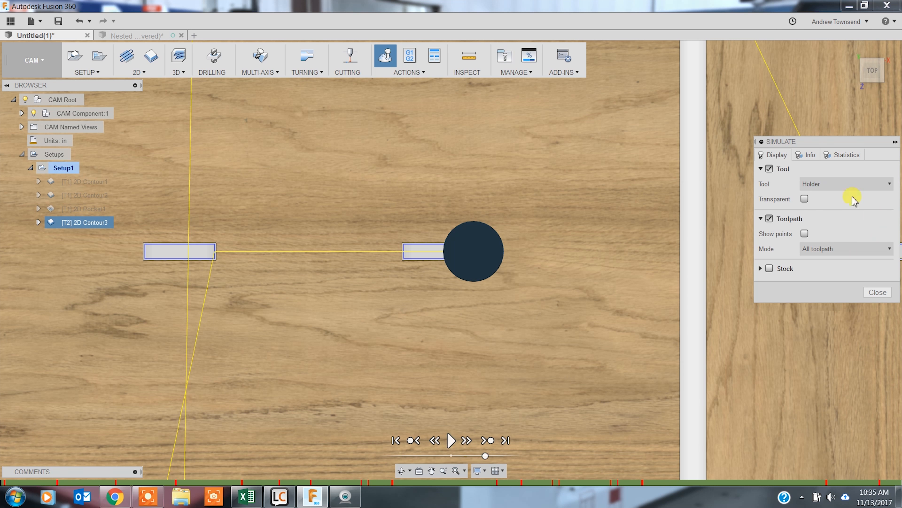
pyautogui.click(842, 186)
pyautogui.click(833, 209)
# Play the slot contour simulation over the panels, close it, and deselect the operation
pyautogui.click(449, 441)
pyautogui.moveTo(257, 268); pyautogui.dragTo(453, 268, button='middle')
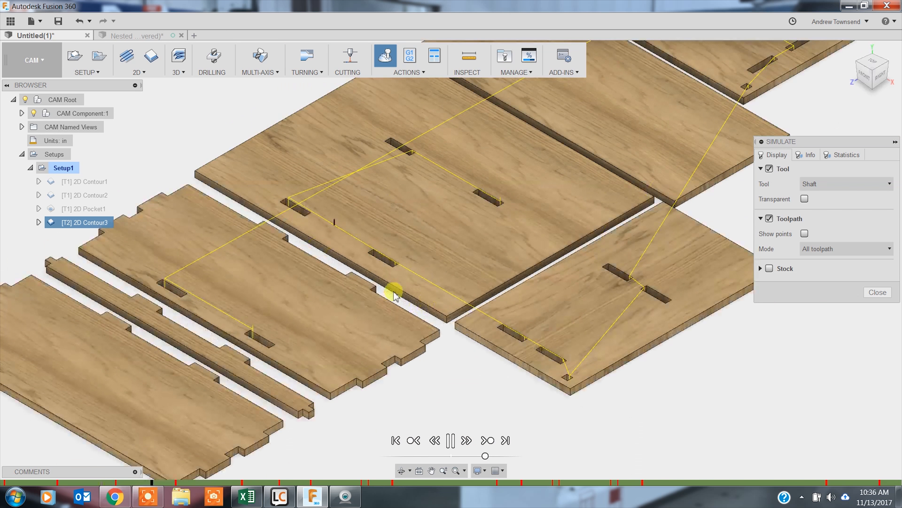
pyautogui.scroll(2, 391, 292)
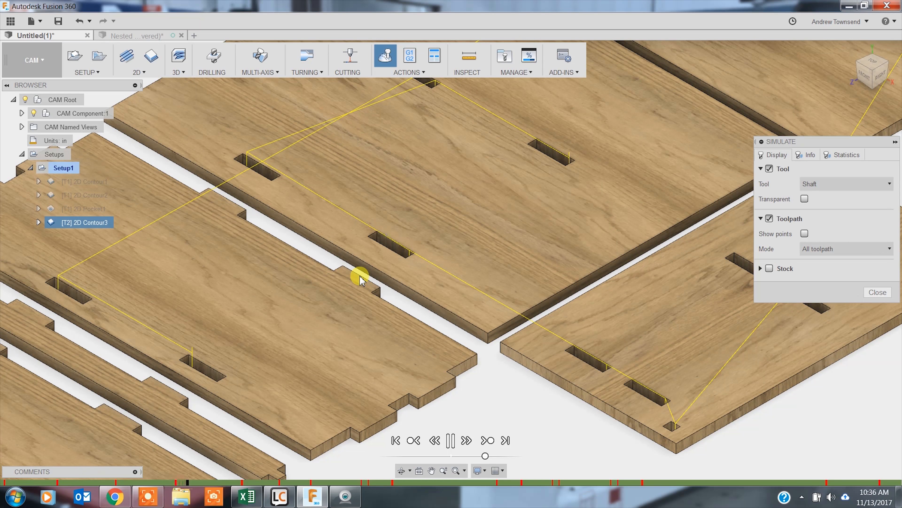
pyautogui.click(877, 292)
pyautogui.scroll(-2, 237, 277)
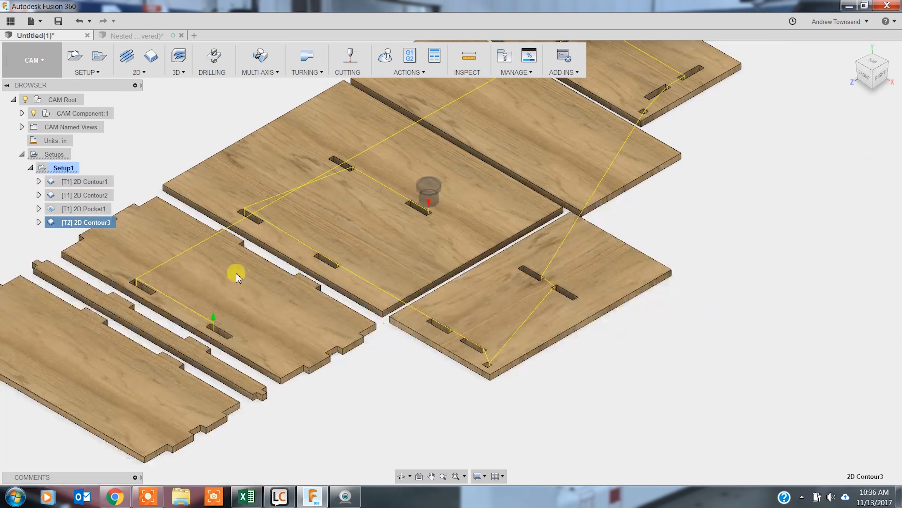
pyautogui.scroll(-3, 311, 202)
pyautogui.click(312, 202)
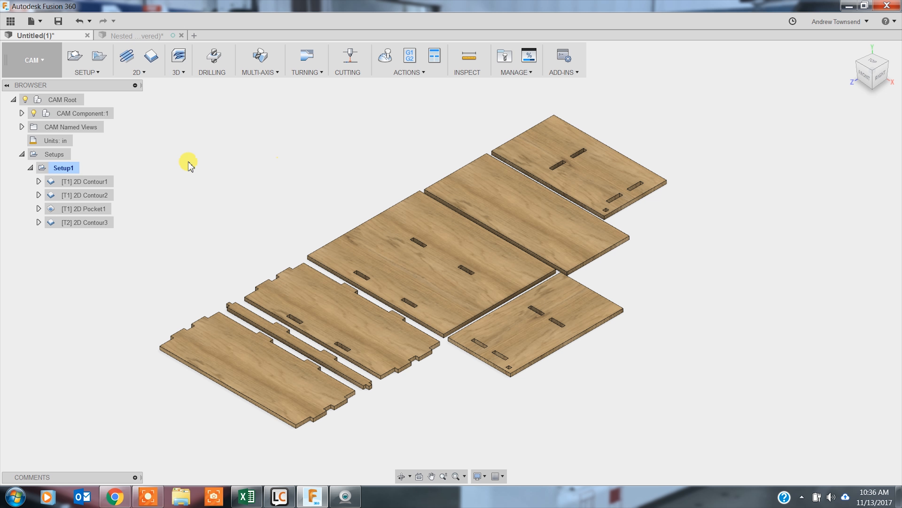
# Start post-processing Setup1 with the DMS Router FAGOR 8055 configuration, set the Four axis property to No, and review the remaining properties
pyautogui.click(72, 167)
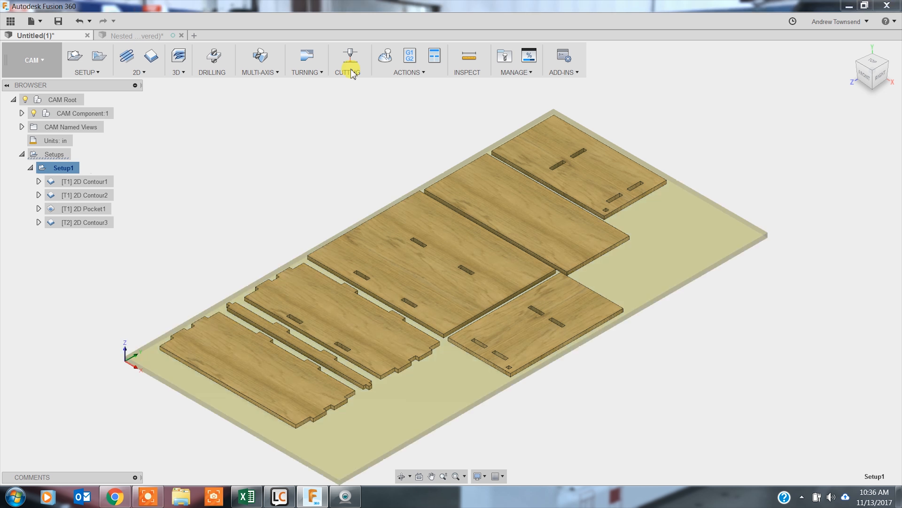
pyautogui.click(424, 73)
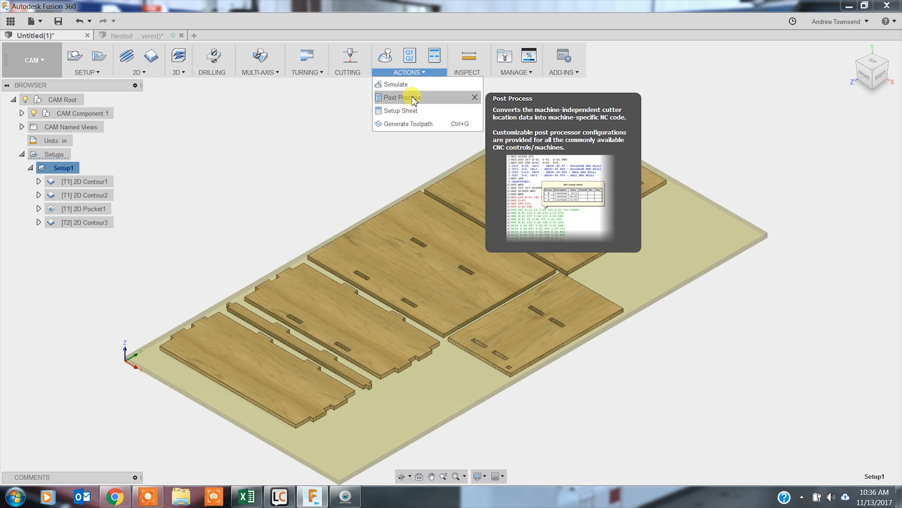
pyautogui.click(412, 96)
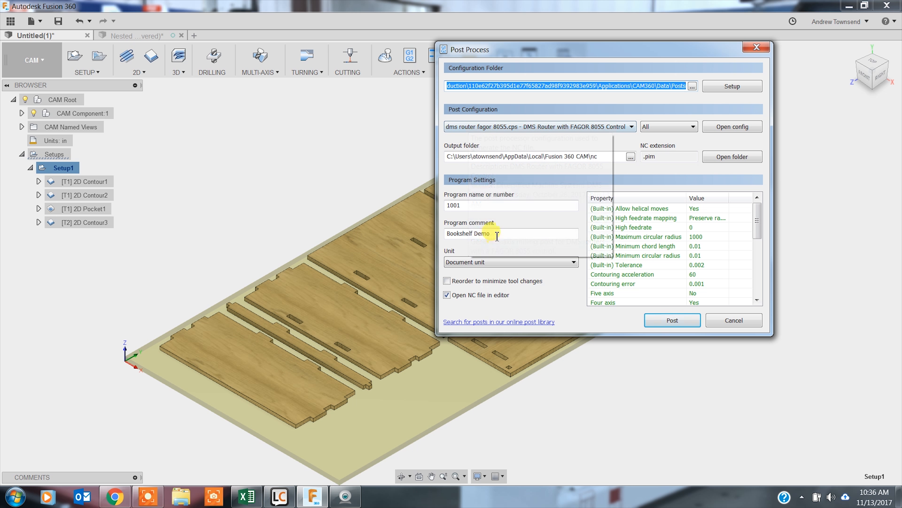
pyautogui.click(501, 233)
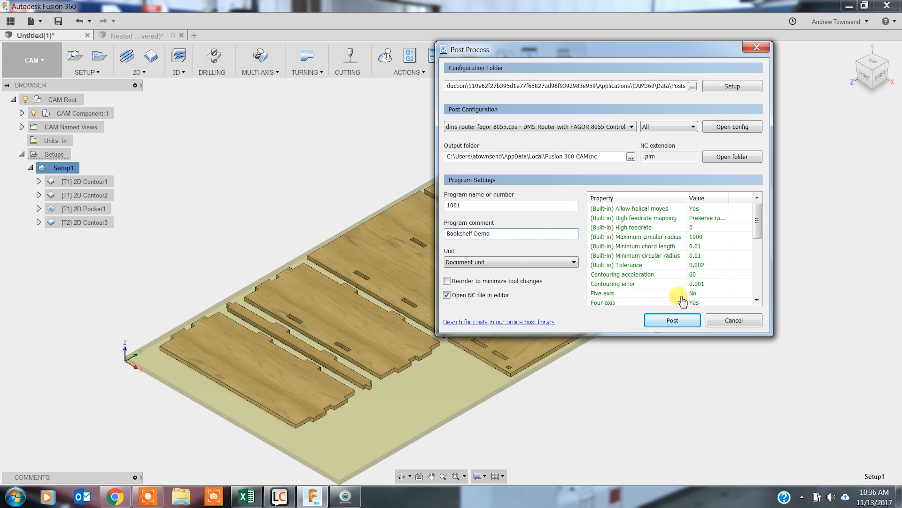
pyautogui.click(699, 302)
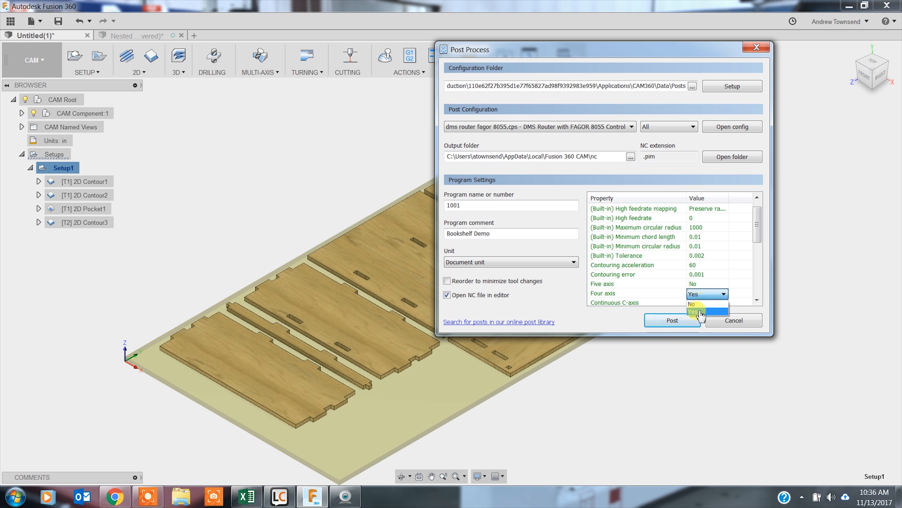
pyautogui.click(692, 304)
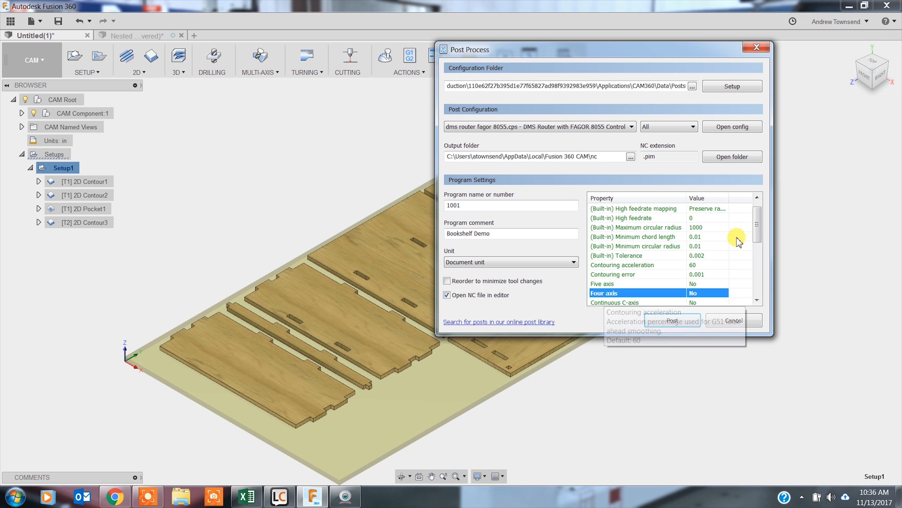
pyautogui.moveTo(757, 224); pyautogui.dragTo(761, 194)
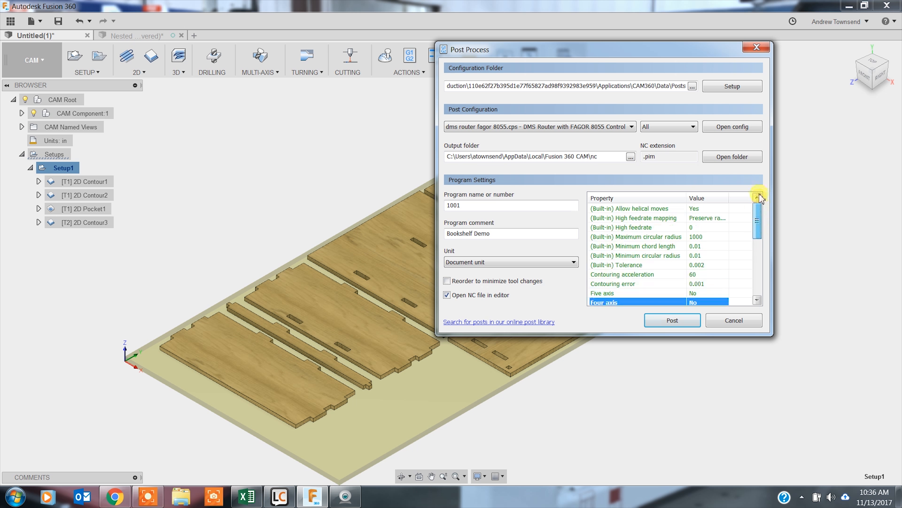
pyautogui.scroll(-5, 726, 220)
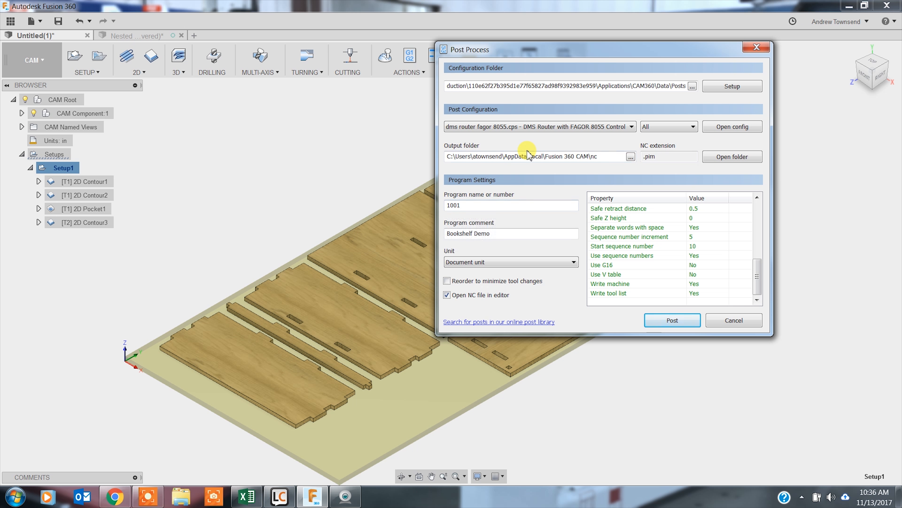
# Check the output folder without changing it, then post the program as 1001 in the nc folder, replacing the existing file
pyautogui.click(631, 157)
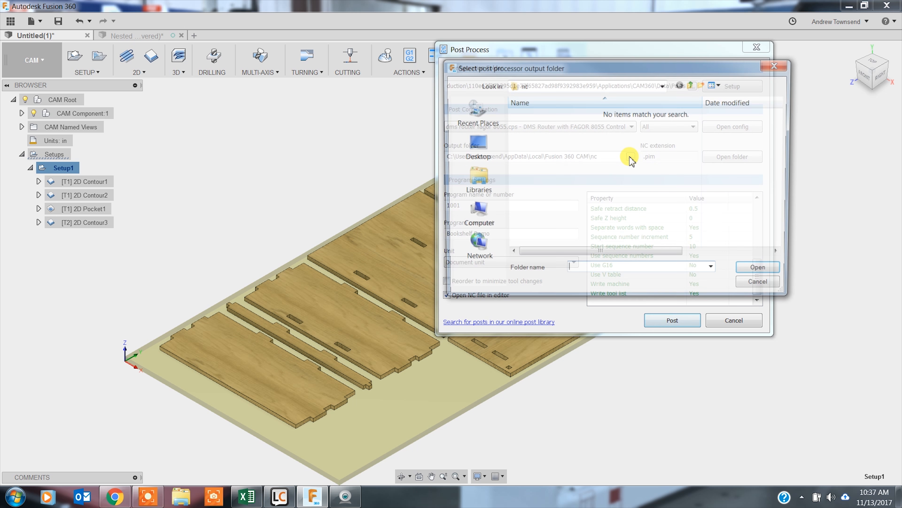
pyautogui.click(767, 287)
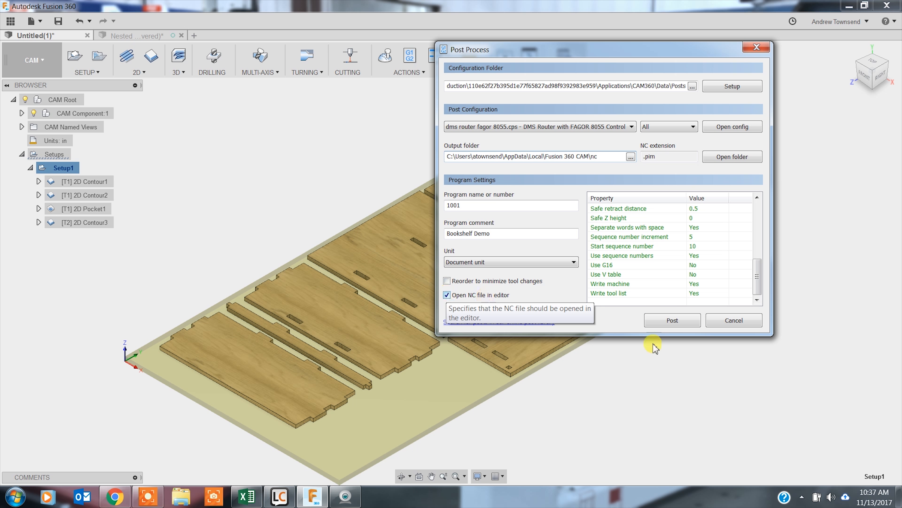
pyautogui.click(674, 321)
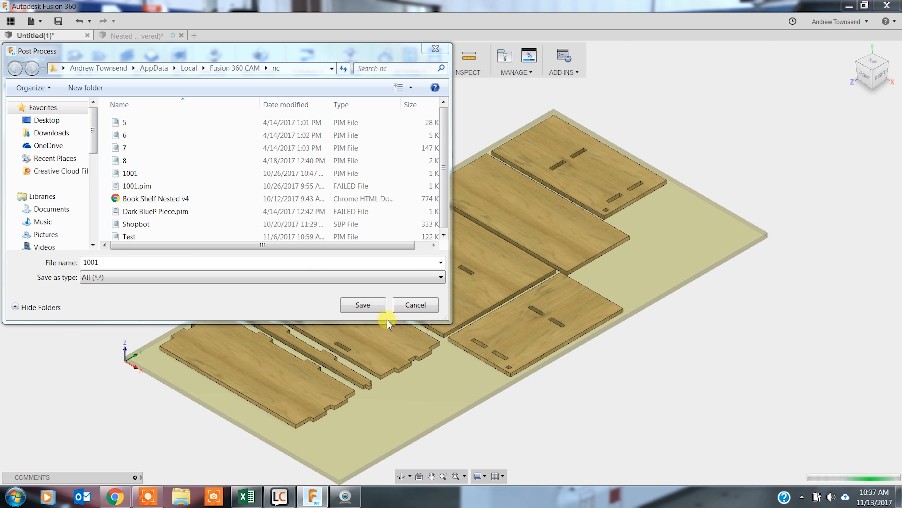
pyautogui.click(362, 305)
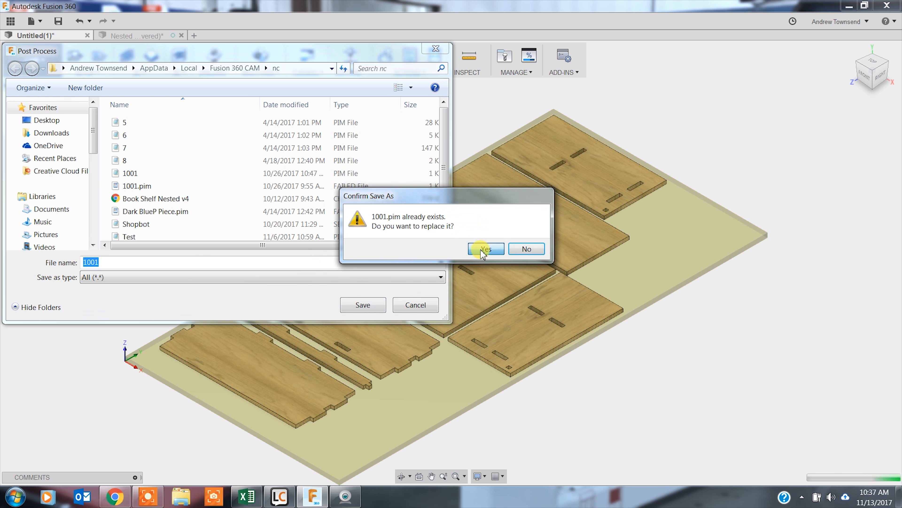
pyautogui.click(485, 249)
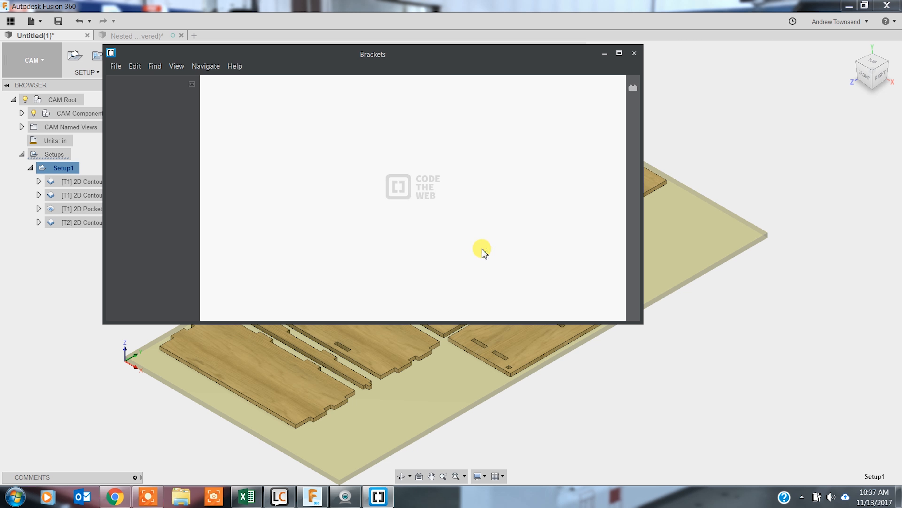
# Examine the posted NC code in 1001.pim through to its end and back up through the earlier toolpath moves
pyautogui.scroll(-20, 334, 209)
pyautogui.scroll(-20, 340, 213)
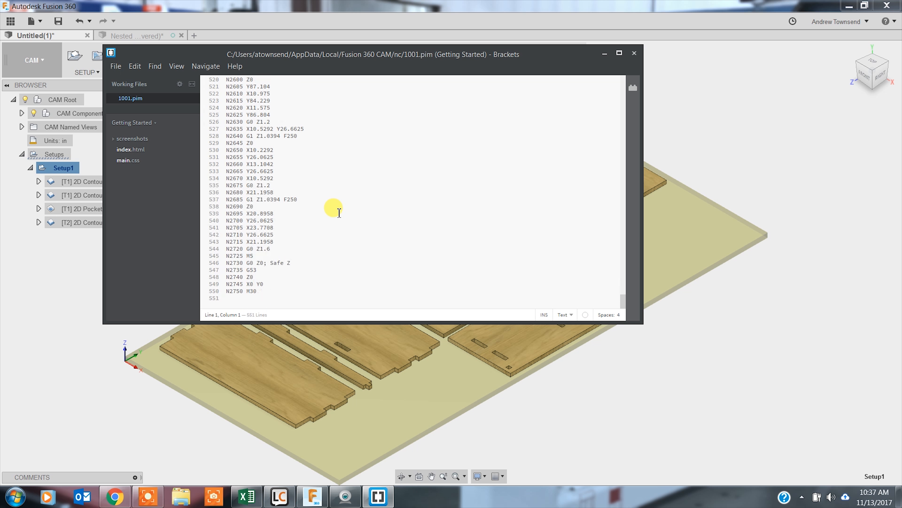
pyautogui.scroll(20, 340, 213)
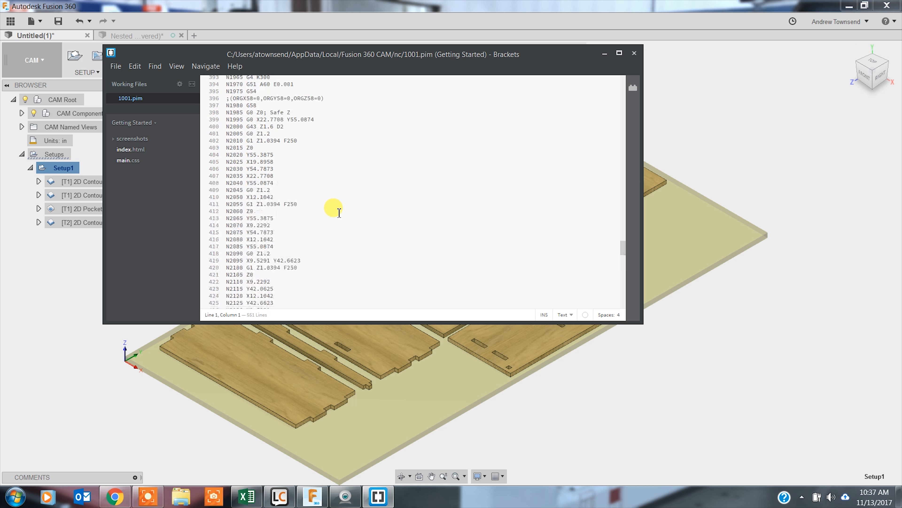
pyautogui.scroll(20, 340, 212)
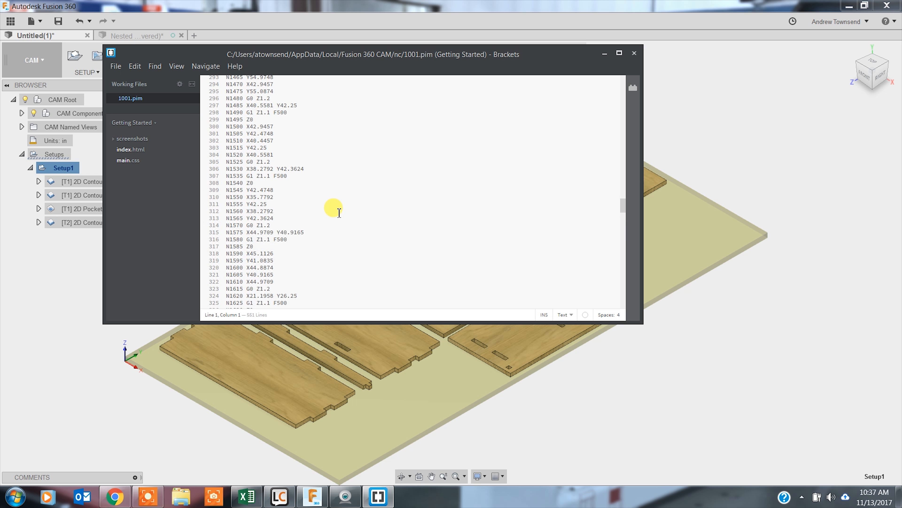